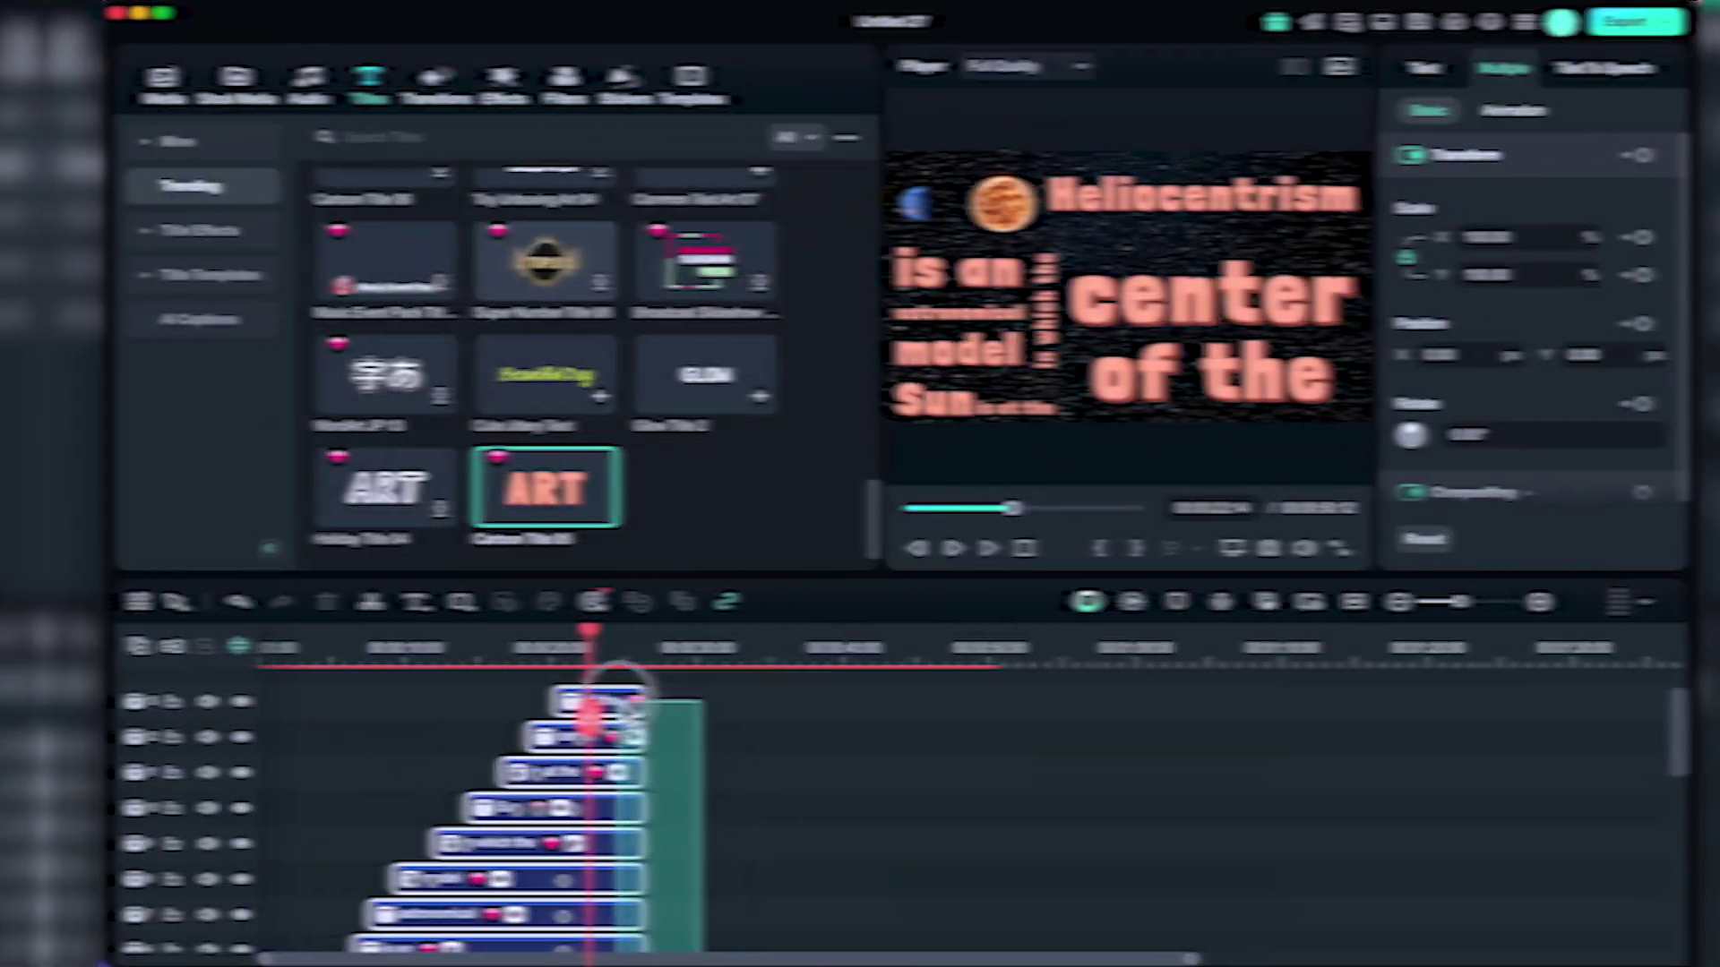
Group the selected clips into a compound clip and scrub to preview the emoji moving across.
right_click(578, 716)
click(684, 550)
click(570, 657)
mouse_move(570, 657)
mouse_down()
mouse_move(373, 645)
mouse_move(559, 657)
mouse_up()
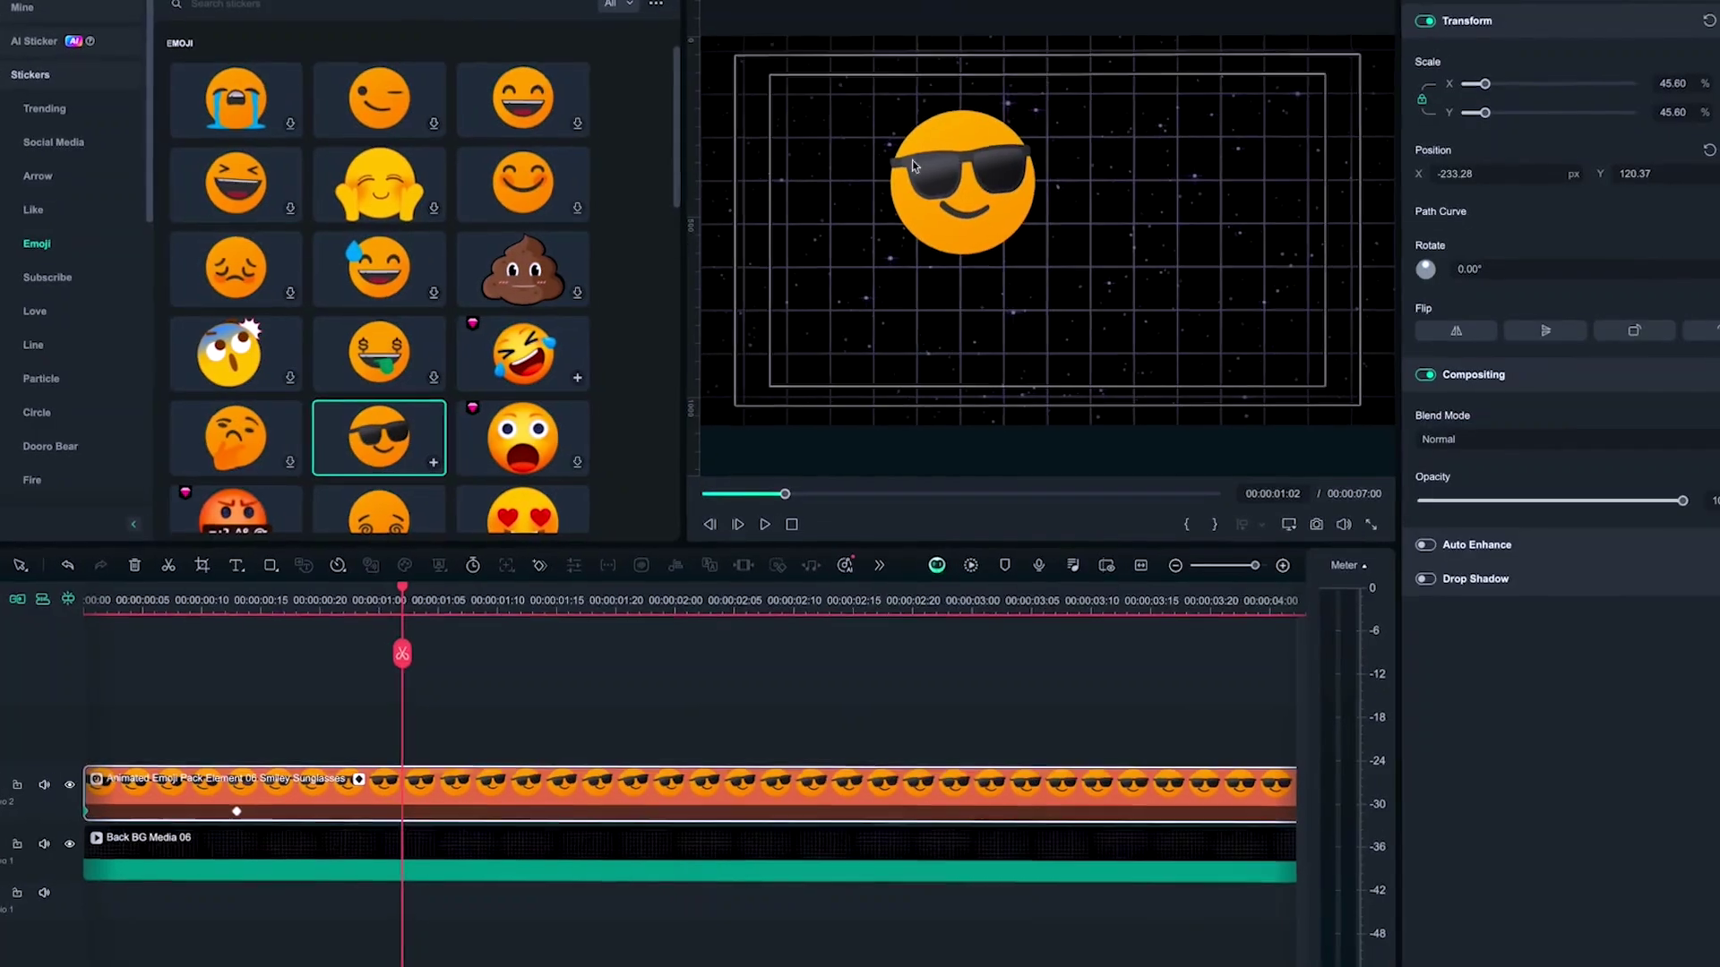
drag(402, 598, 723, 601)
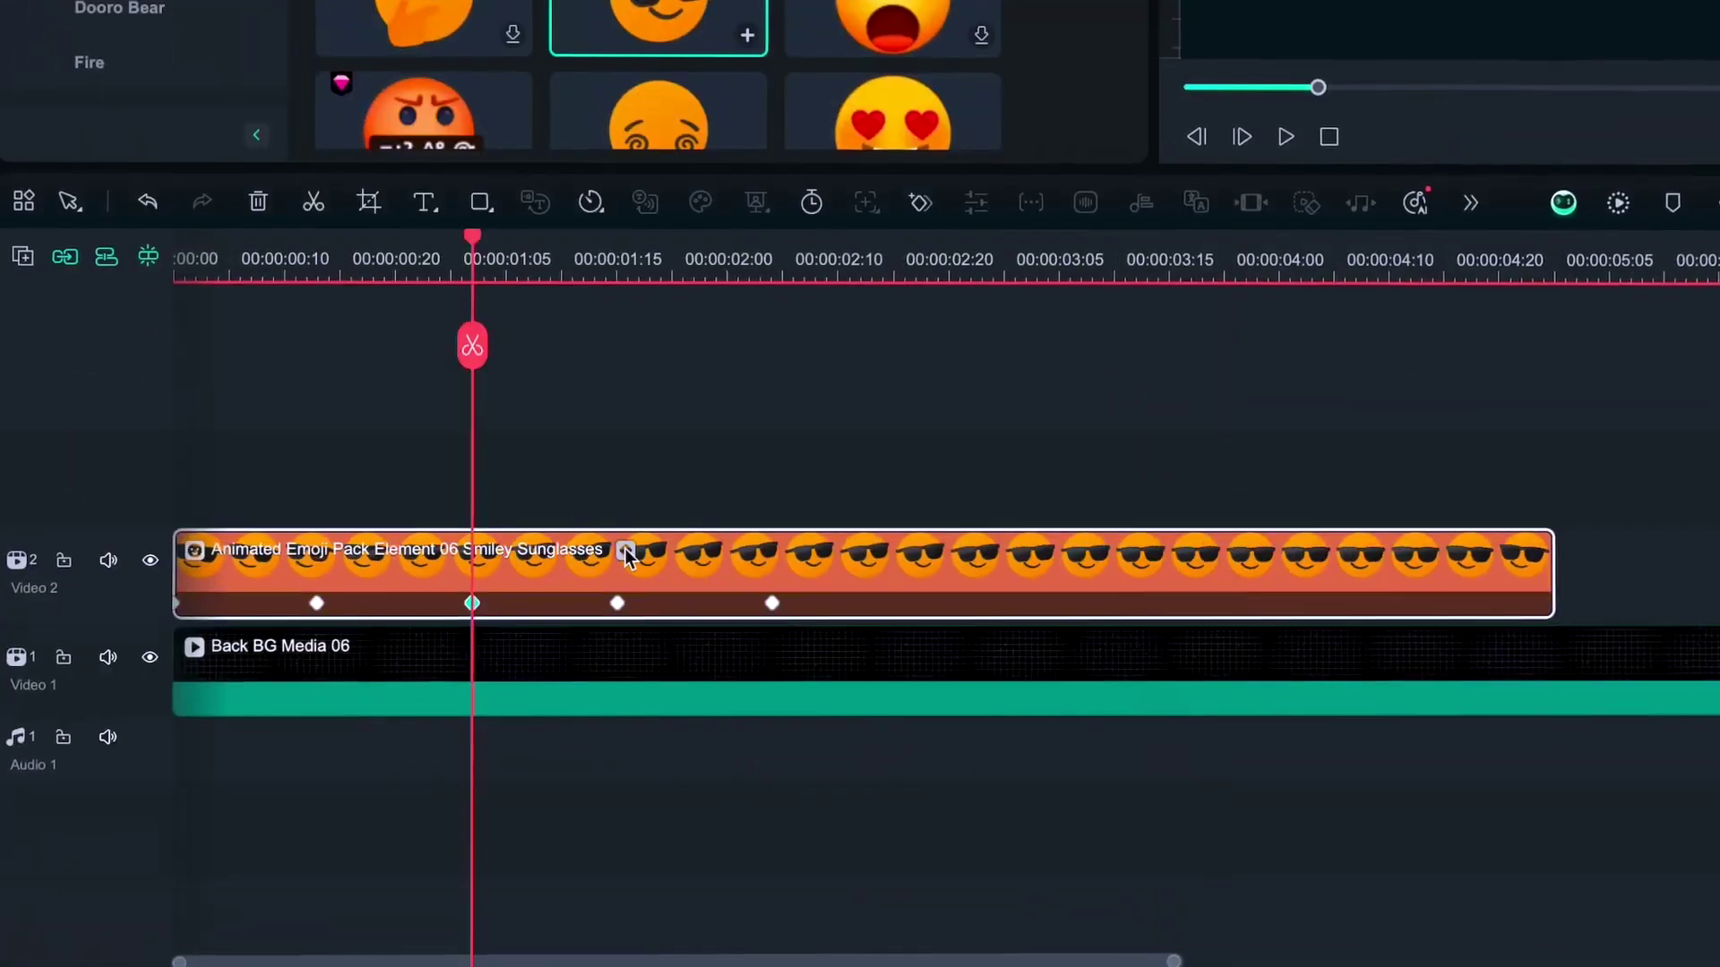
Enable Path Curve in the emoji clip's keyframe panel and set the first path keyframe to Curve.
click(626, 549)
click(192, 510)
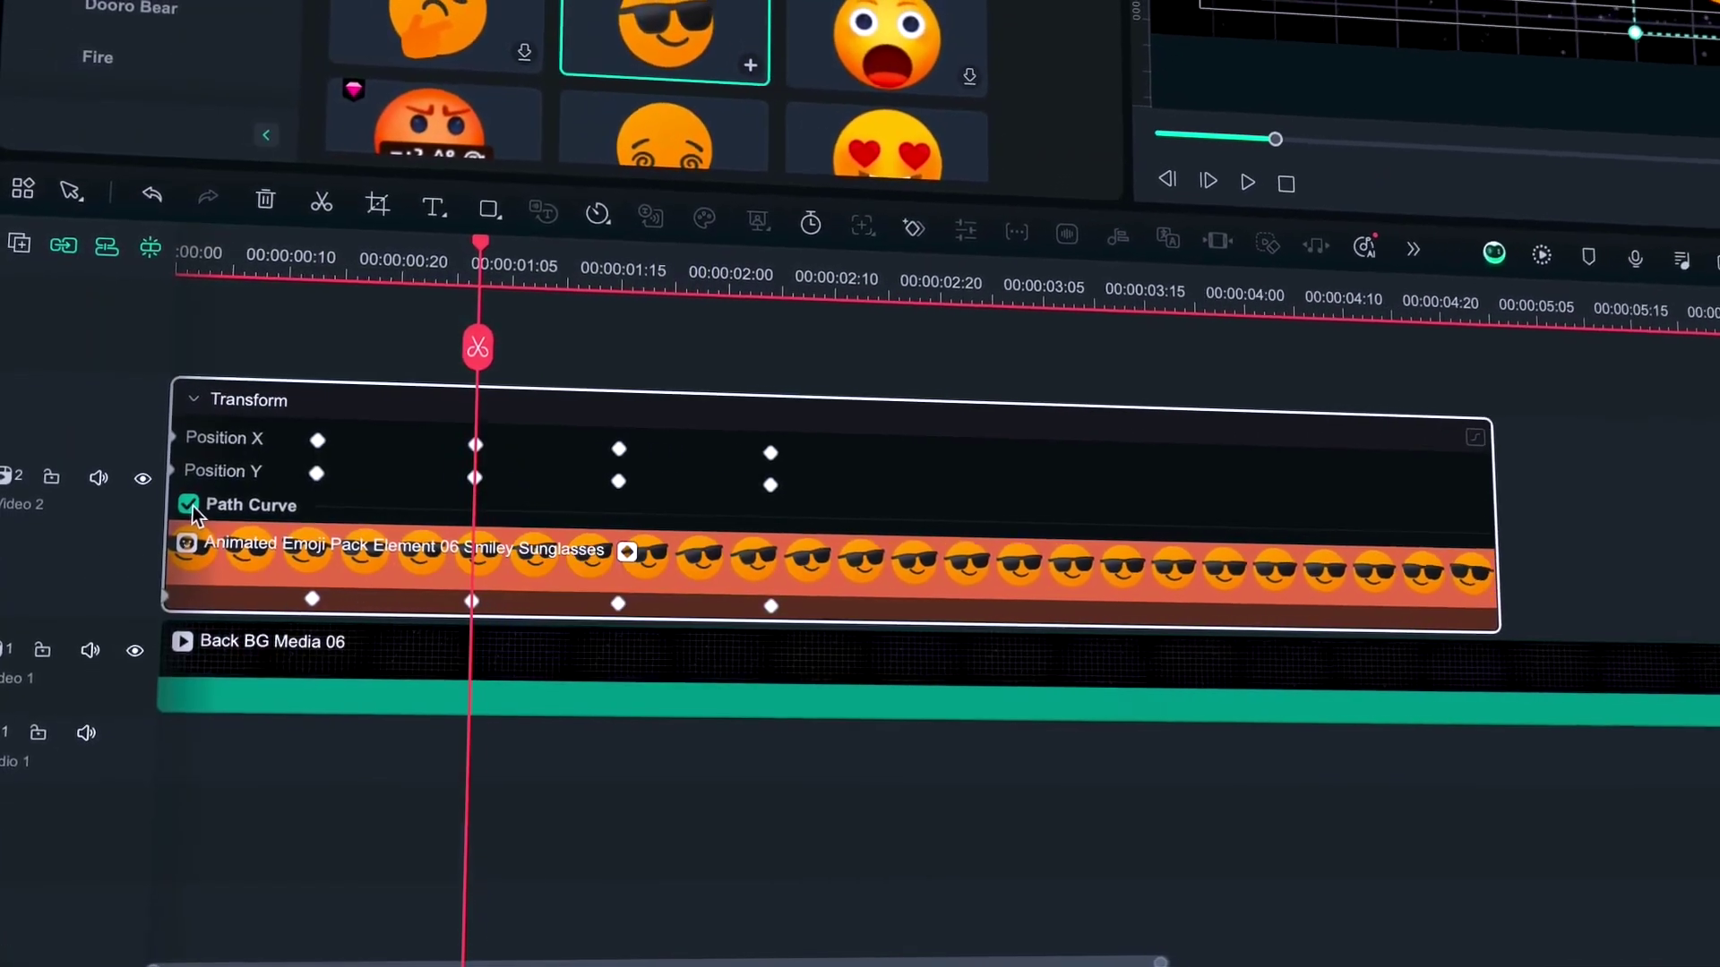
right_click(906, 596)
mouse_move(1044, 684)
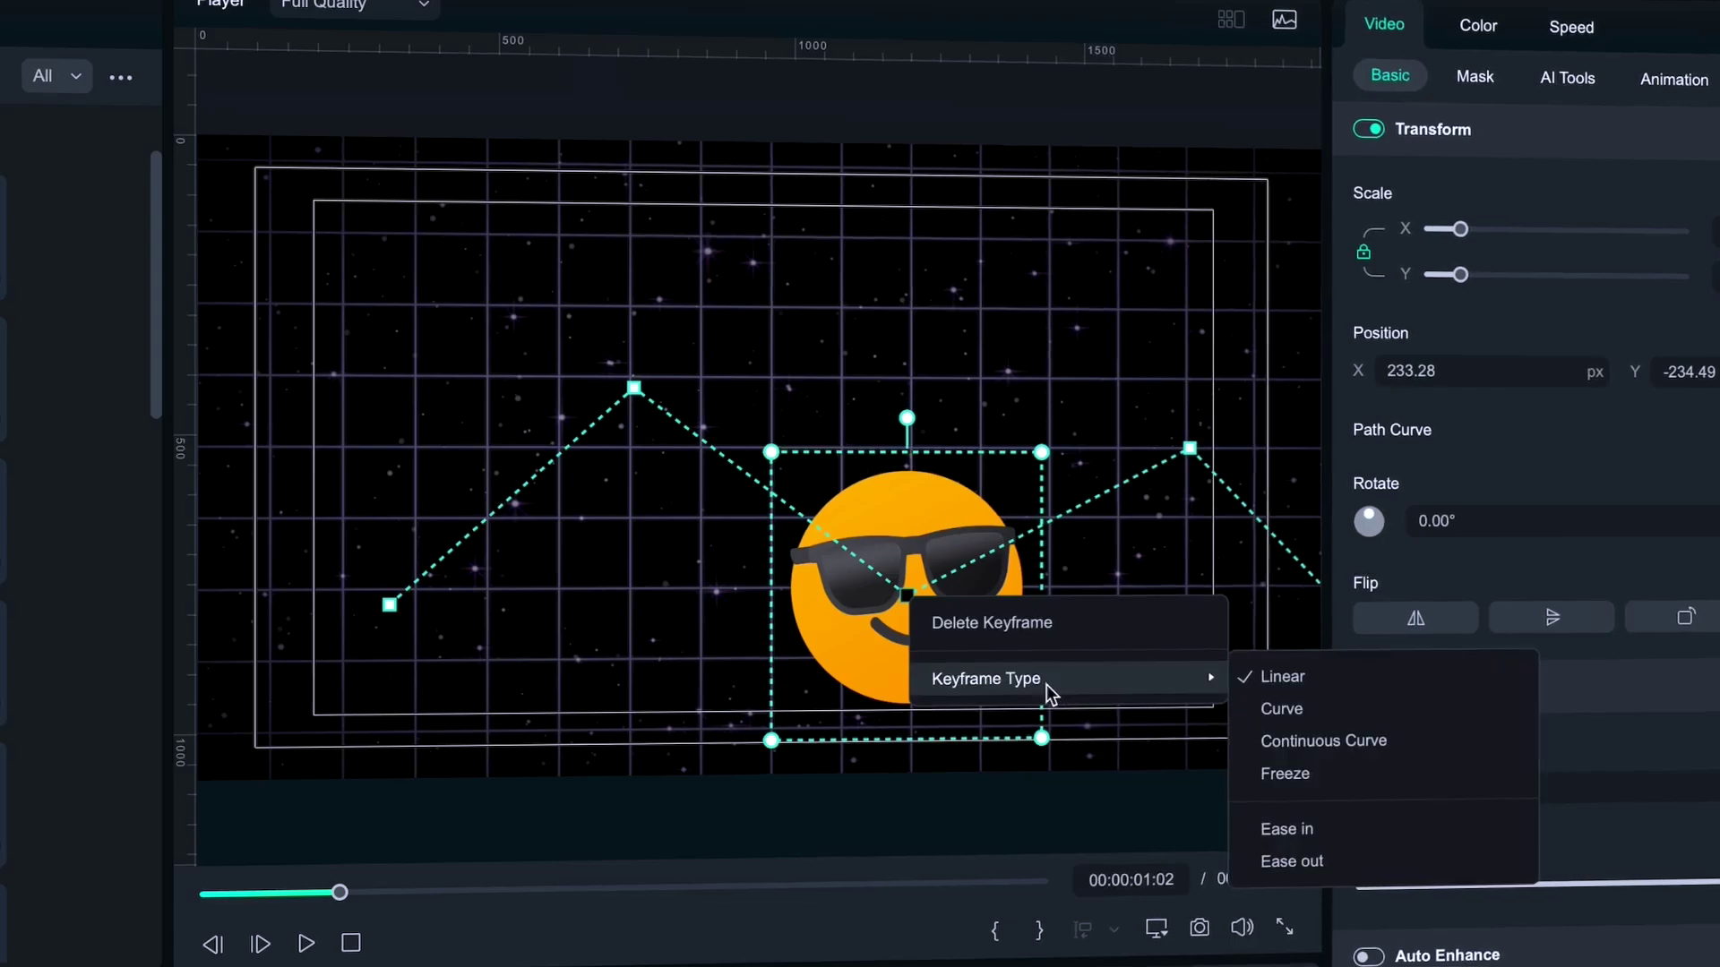
click(1390, 708)
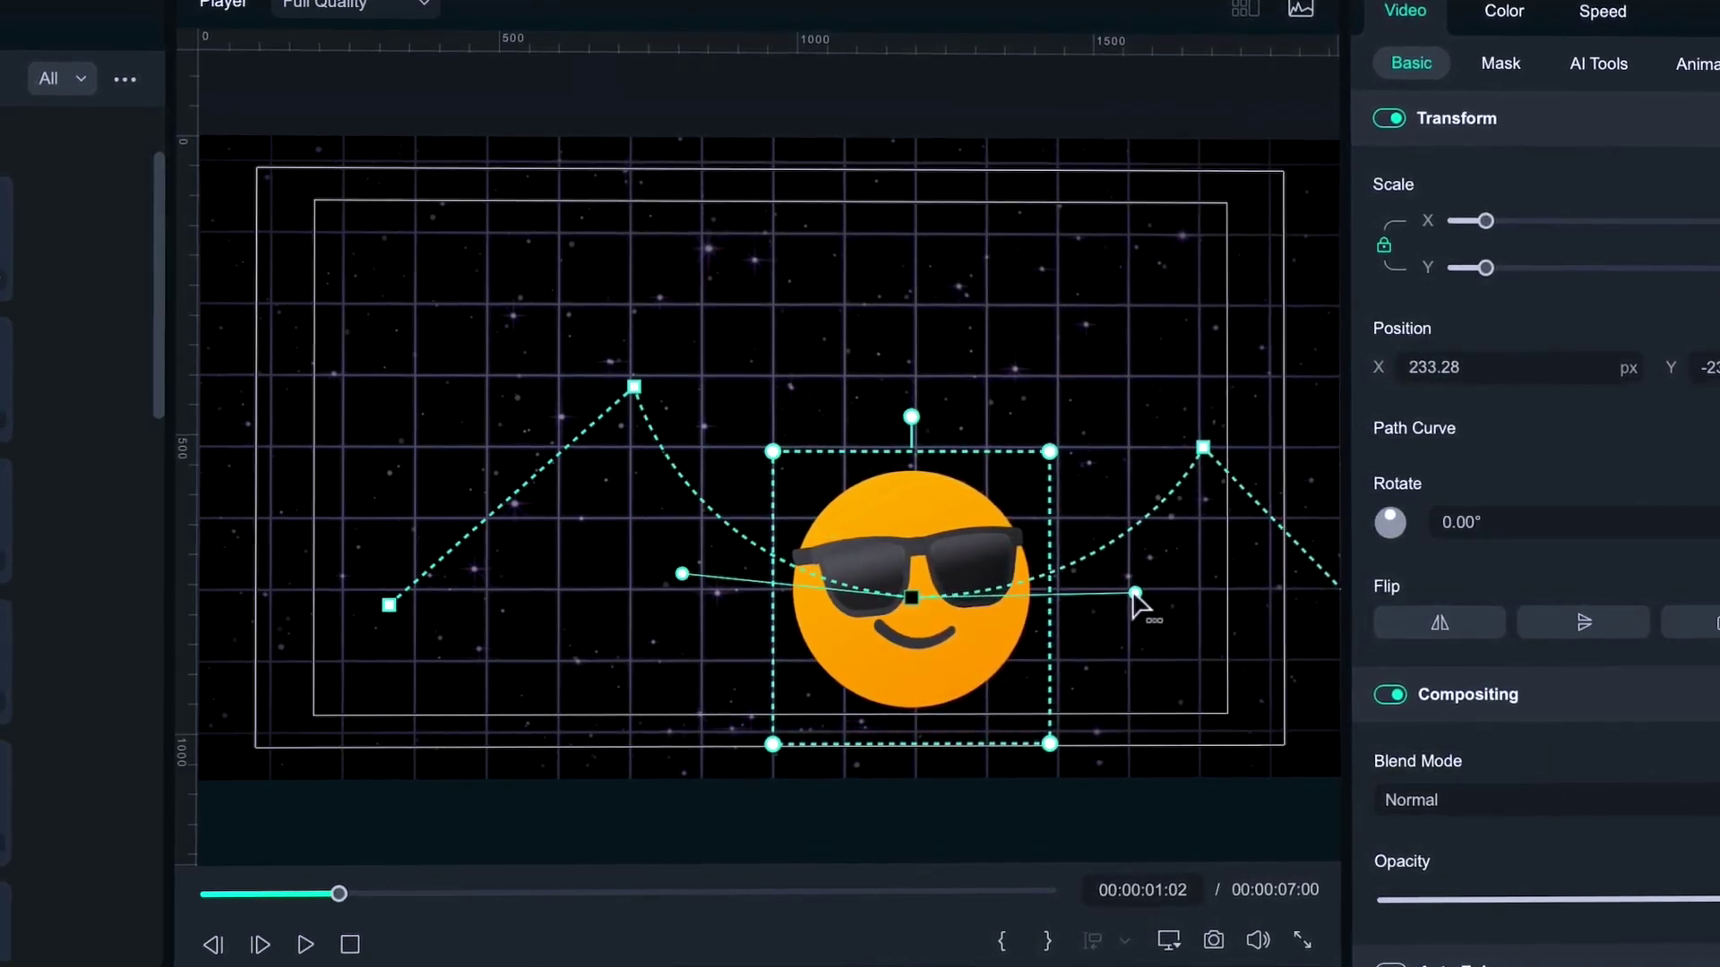
Set the 00:13 and 01:15 path keyframes to the Curve keyframe type.
right_click(633, 387)
mouse_move(730, 475)
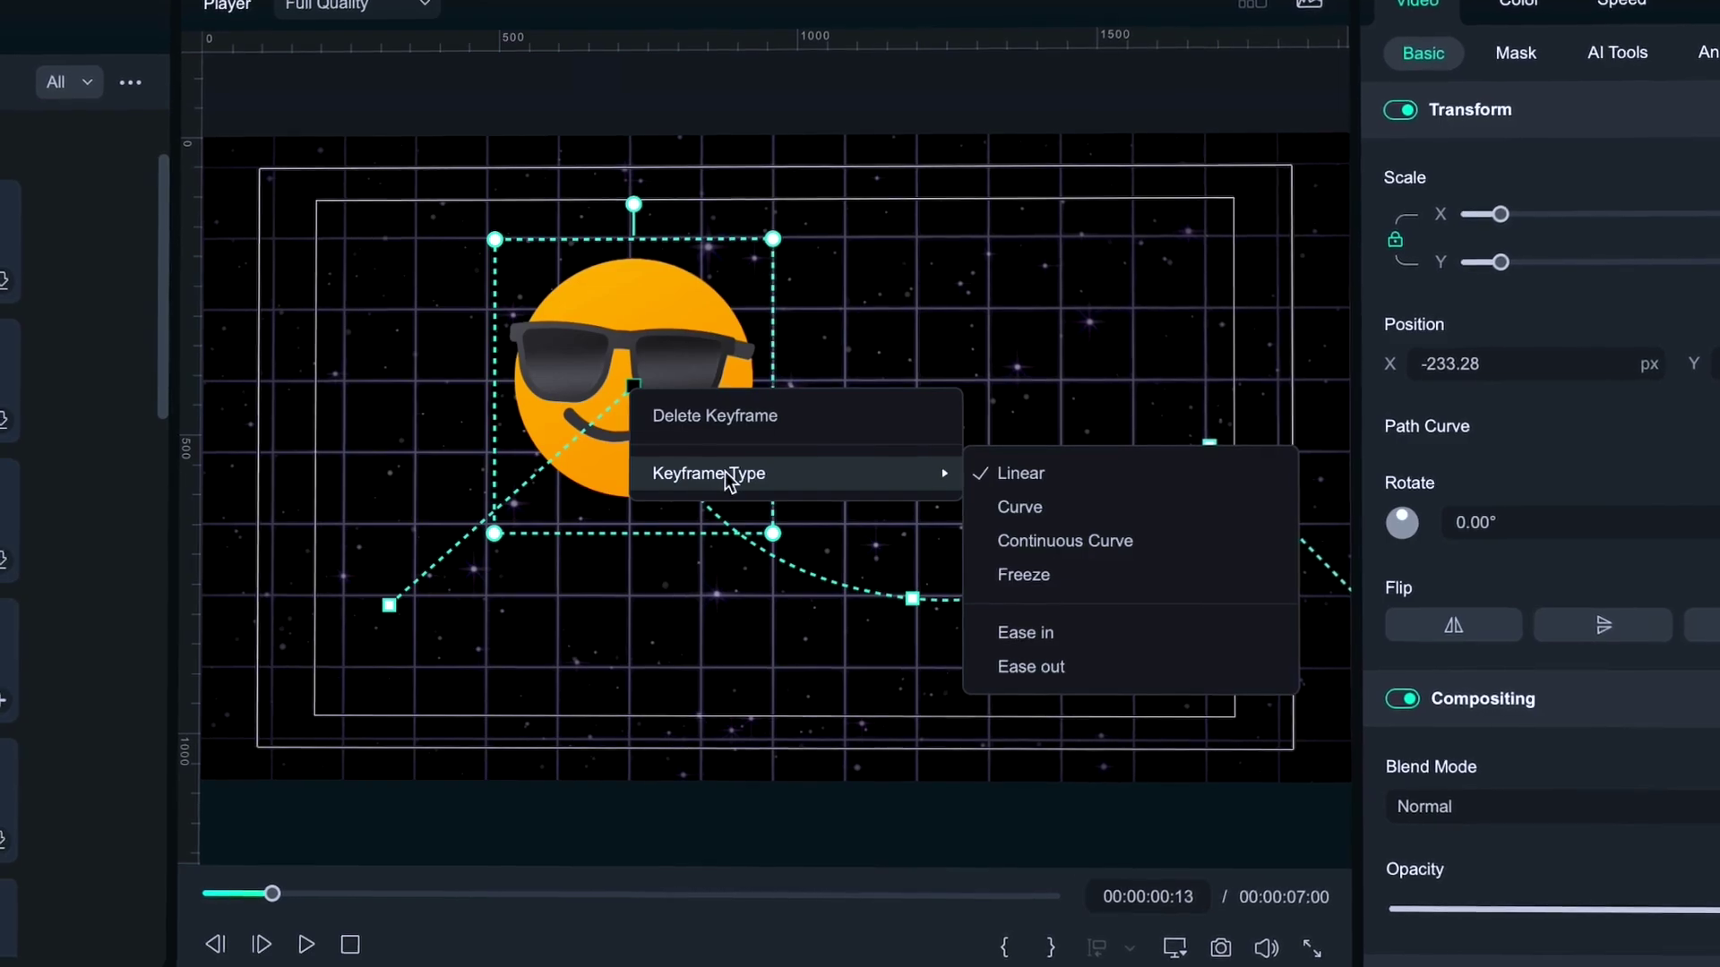
click(1084, 508)
right_click(1208, 443)
mouse_move(1284, 530)
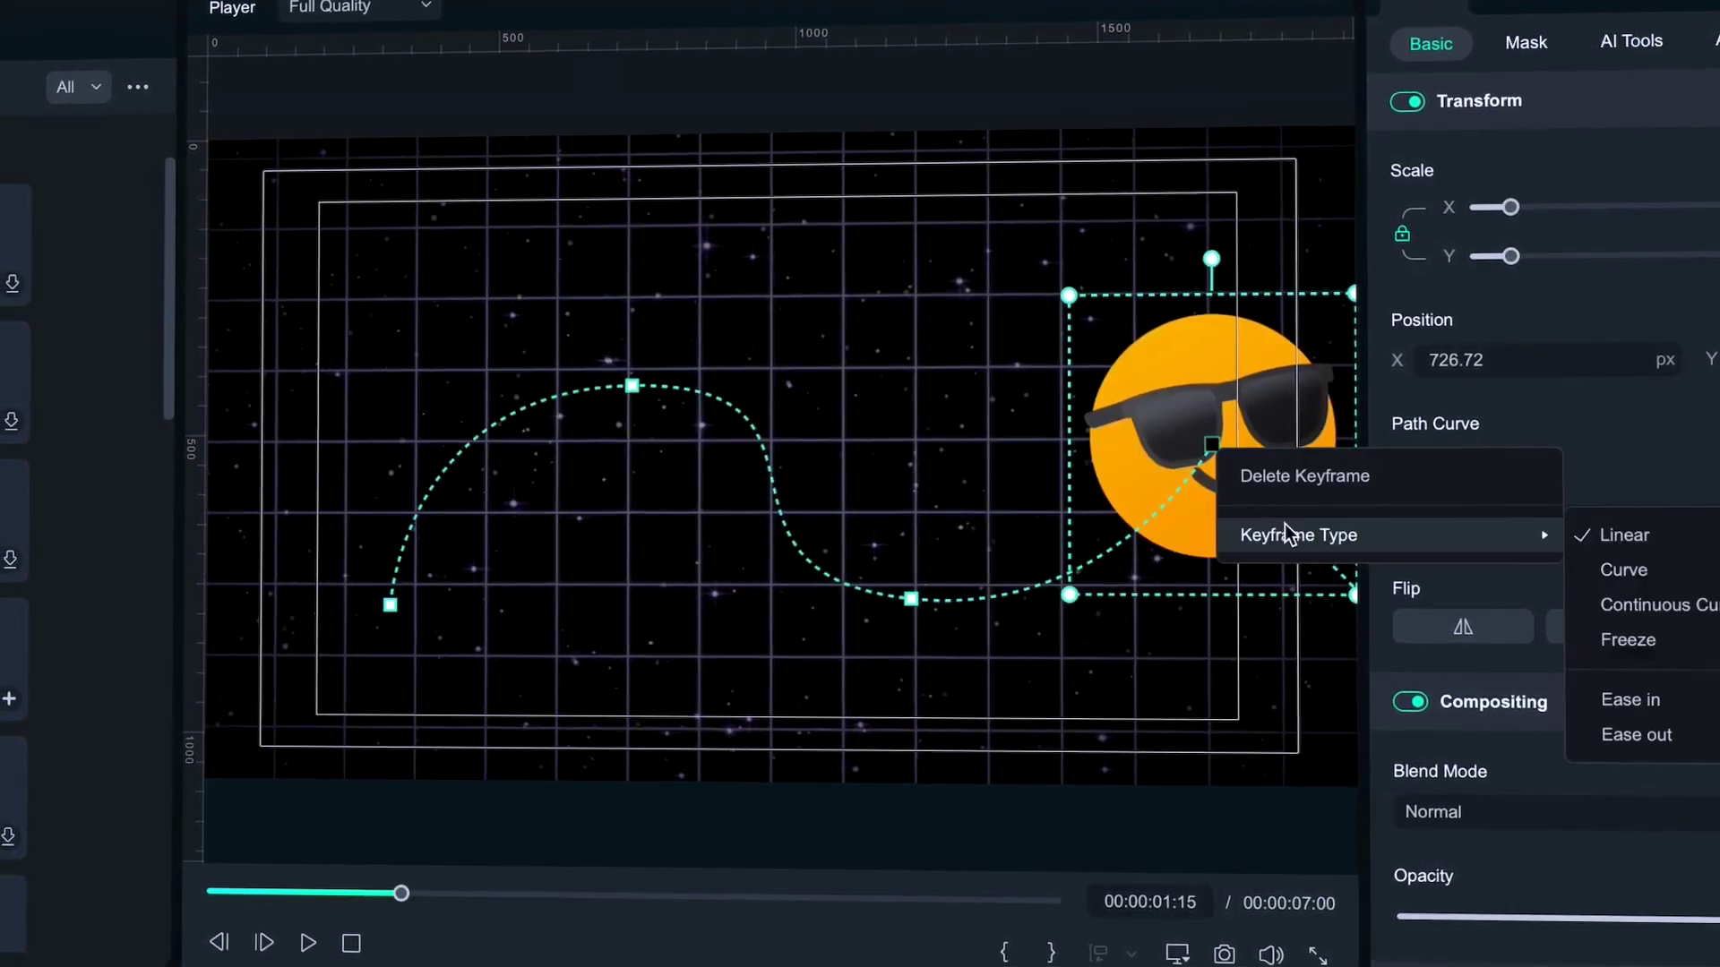
click(1711, 570)
Check the 00:13 keyframe's handles, then play back the emoji's curved motion.
click(629, 385)
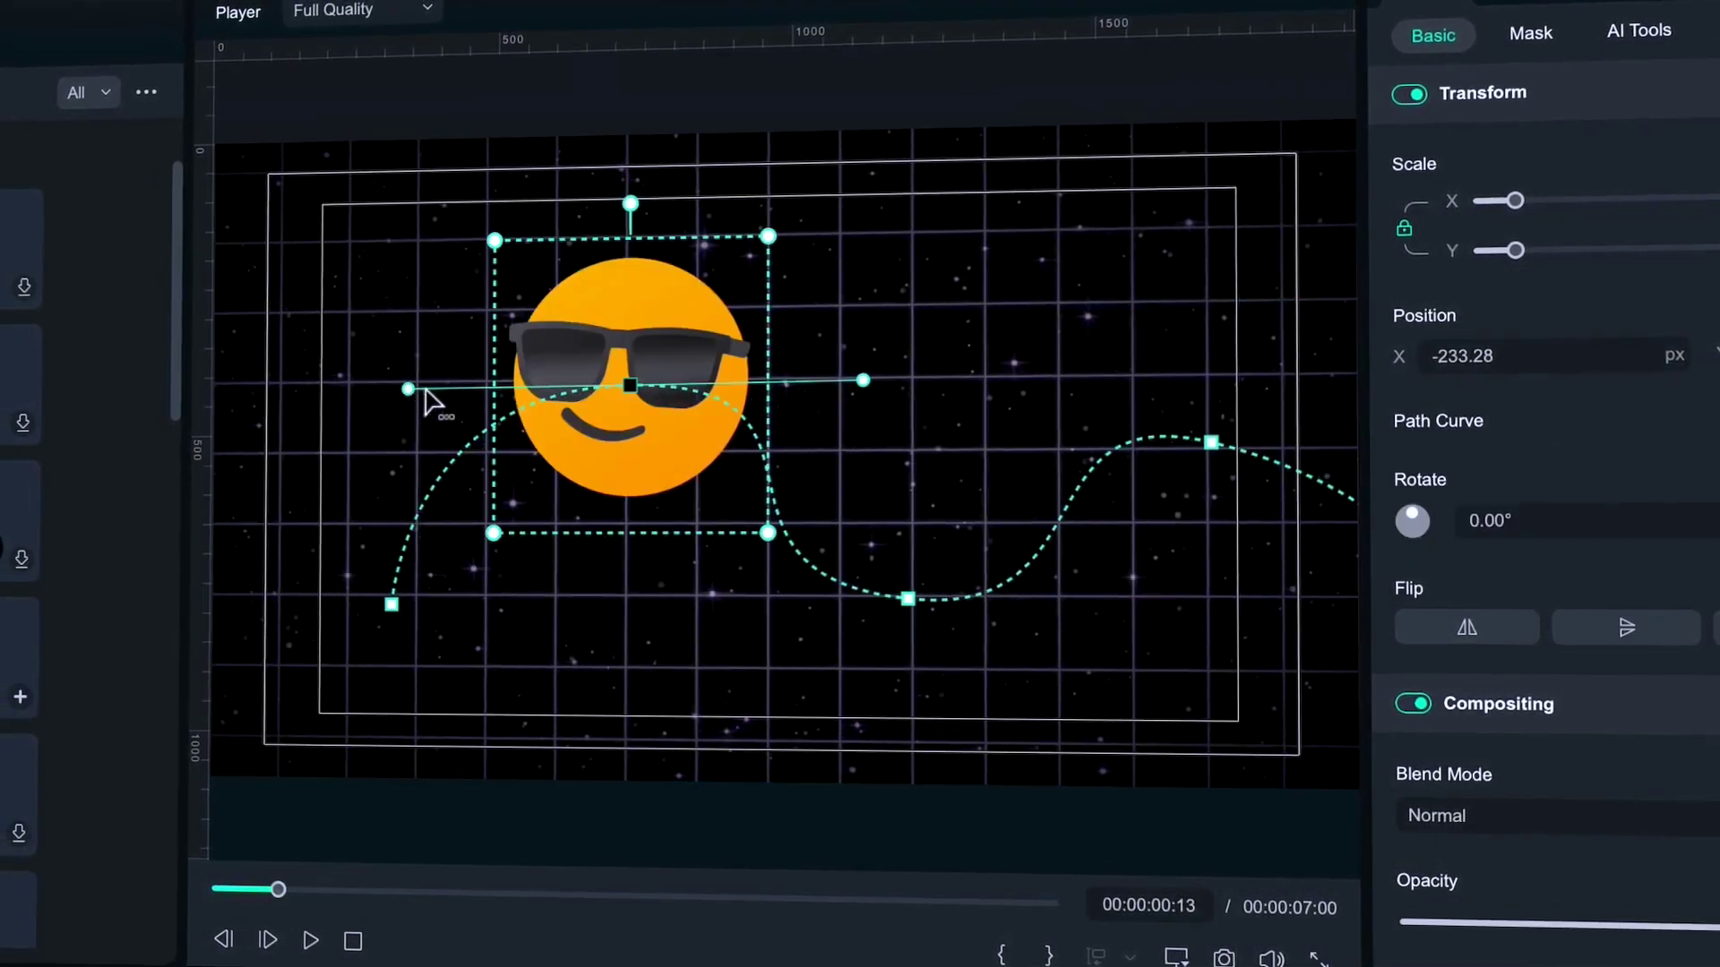
click(369, 657)
key(space)
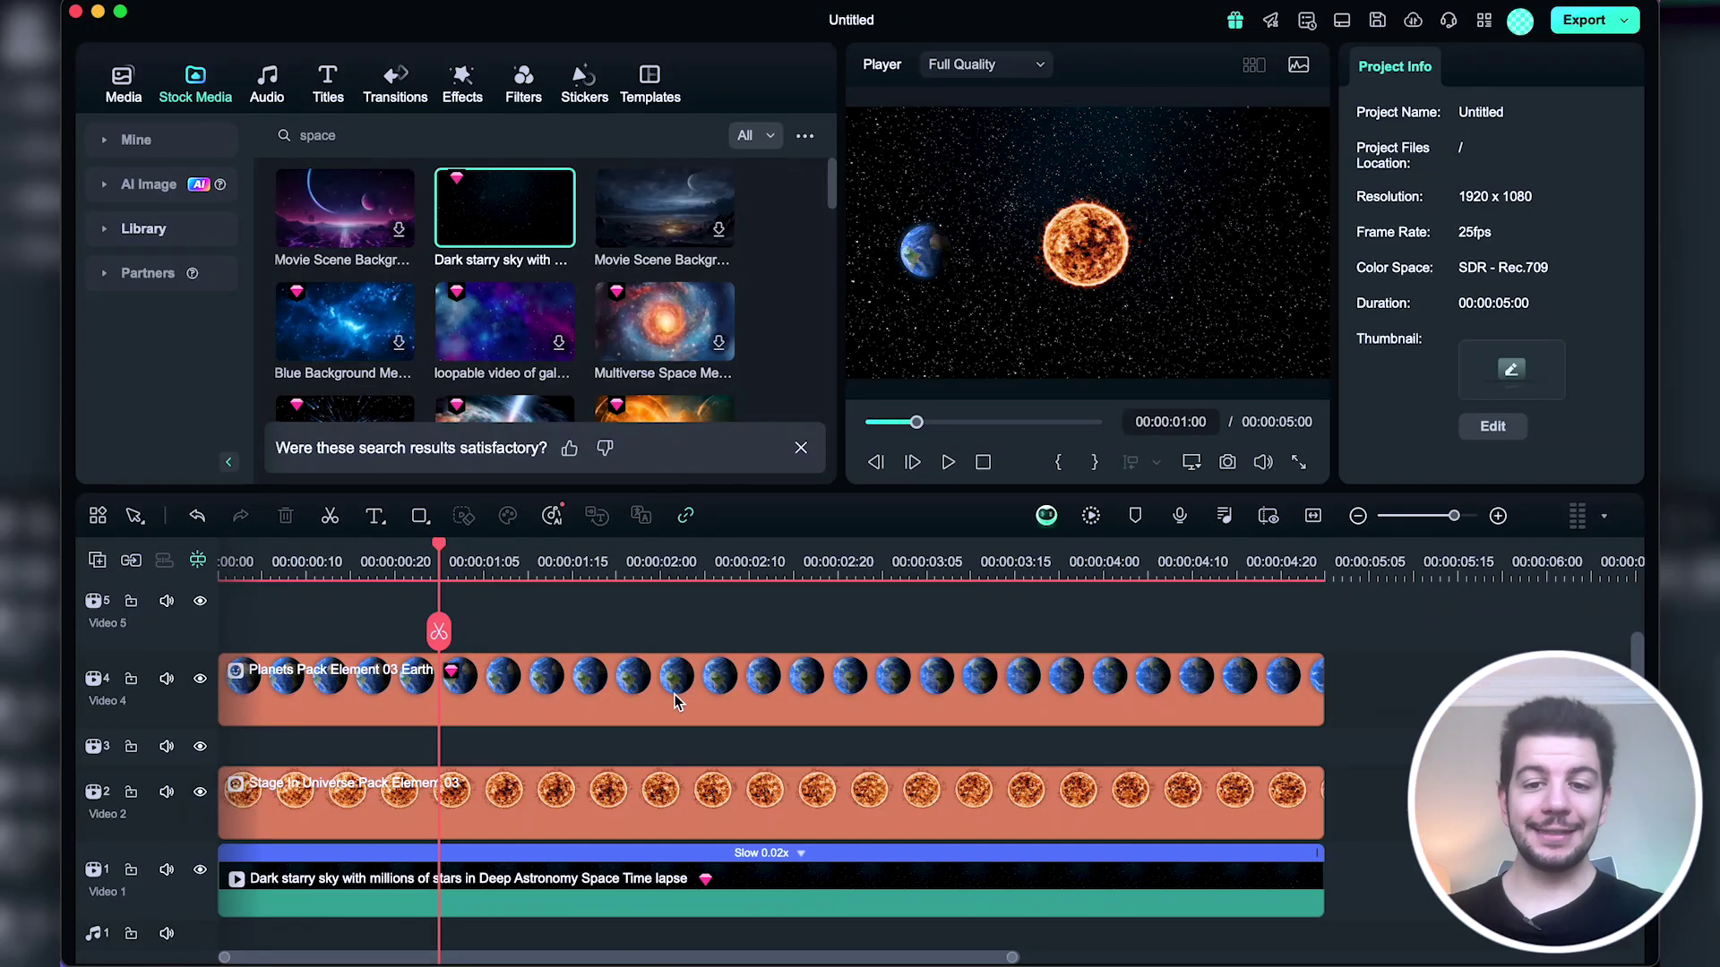
Select the Earth clip on Video 4 and add a keyframe at the playhead.
click(674, 702)
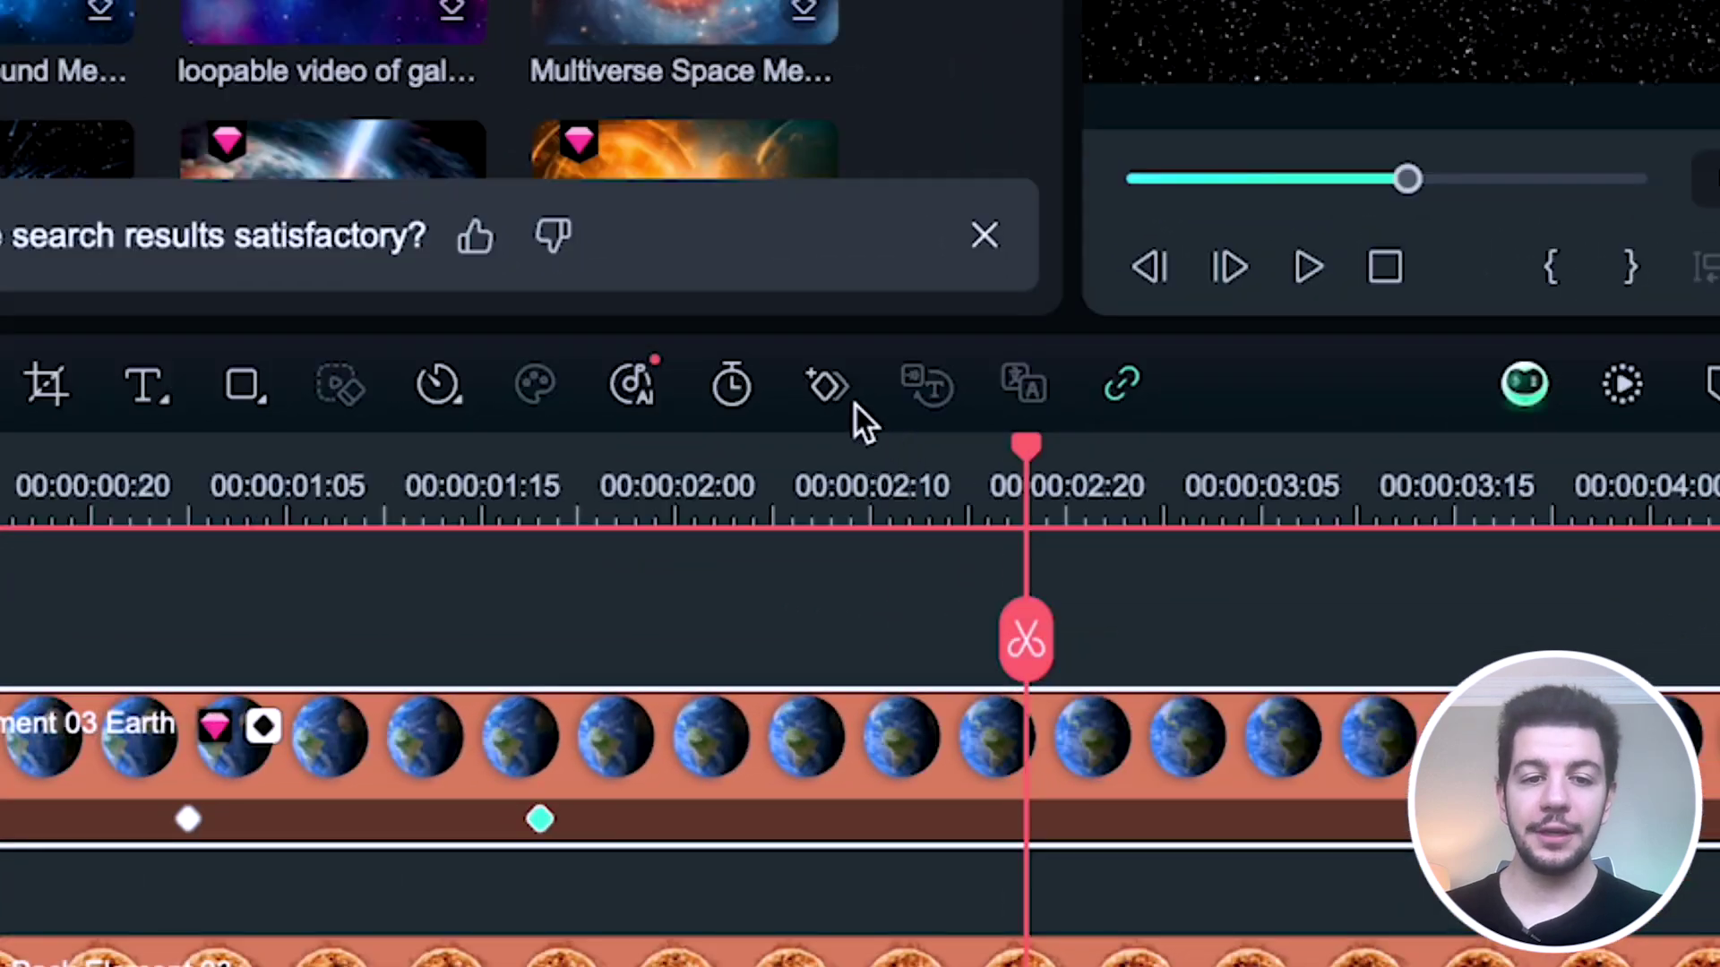
click(729, 516)
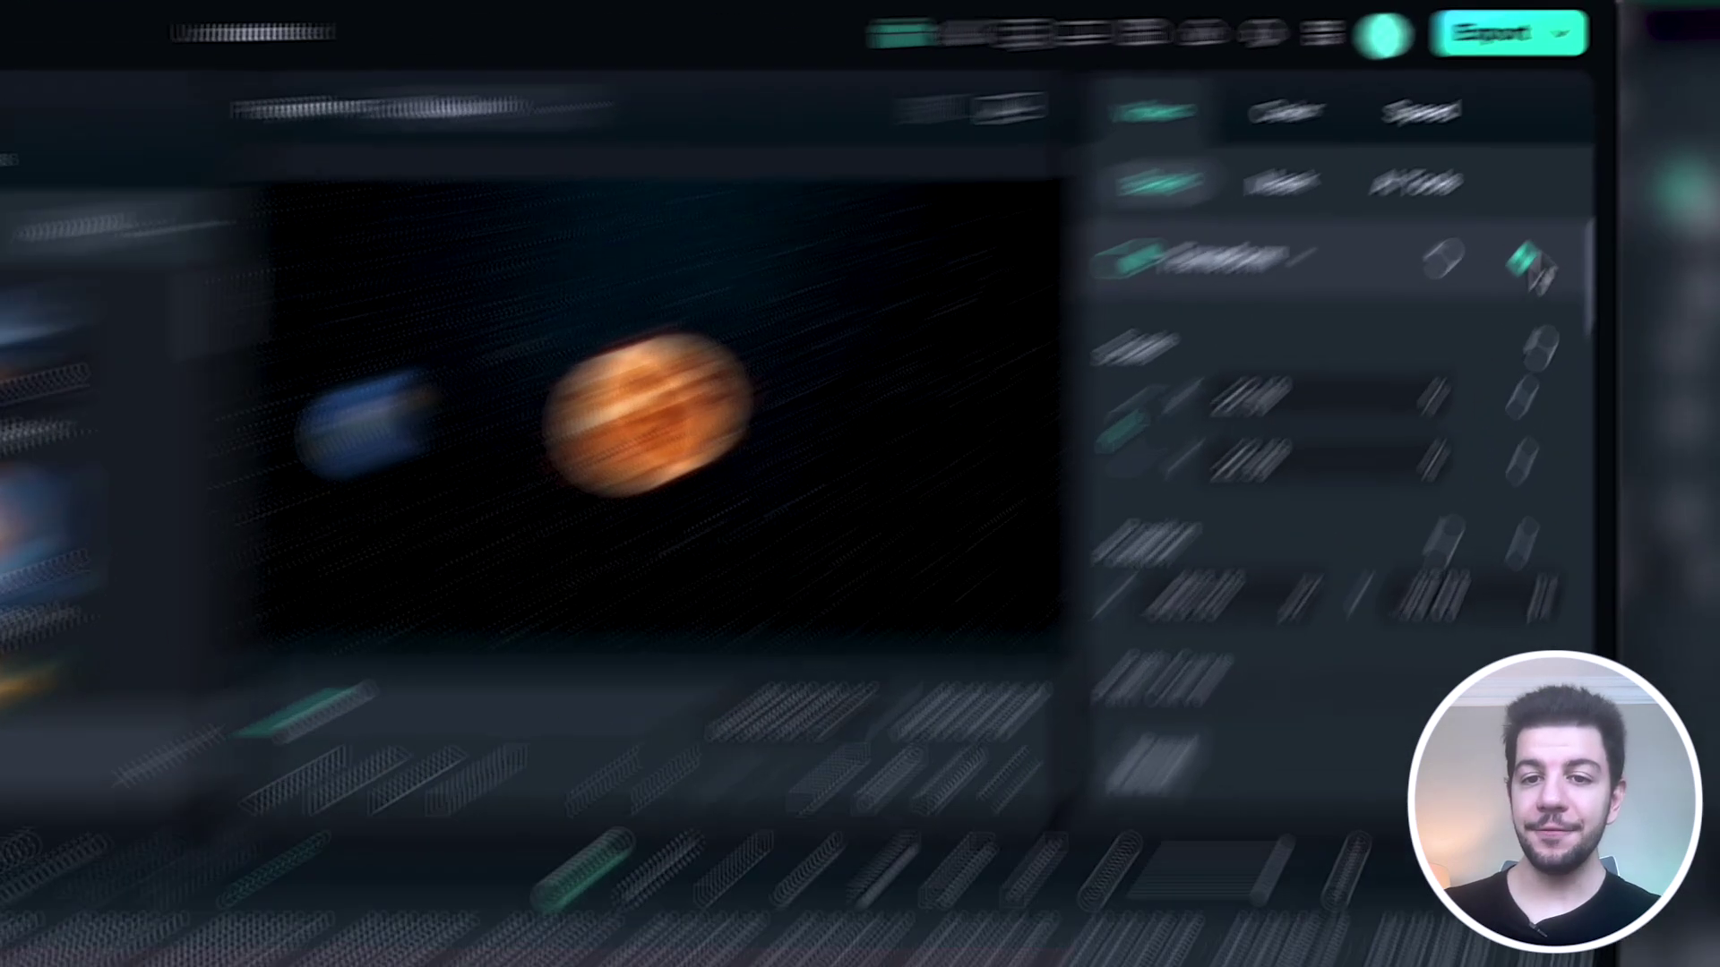
Keyframe Earth's start, then move it above and right of the Sun later, and play back.
click(1601, 153)
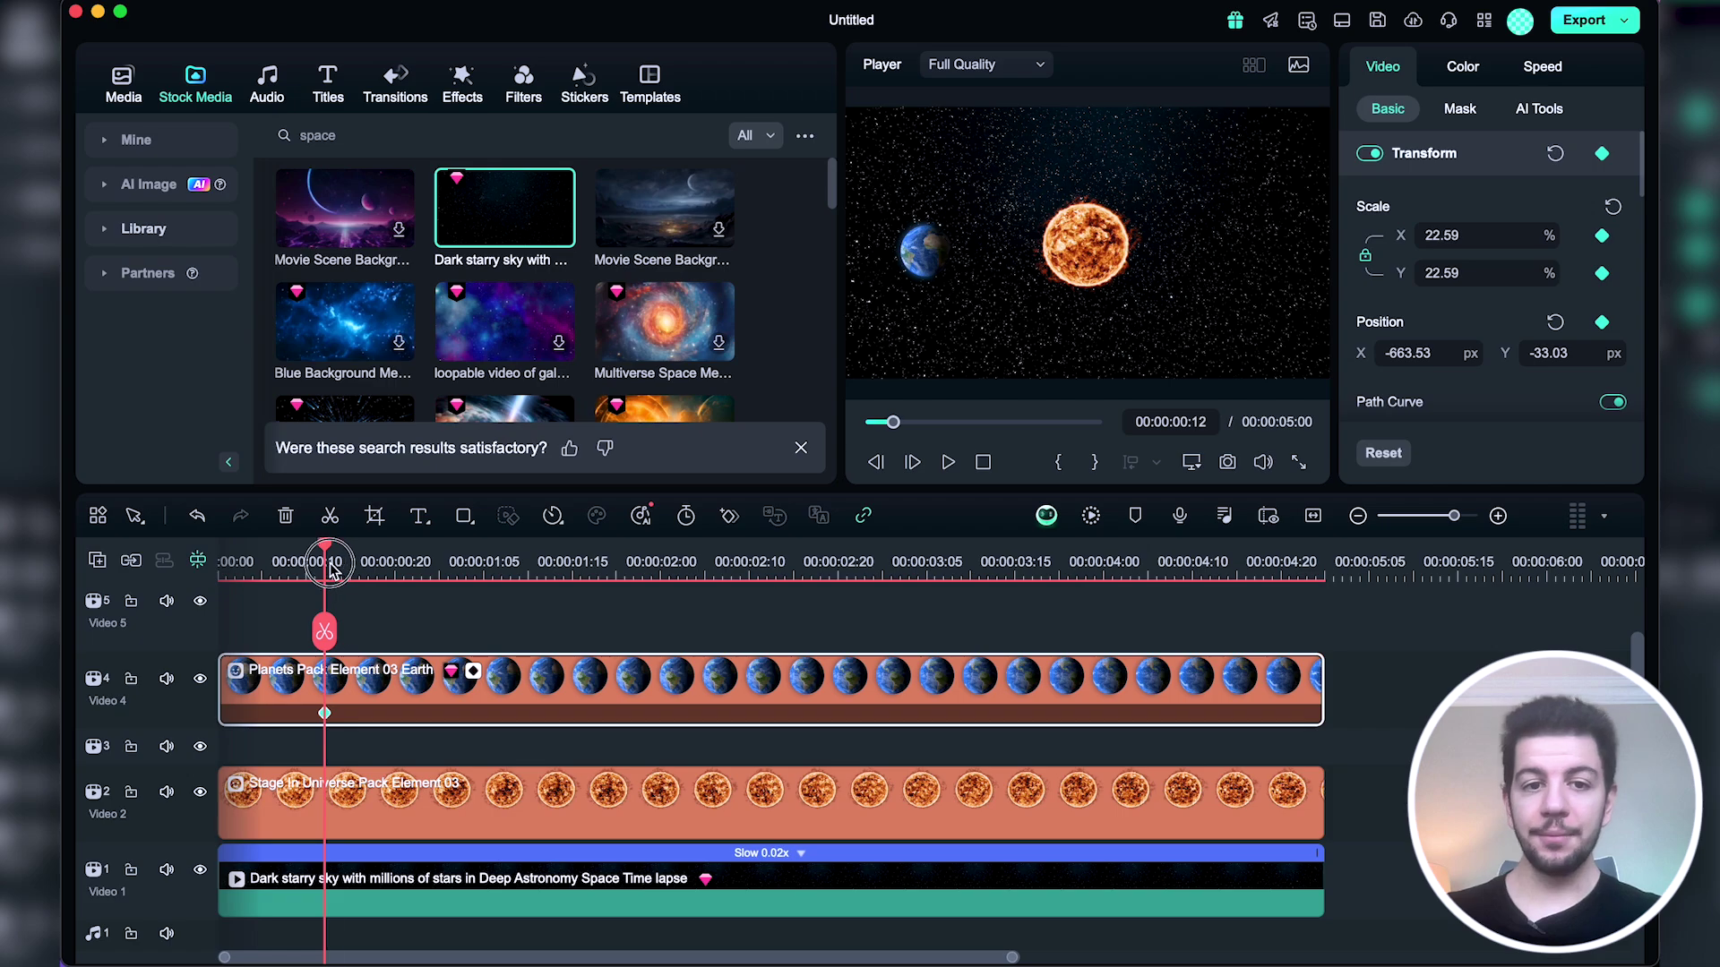
drag(329, 568, 398, 568)
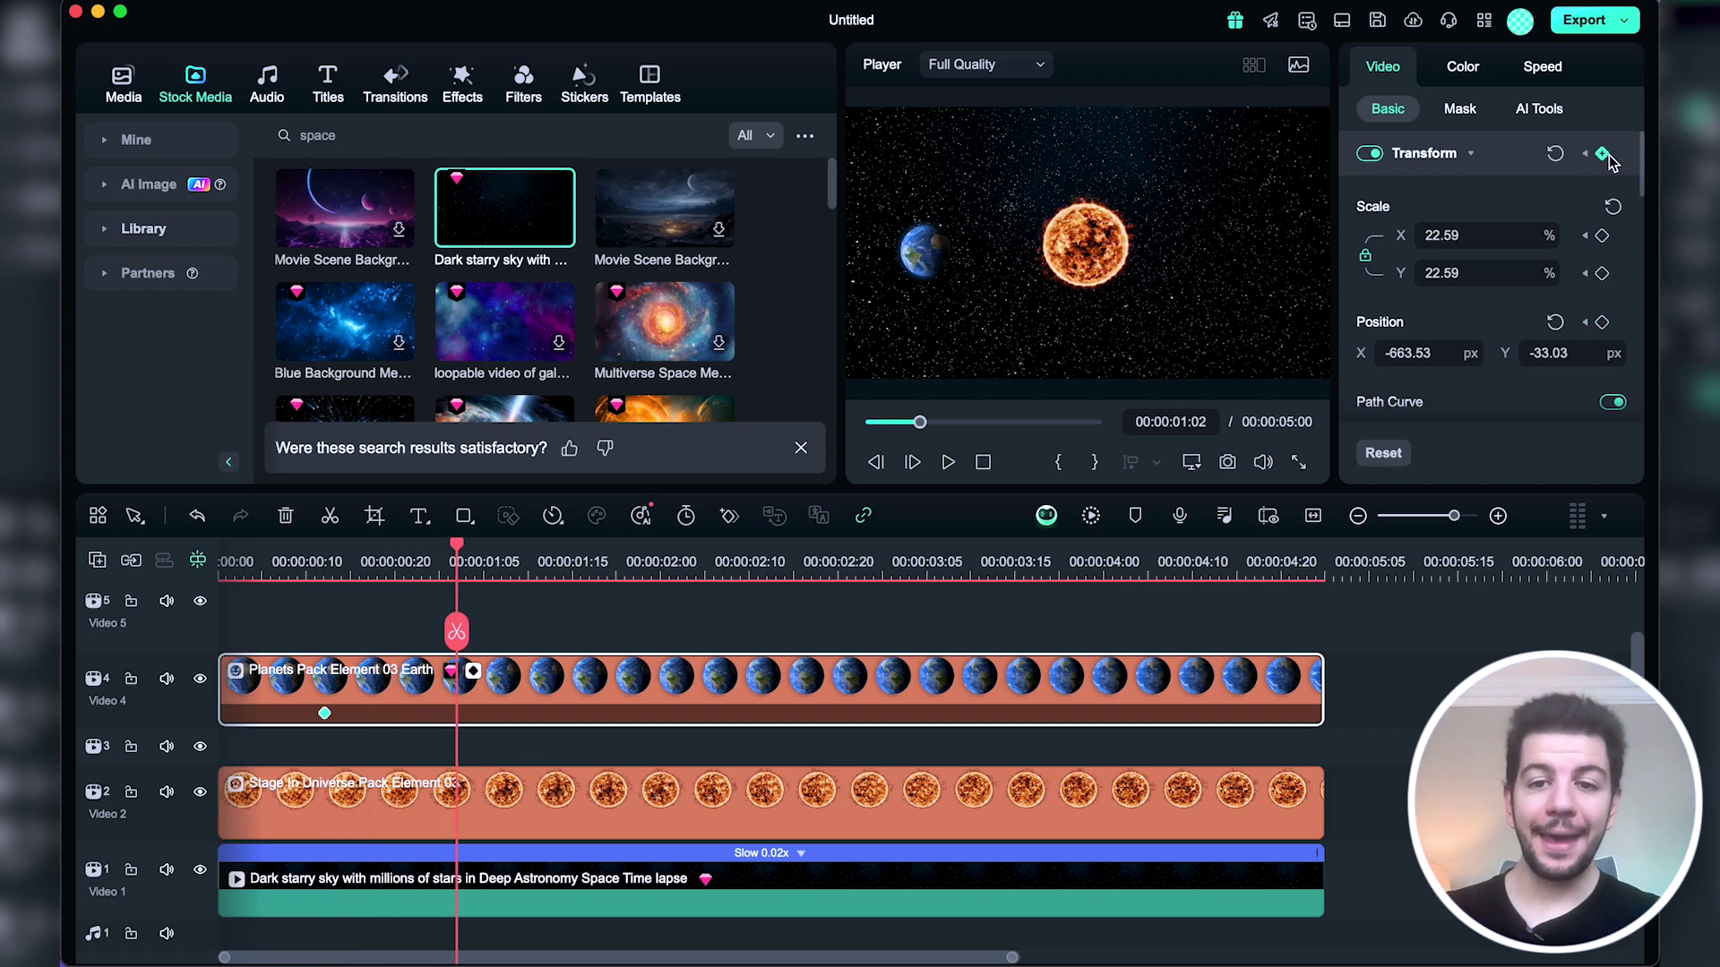
drag(968, 215, 1078, 154)
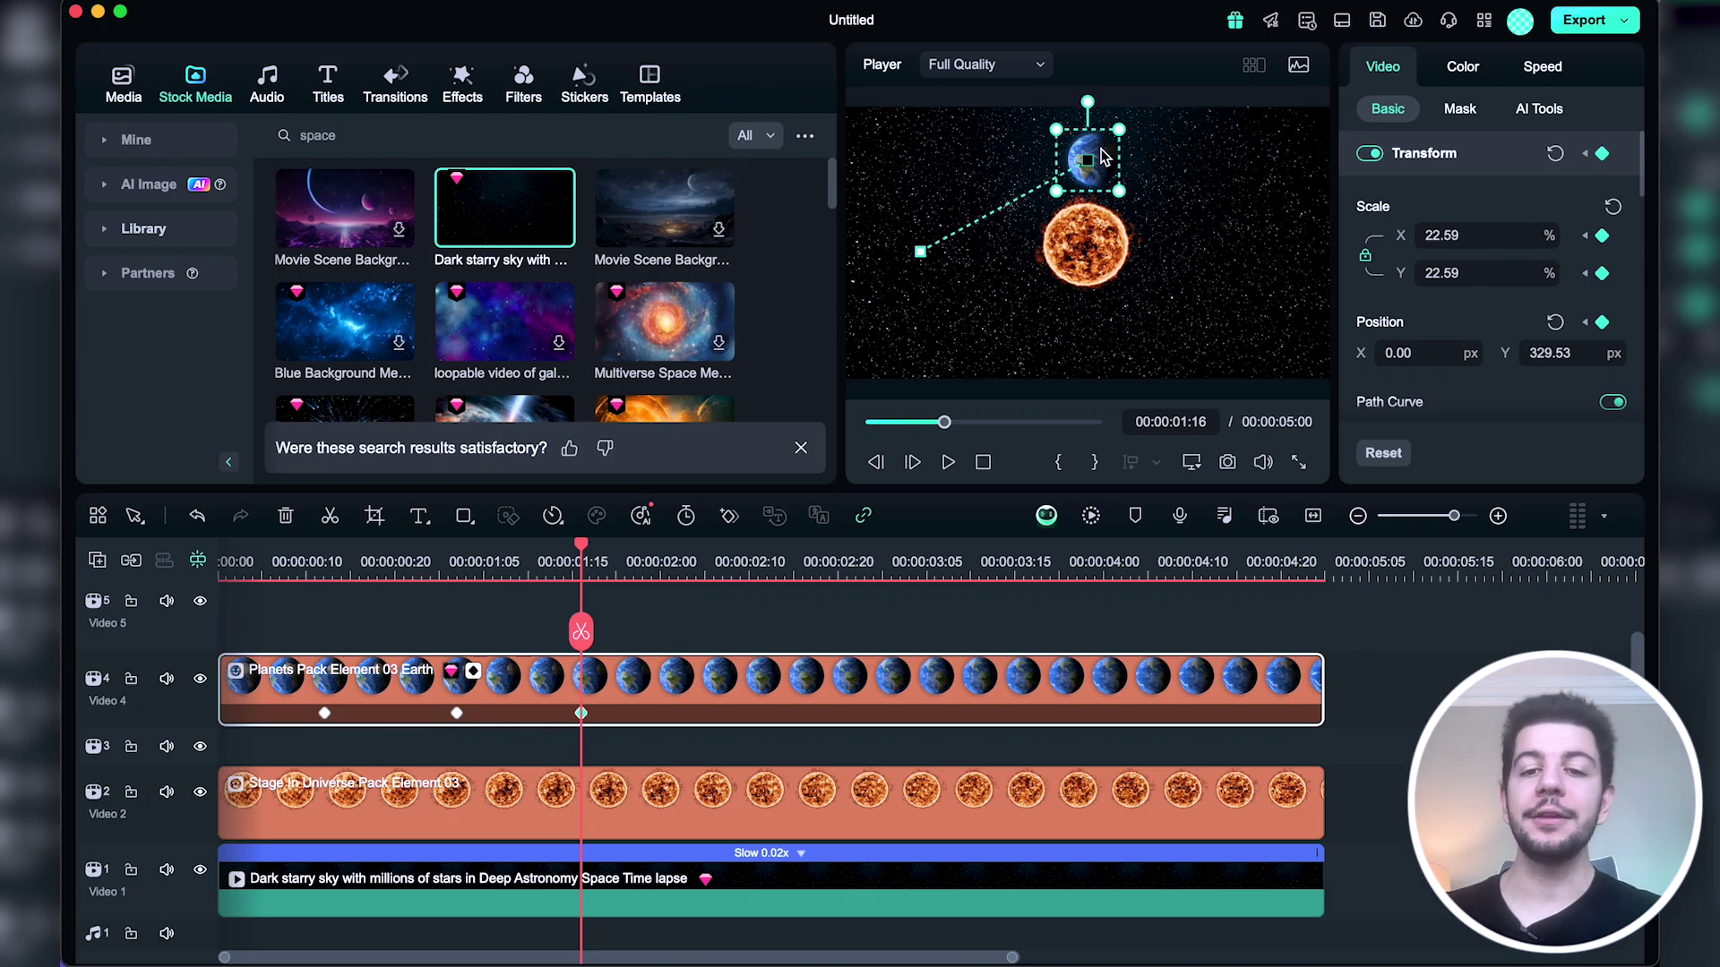
drag(1122, 159, 1252, 234)
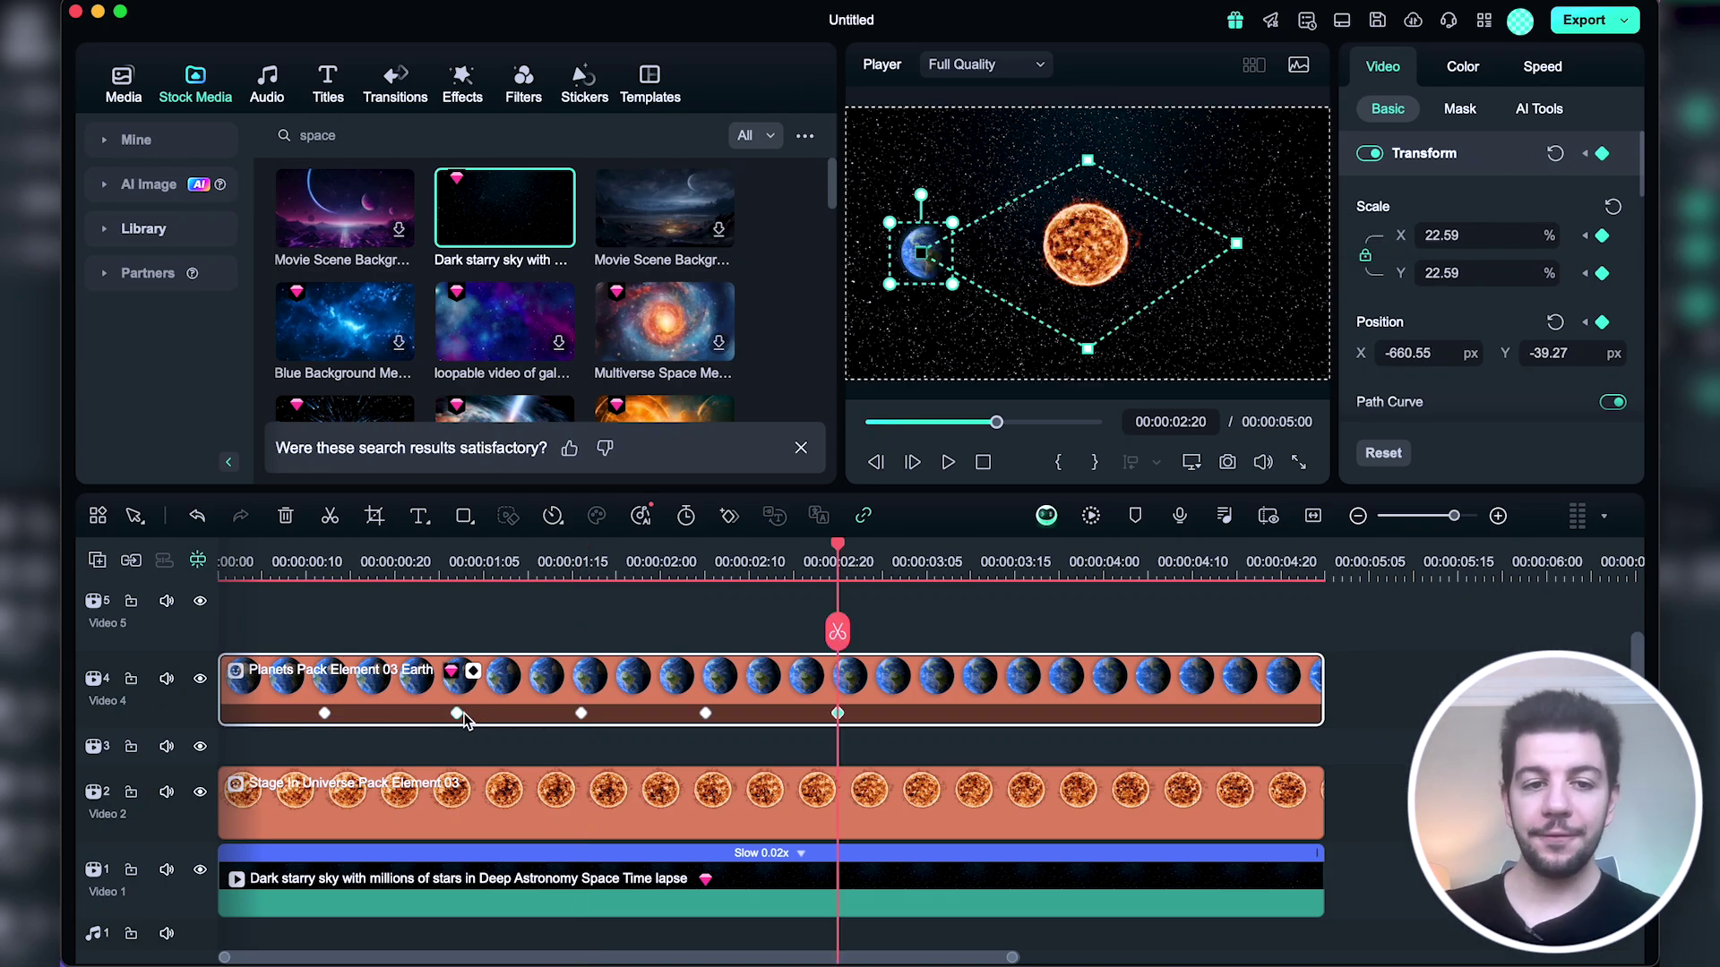
click(458, 714)
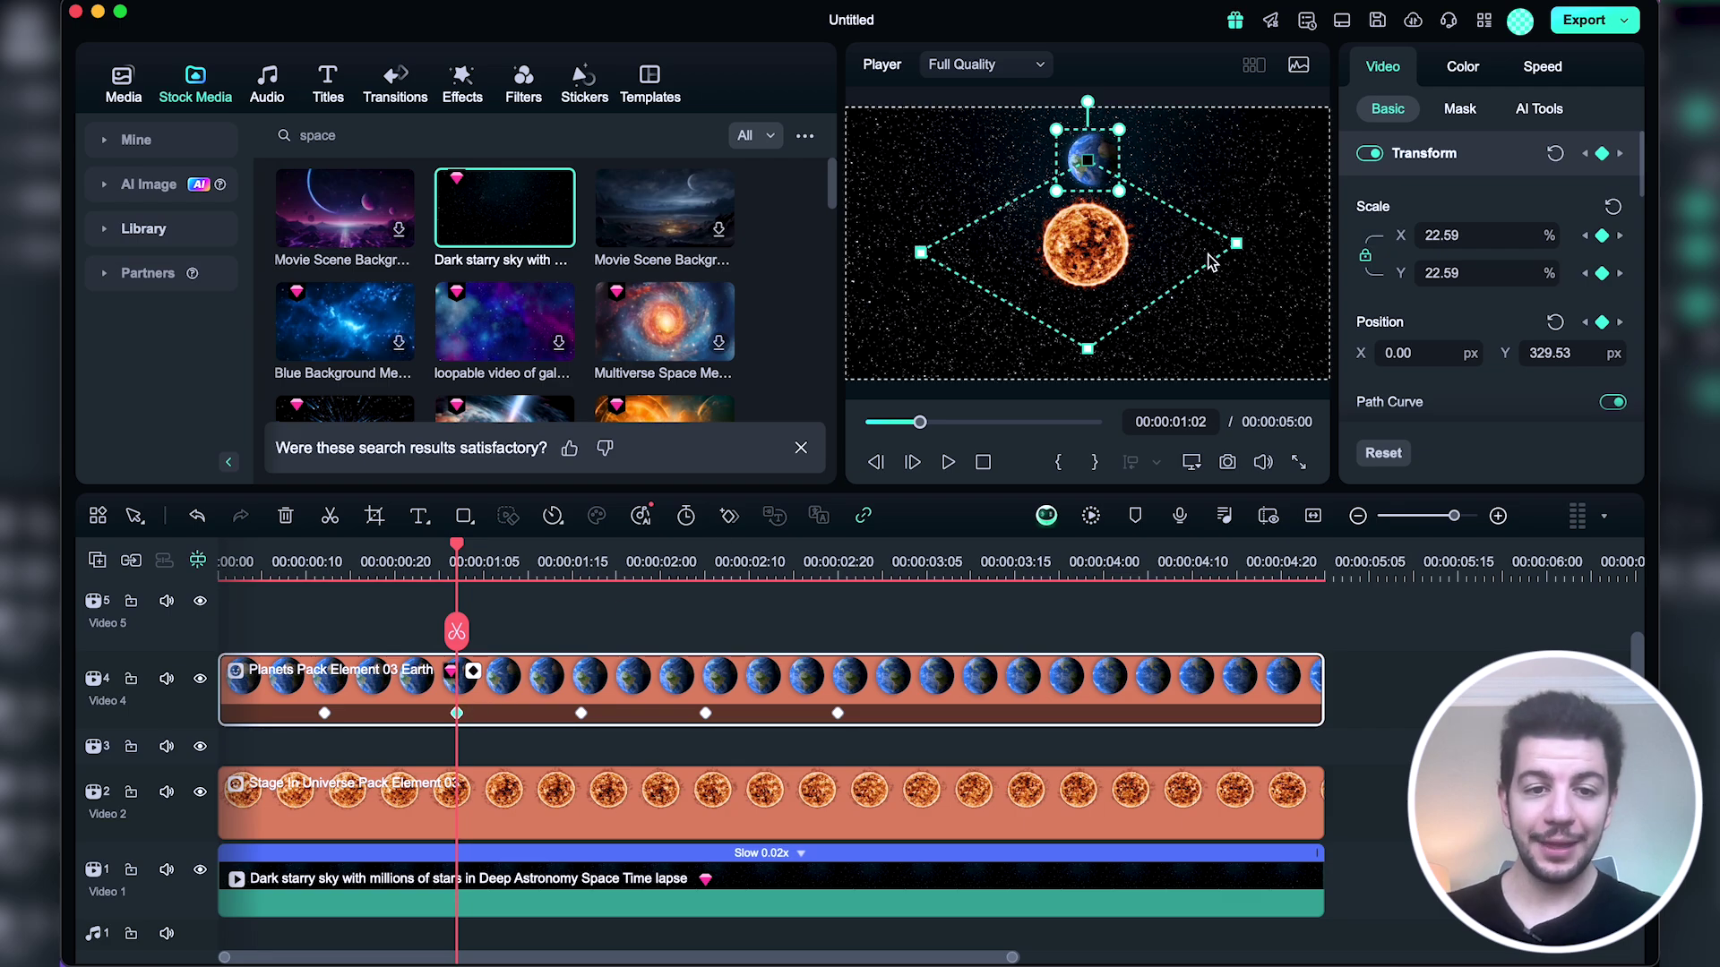
click(582, 715)
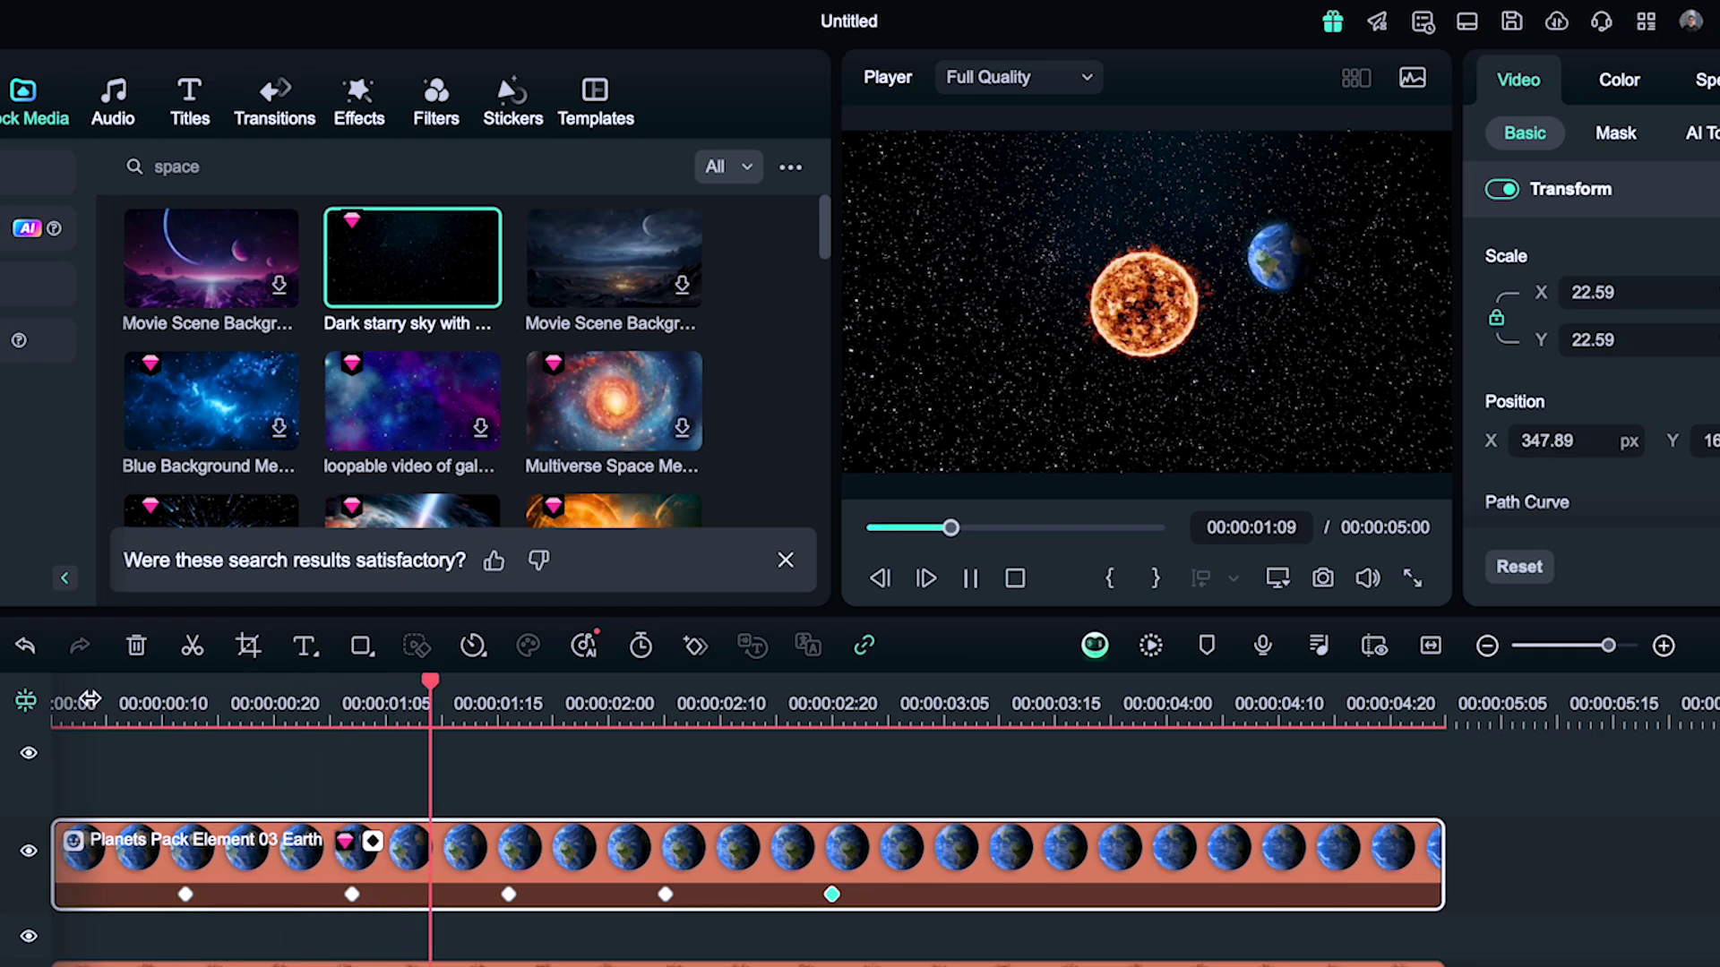
key(space)
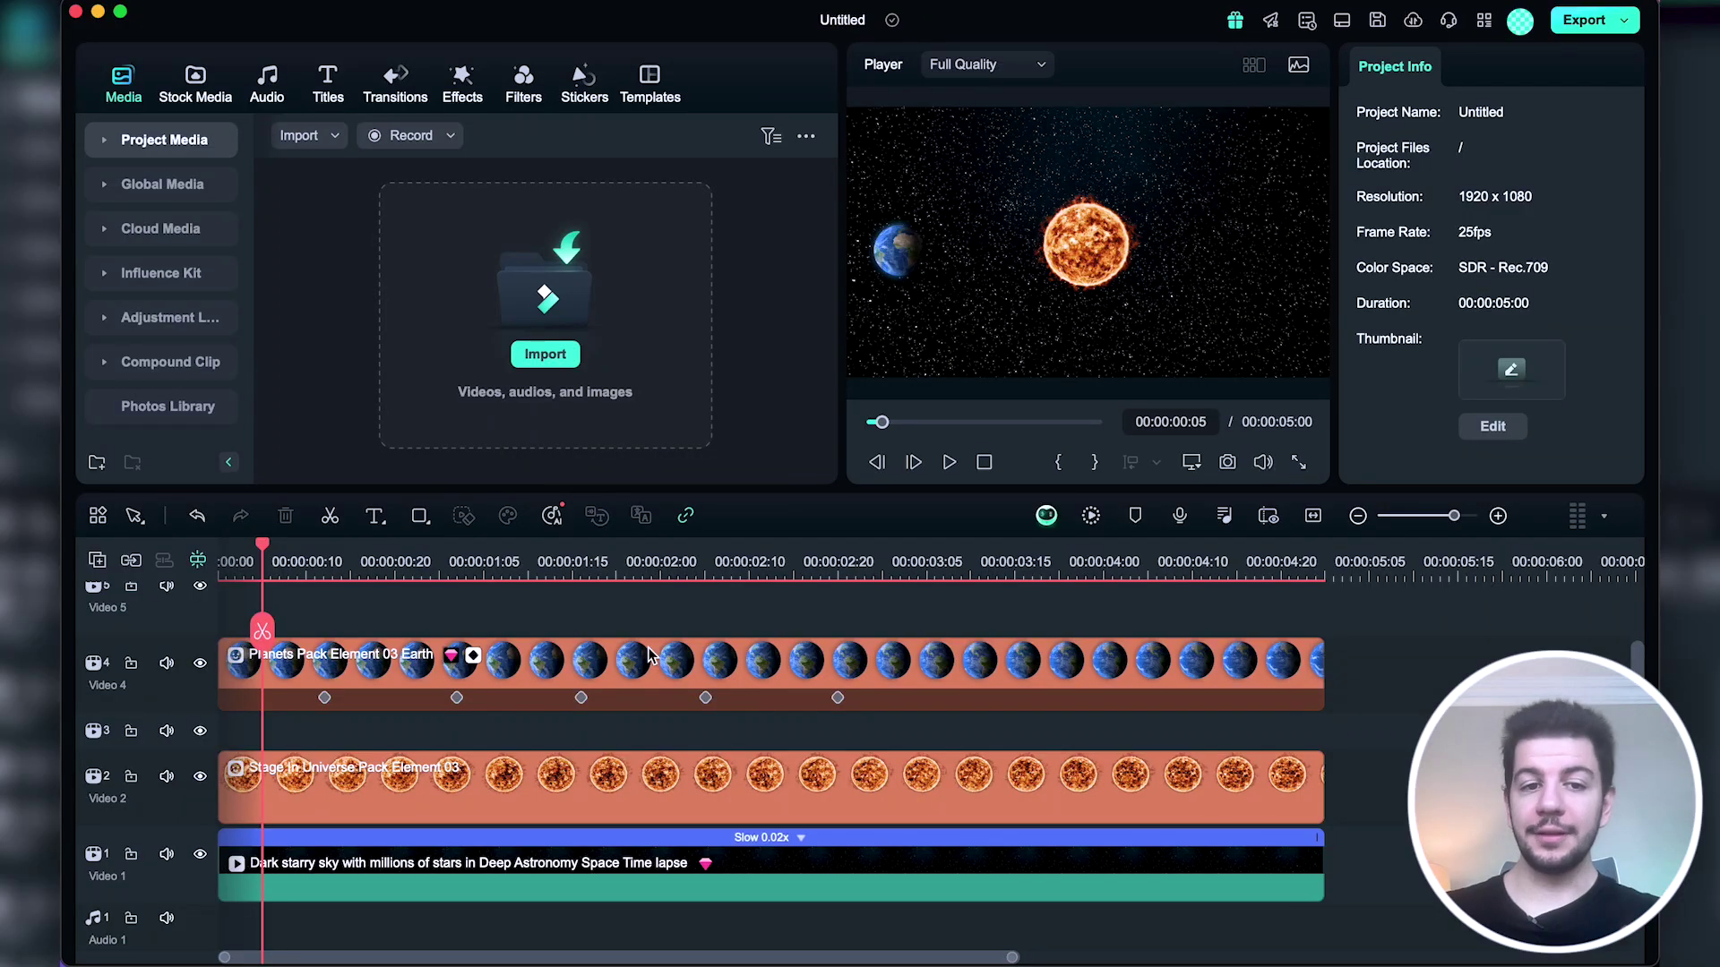
Show and hide the Earth clip's keyframe animation graph, expanding and collapsing its panel.
right_click(648, 654)
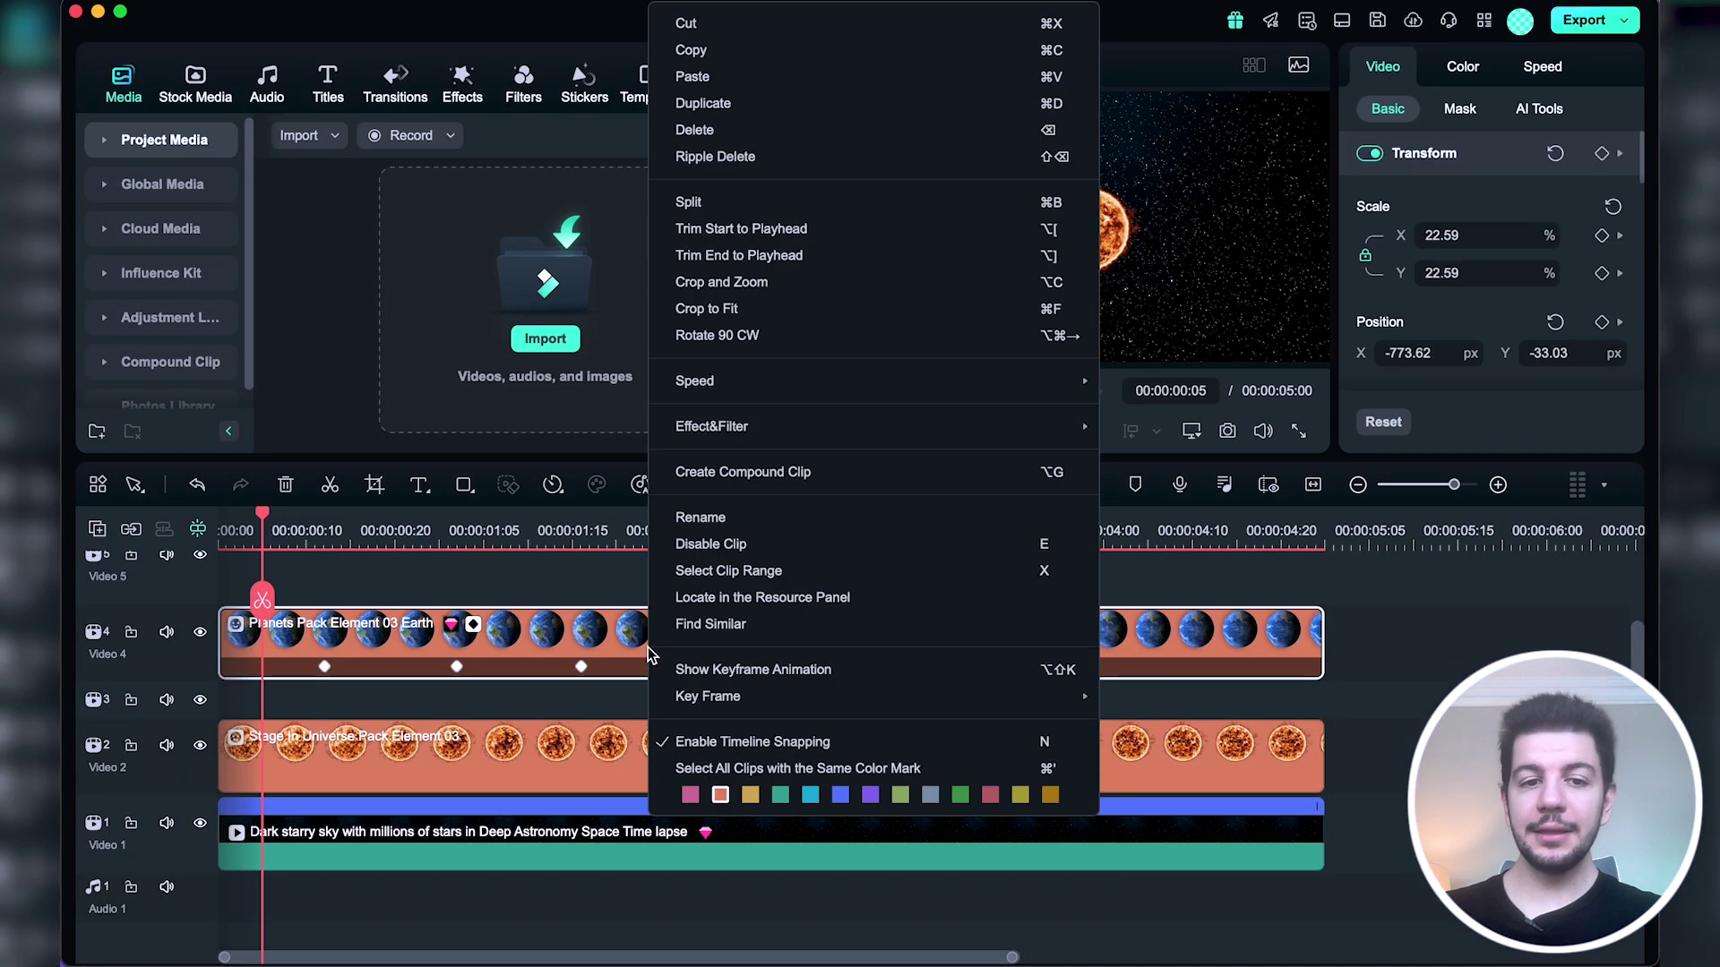
click(765, 665)
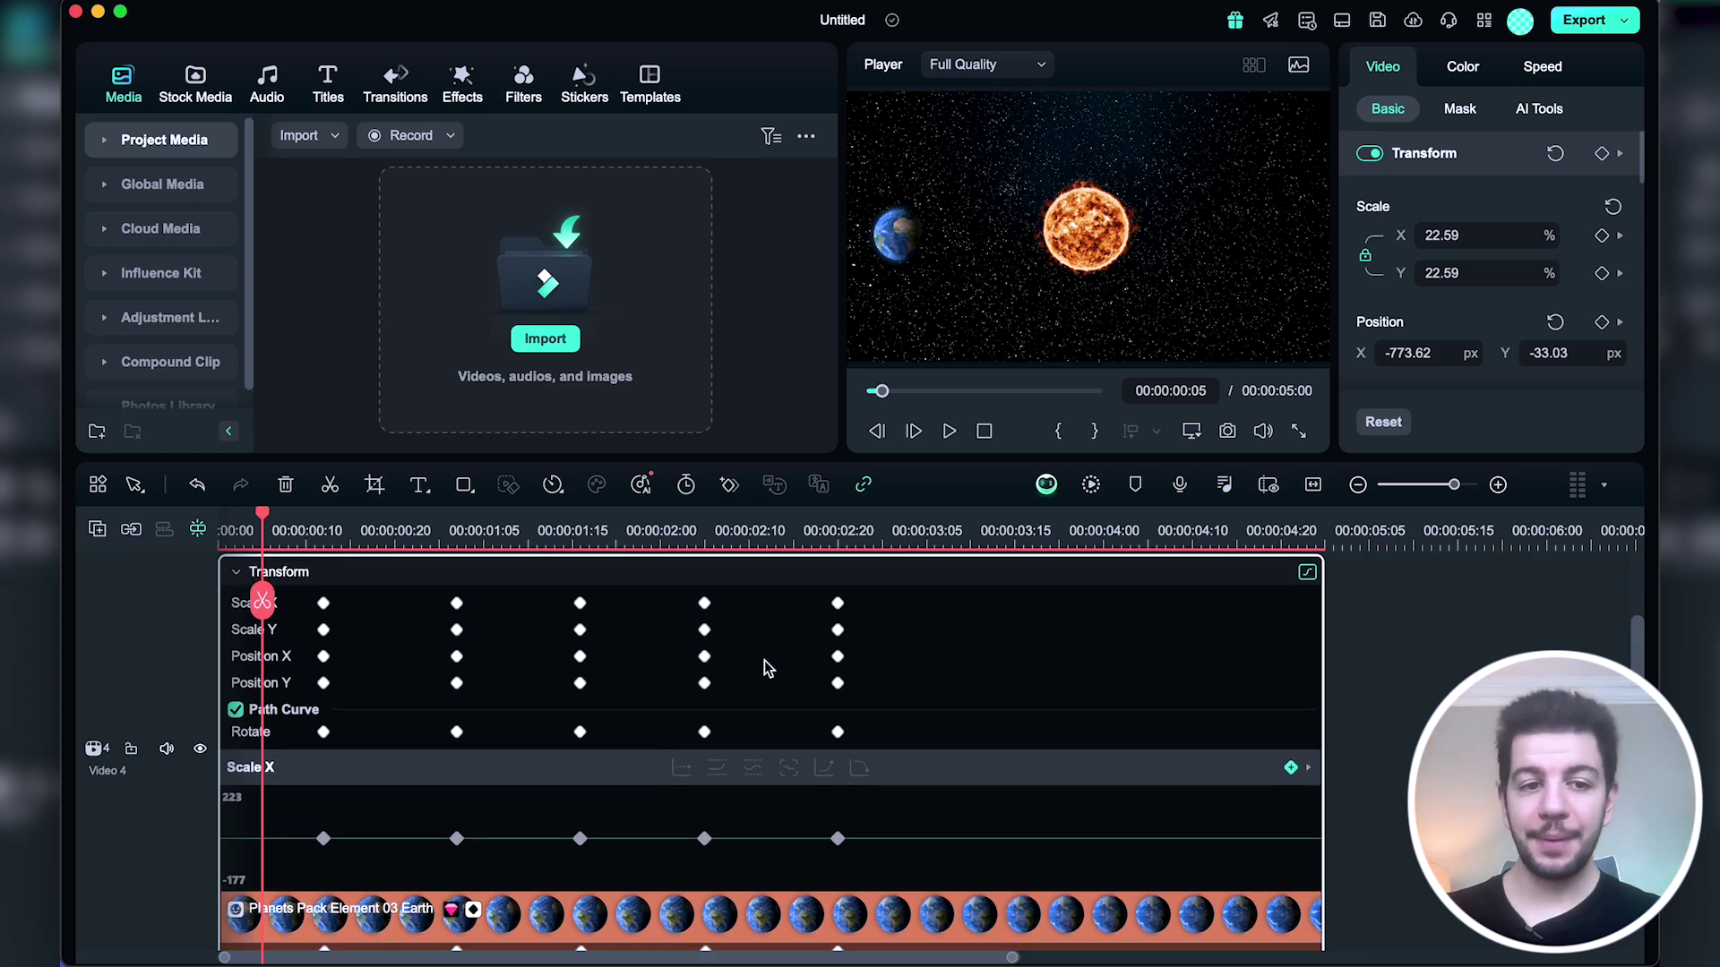
scroll(765, 664, down, 2)
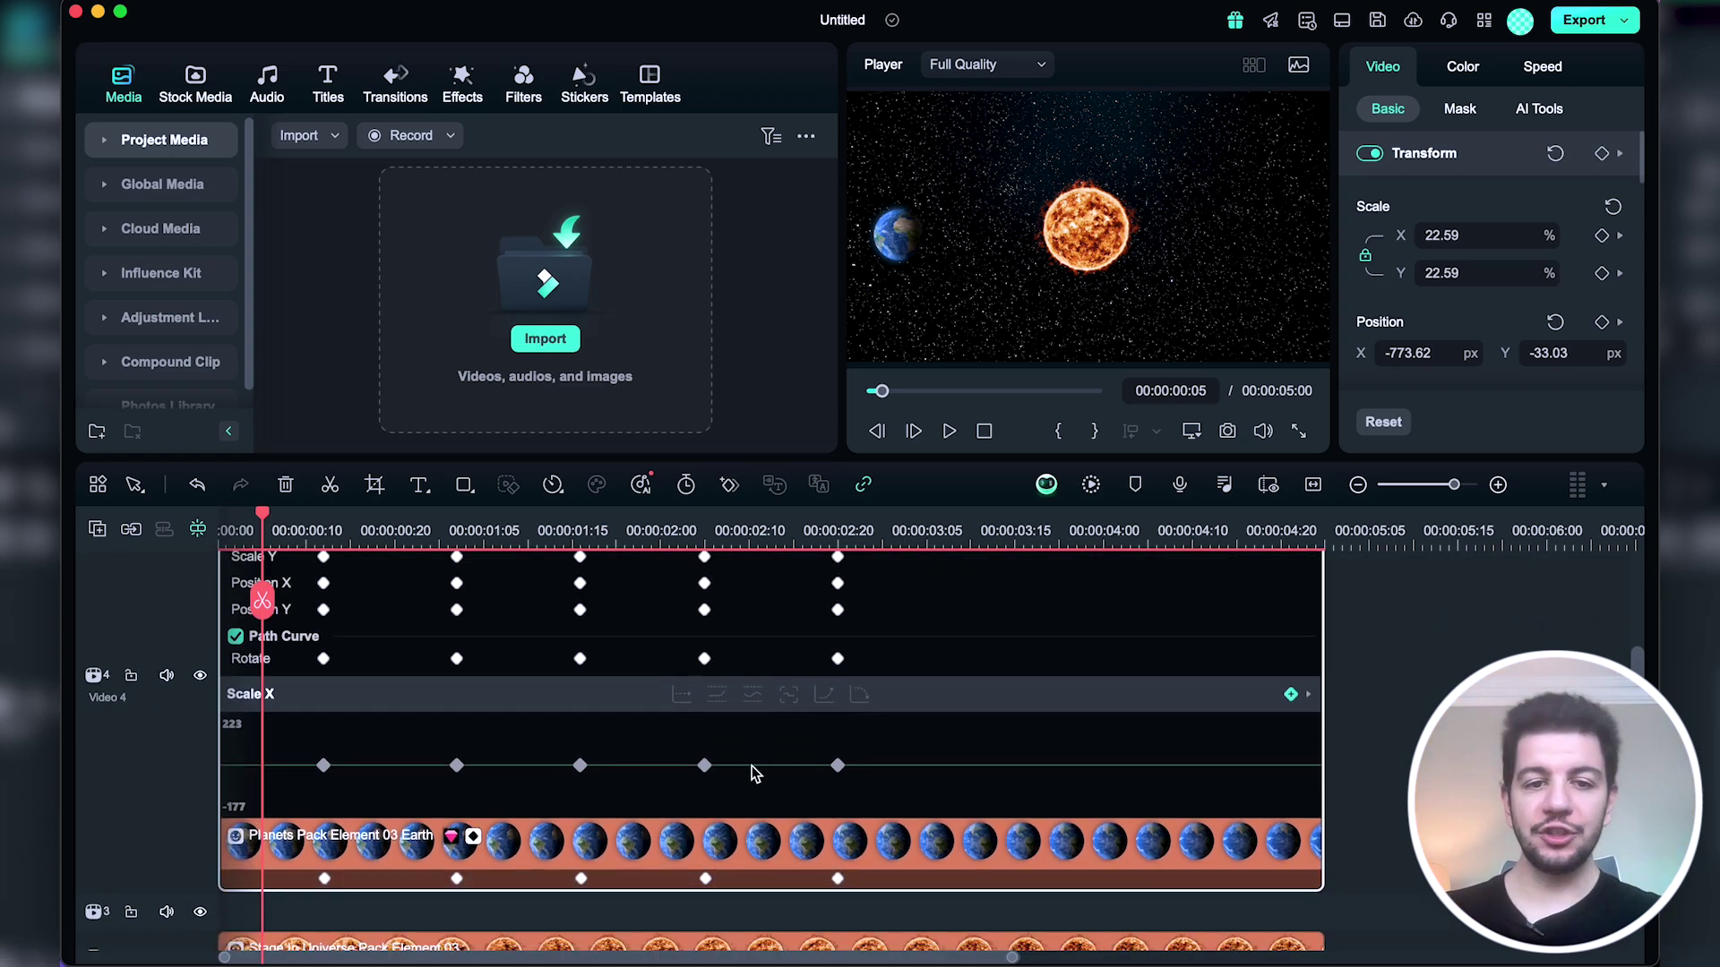
right_click(766, 842)
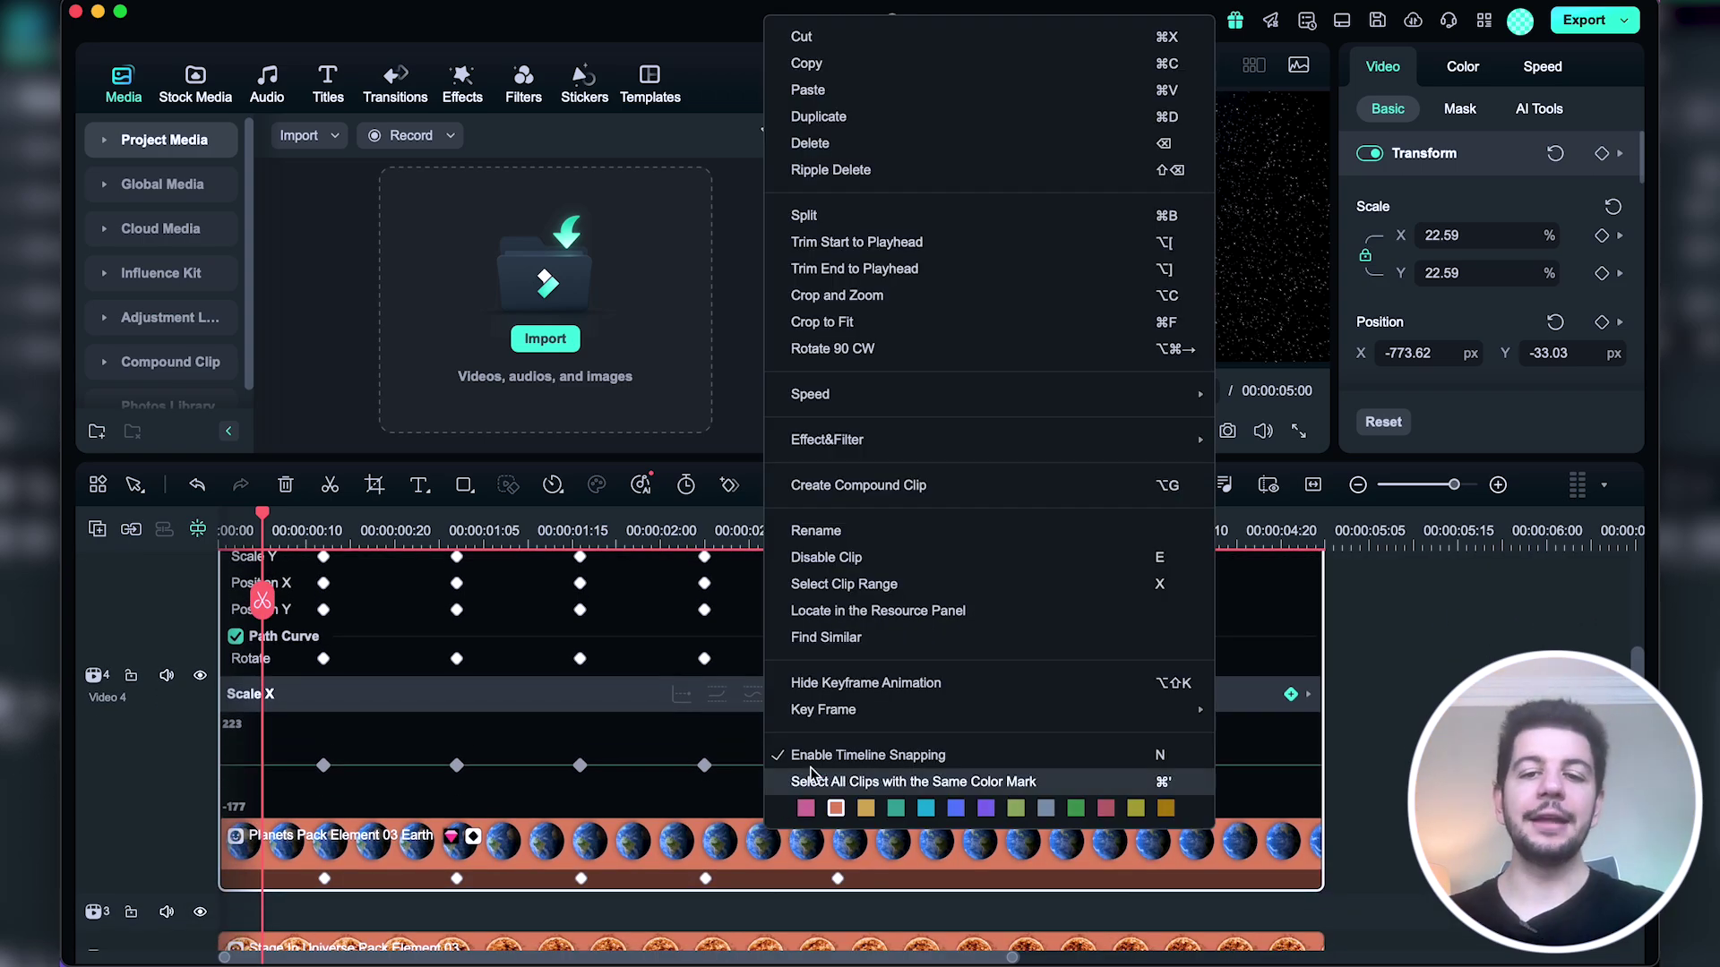
click(867, 684)
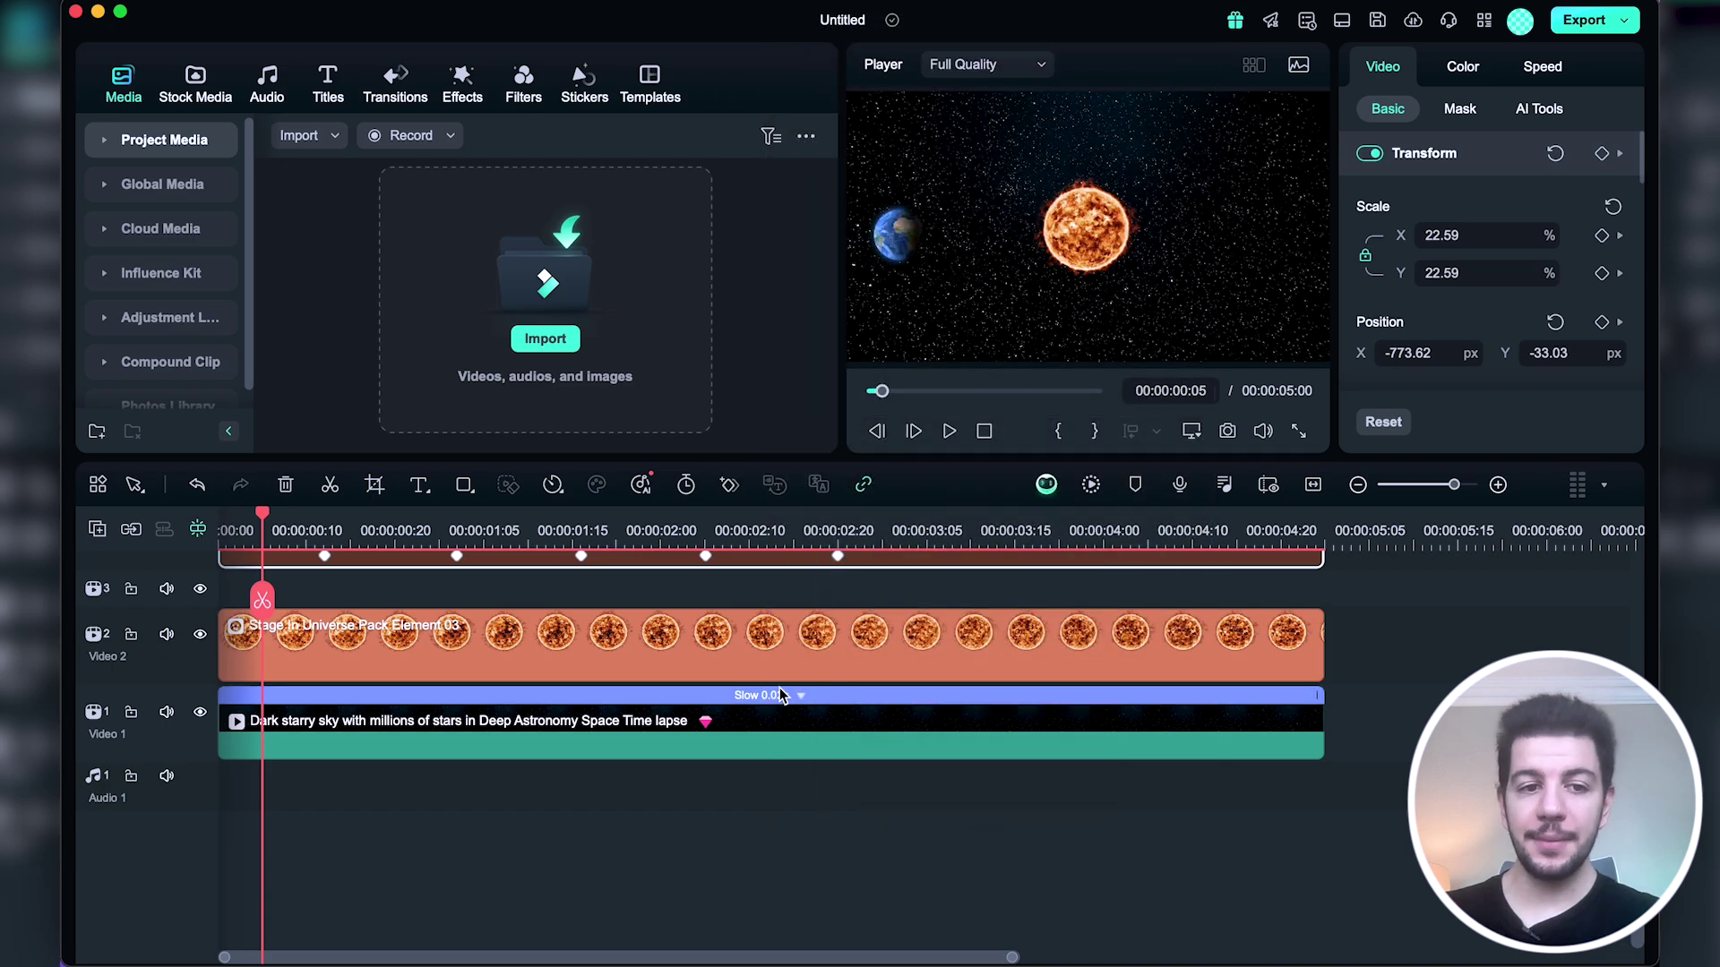
scroll(780, 688, up, 2)
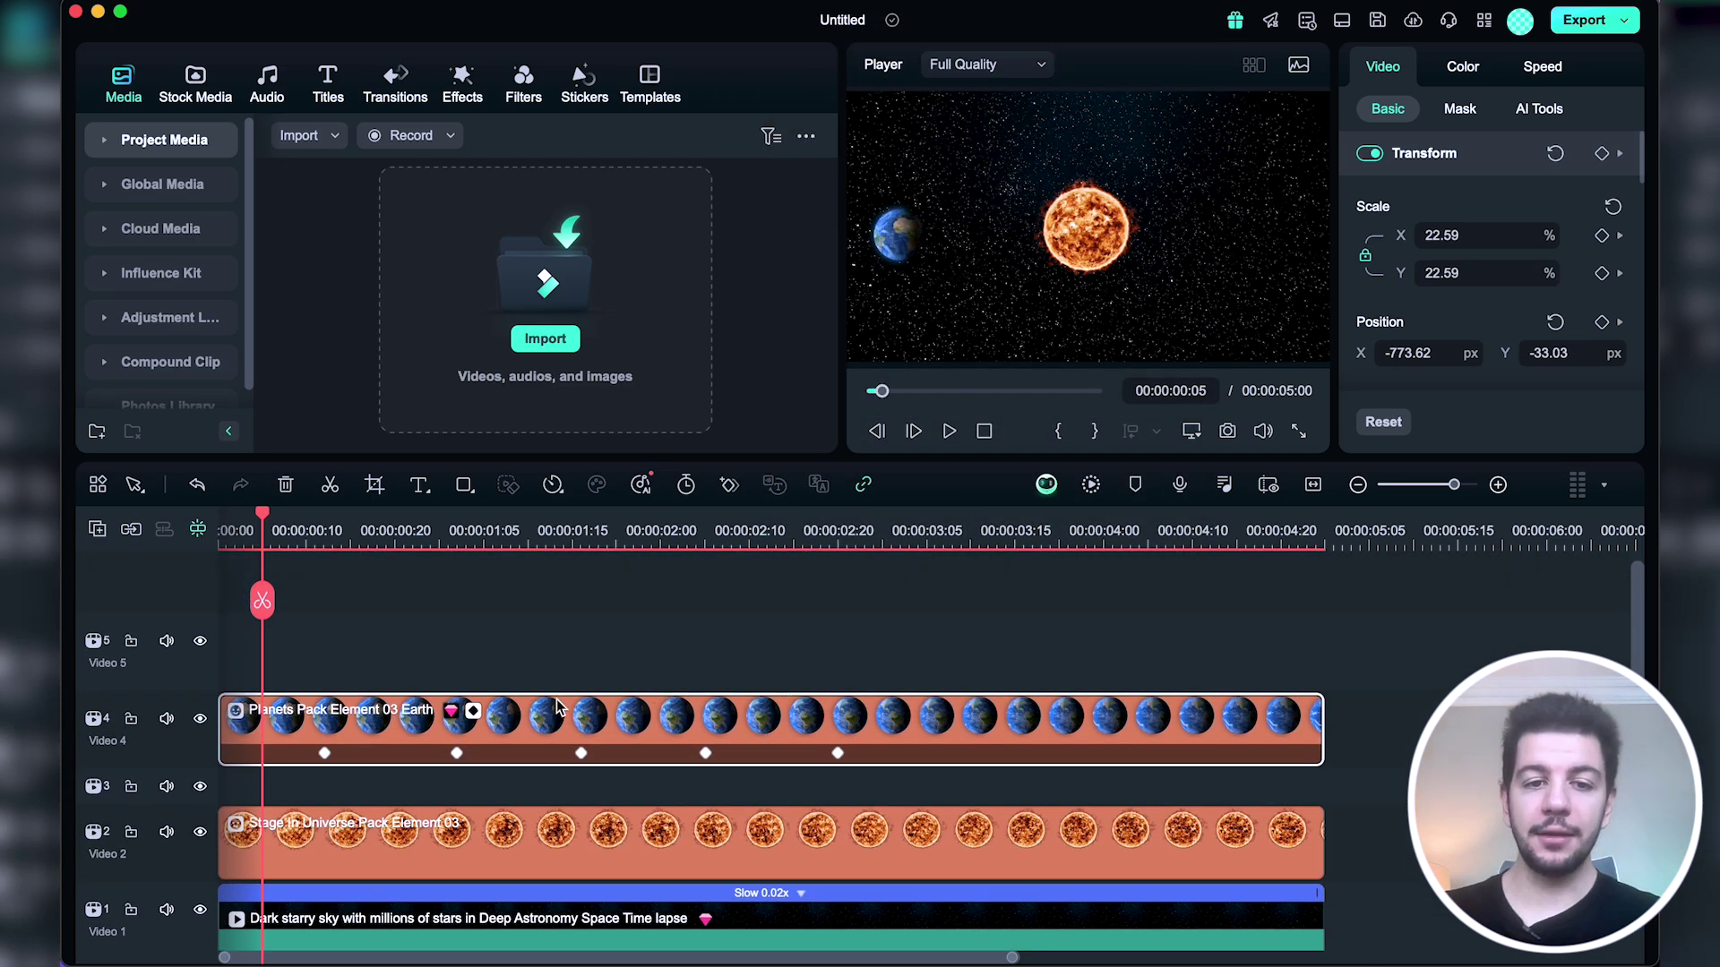
click(473, 713)
scroll(503, 779, down, 2)
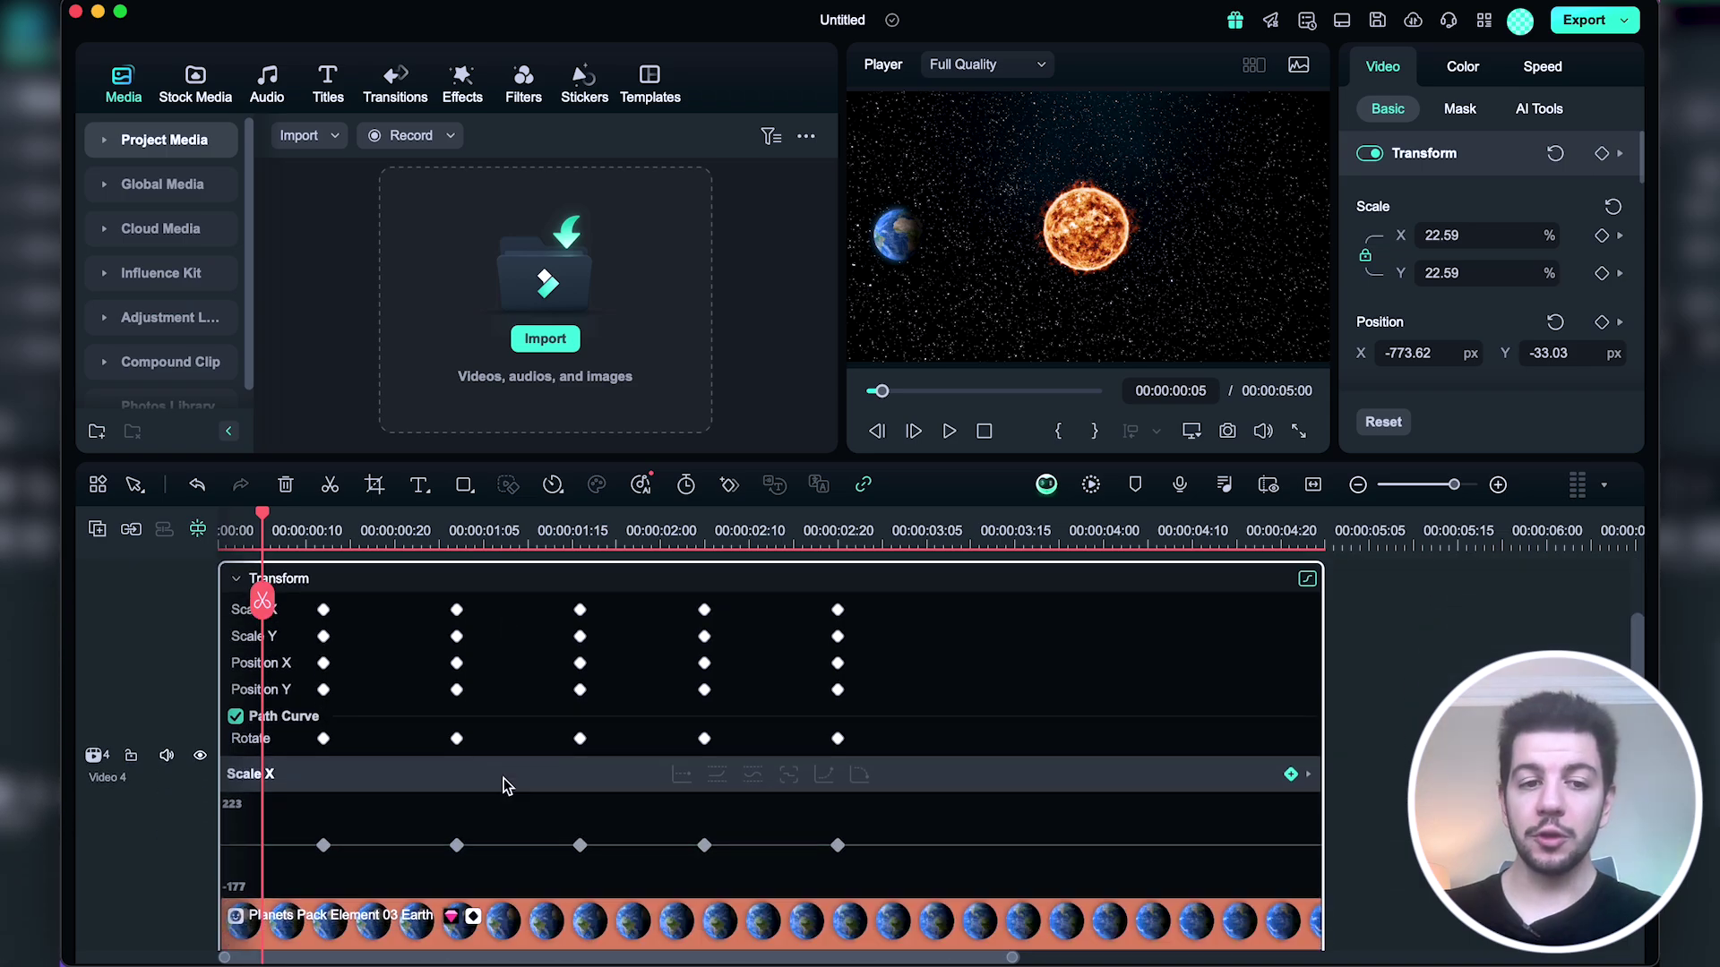
click(473, 889)
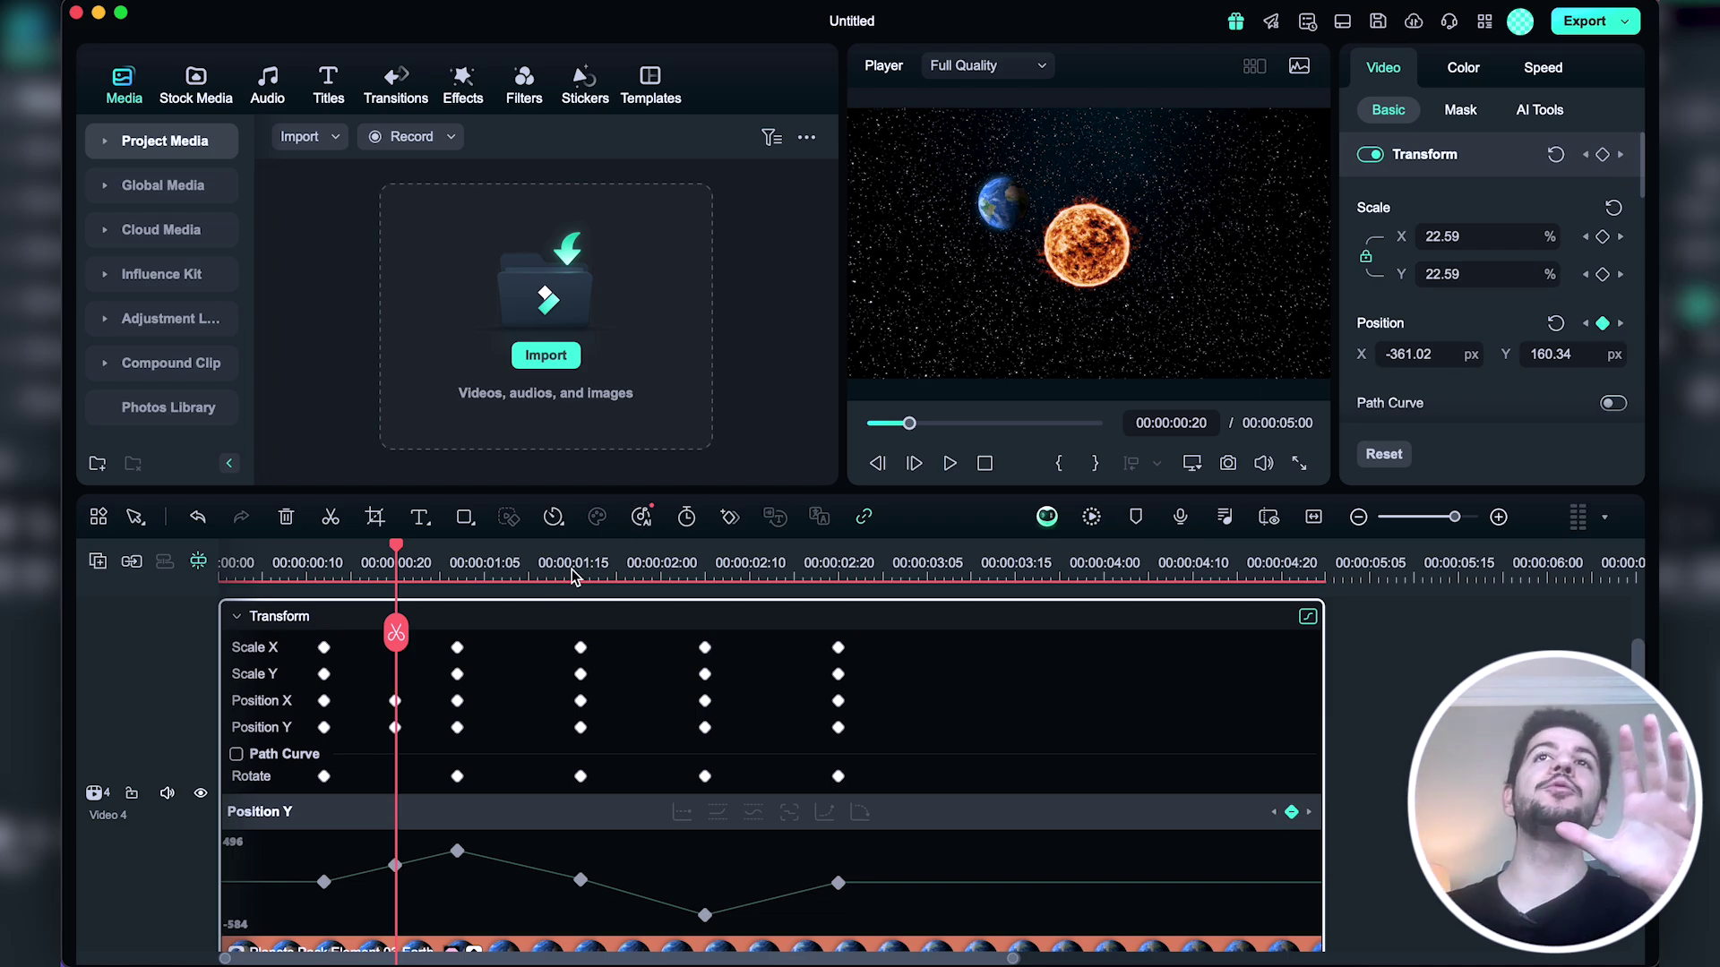
At 01:10, raise the Position Y keyframe to 198.91, play back, and select Earth to see its path.
click(529, 565)
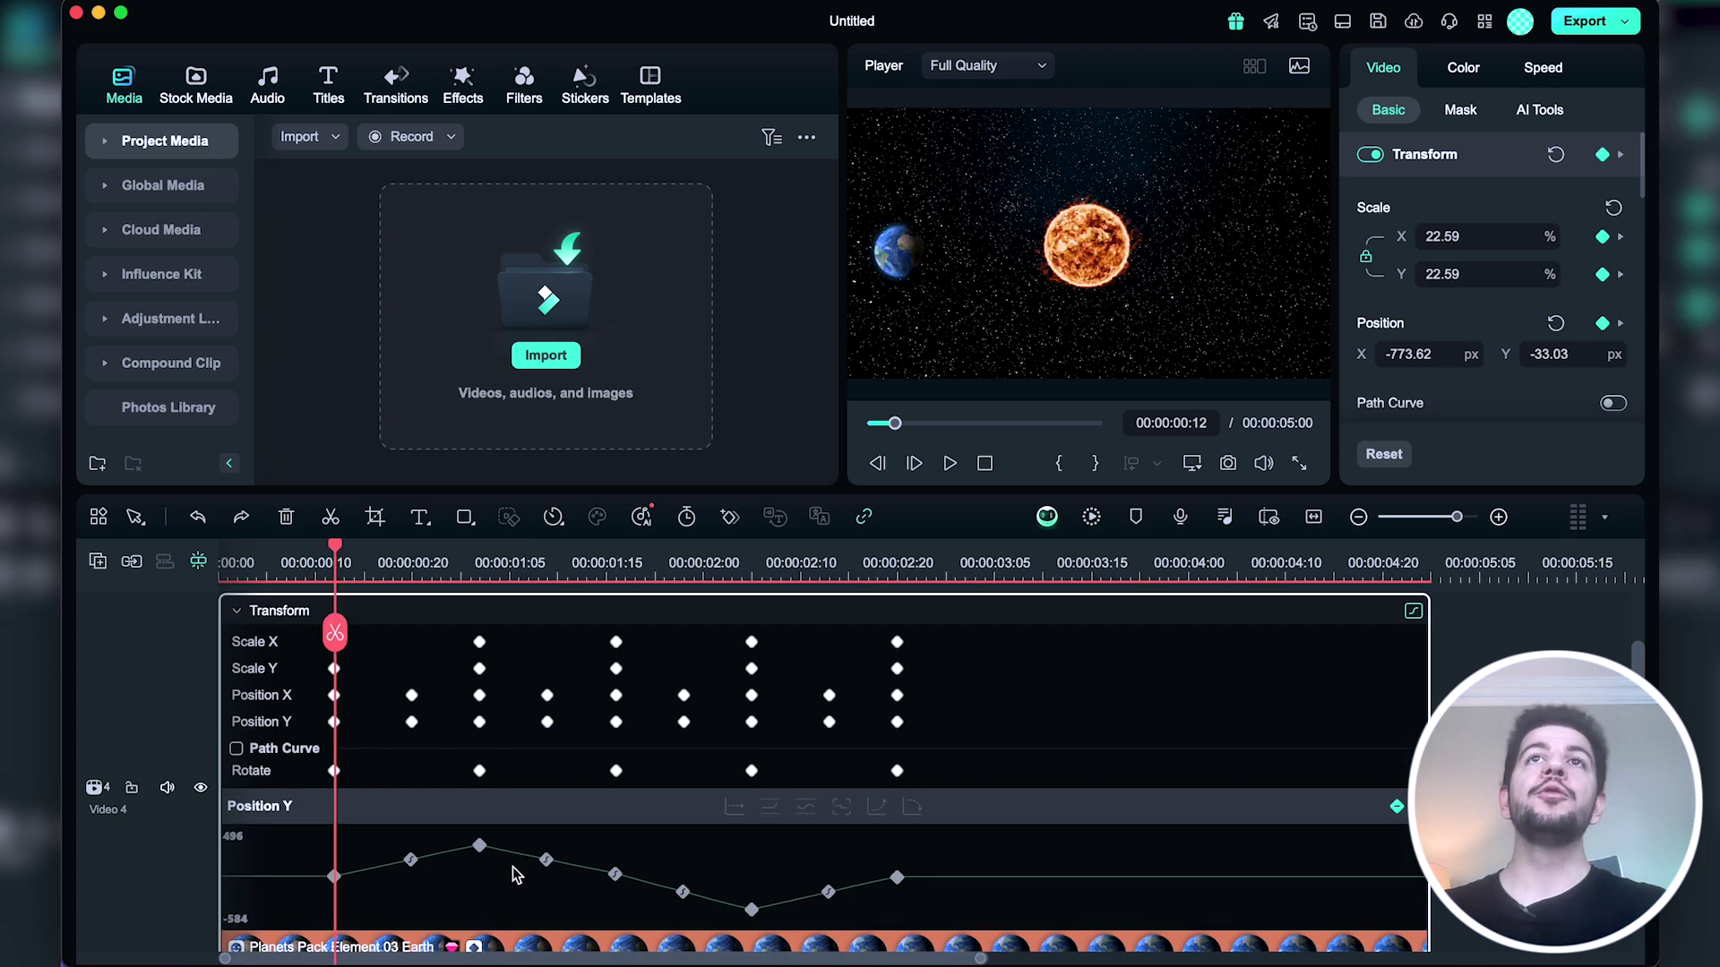
click(412, 861)
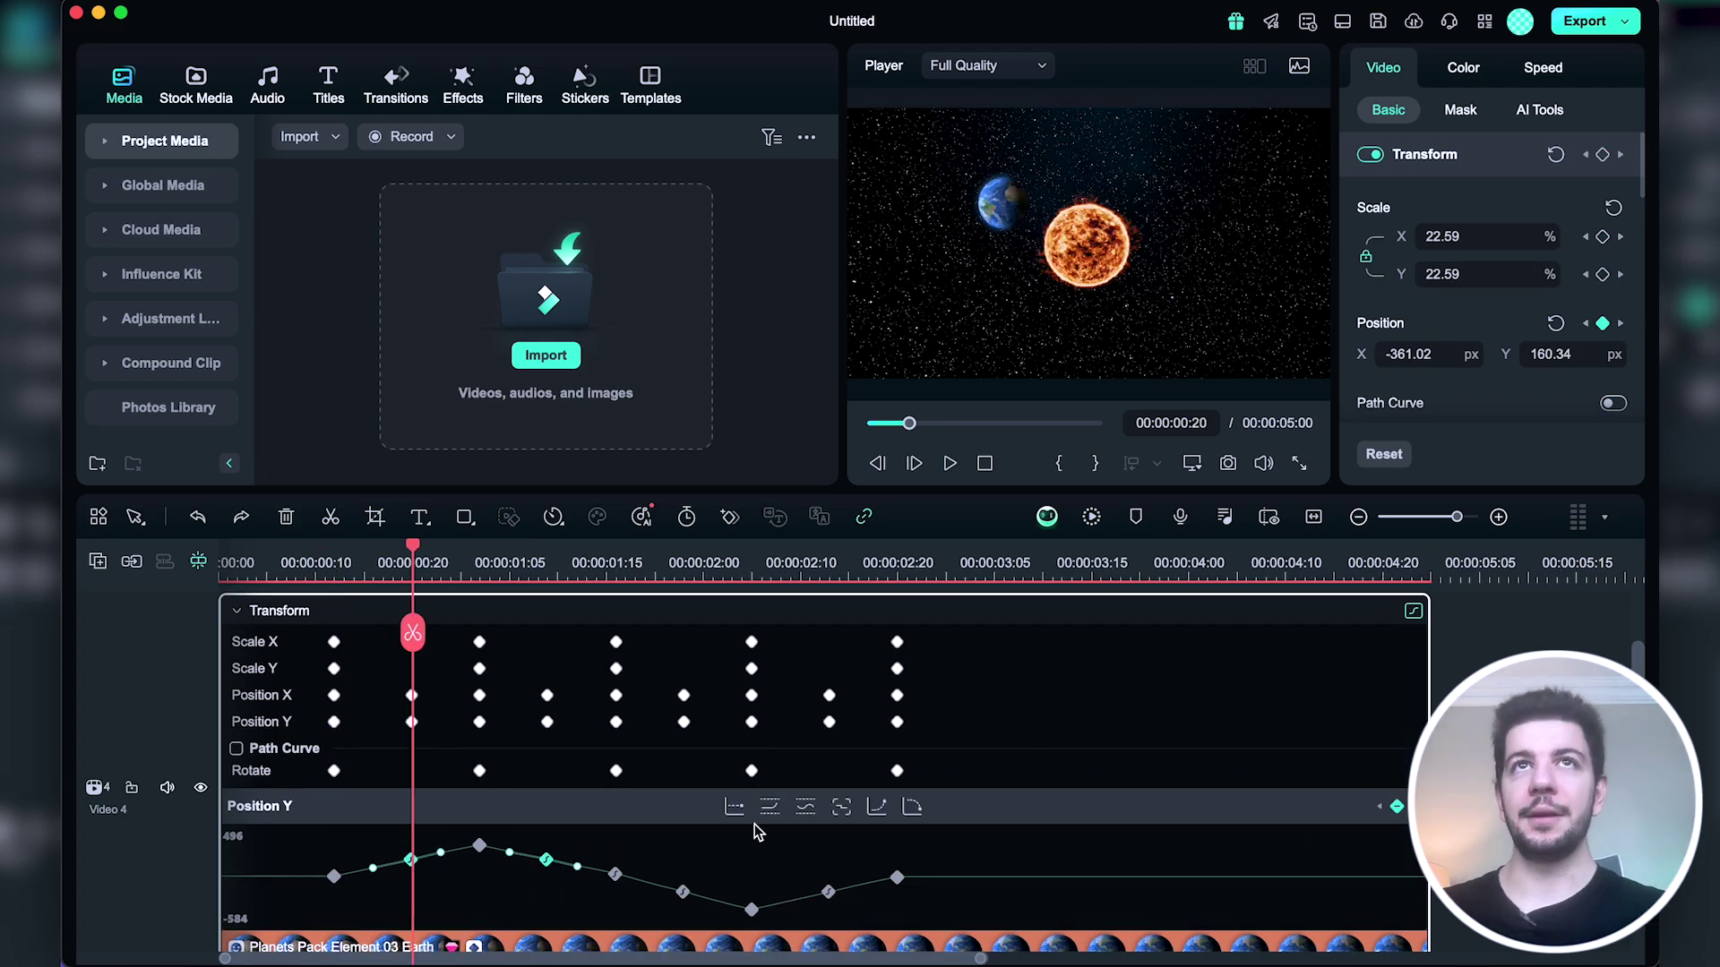
key(super)
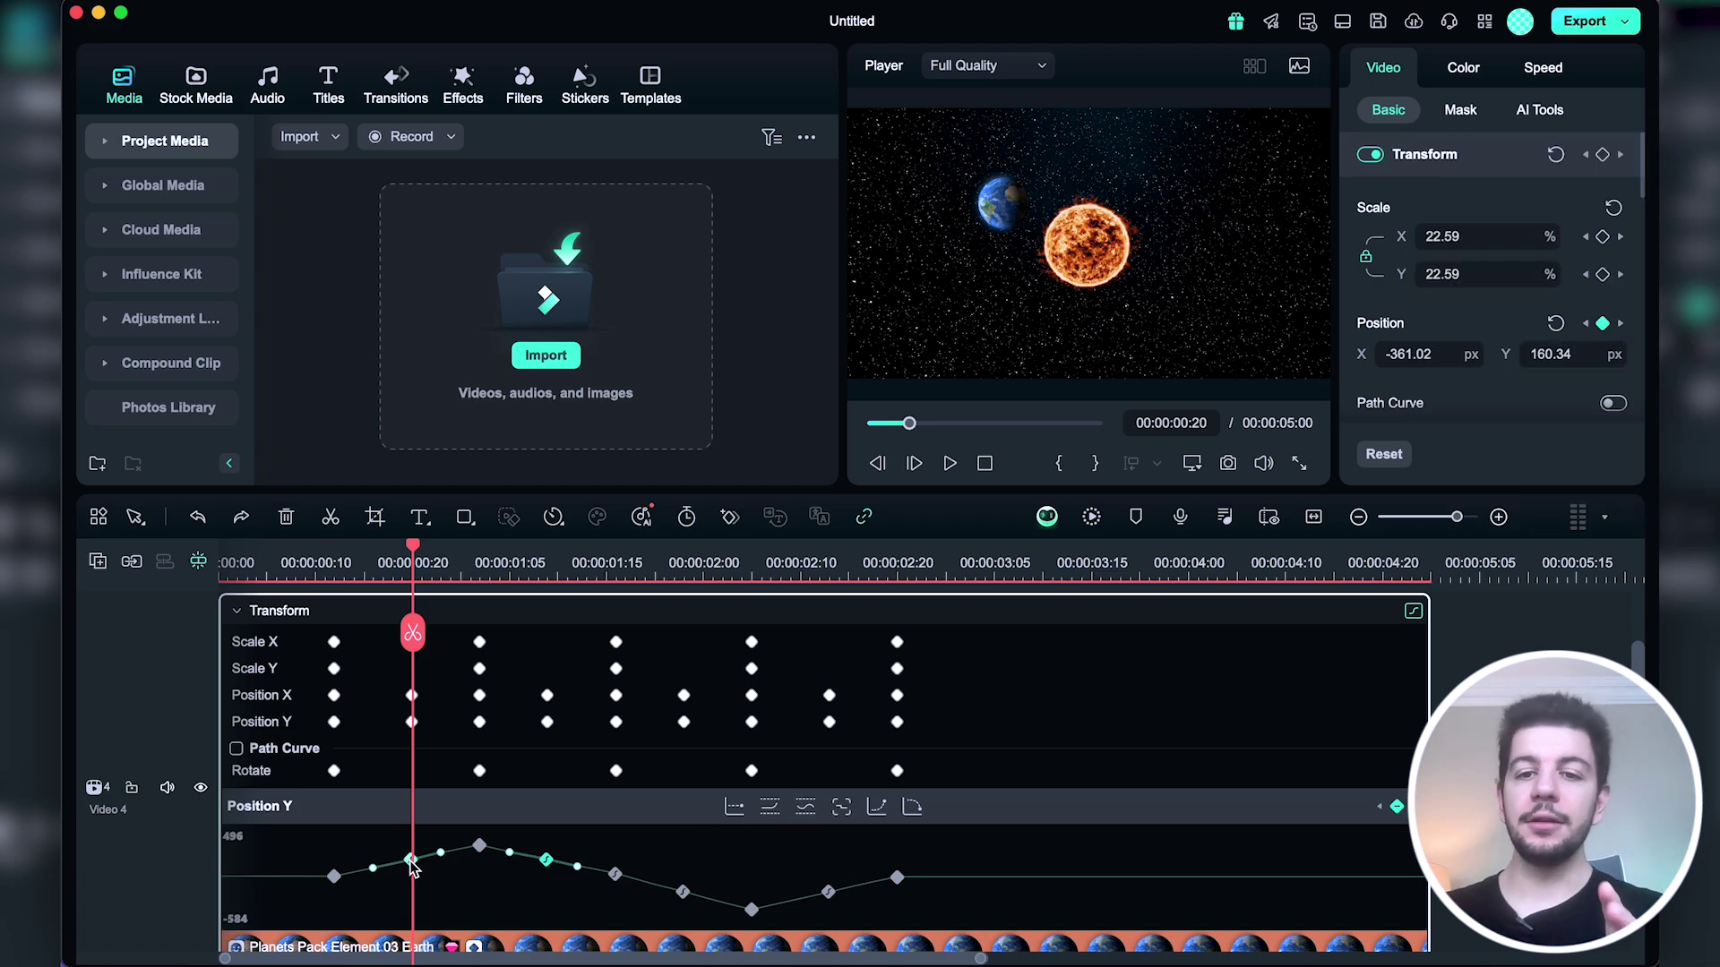
drag(410, 862, 411, 858)
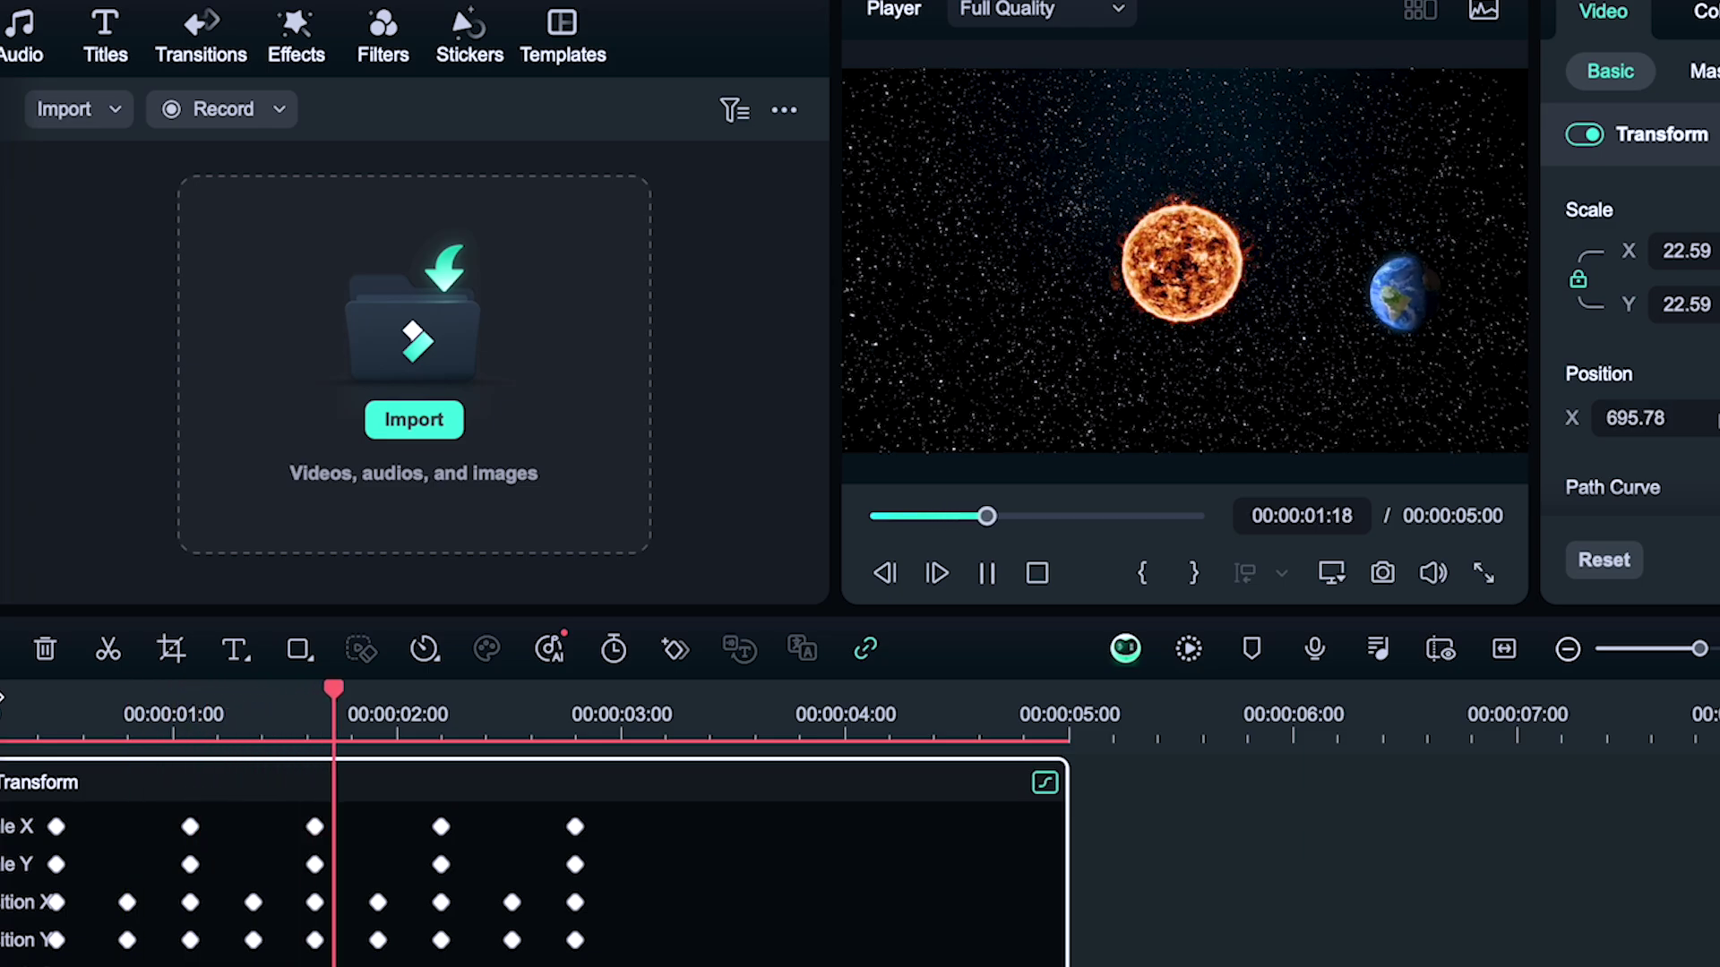
key(space)
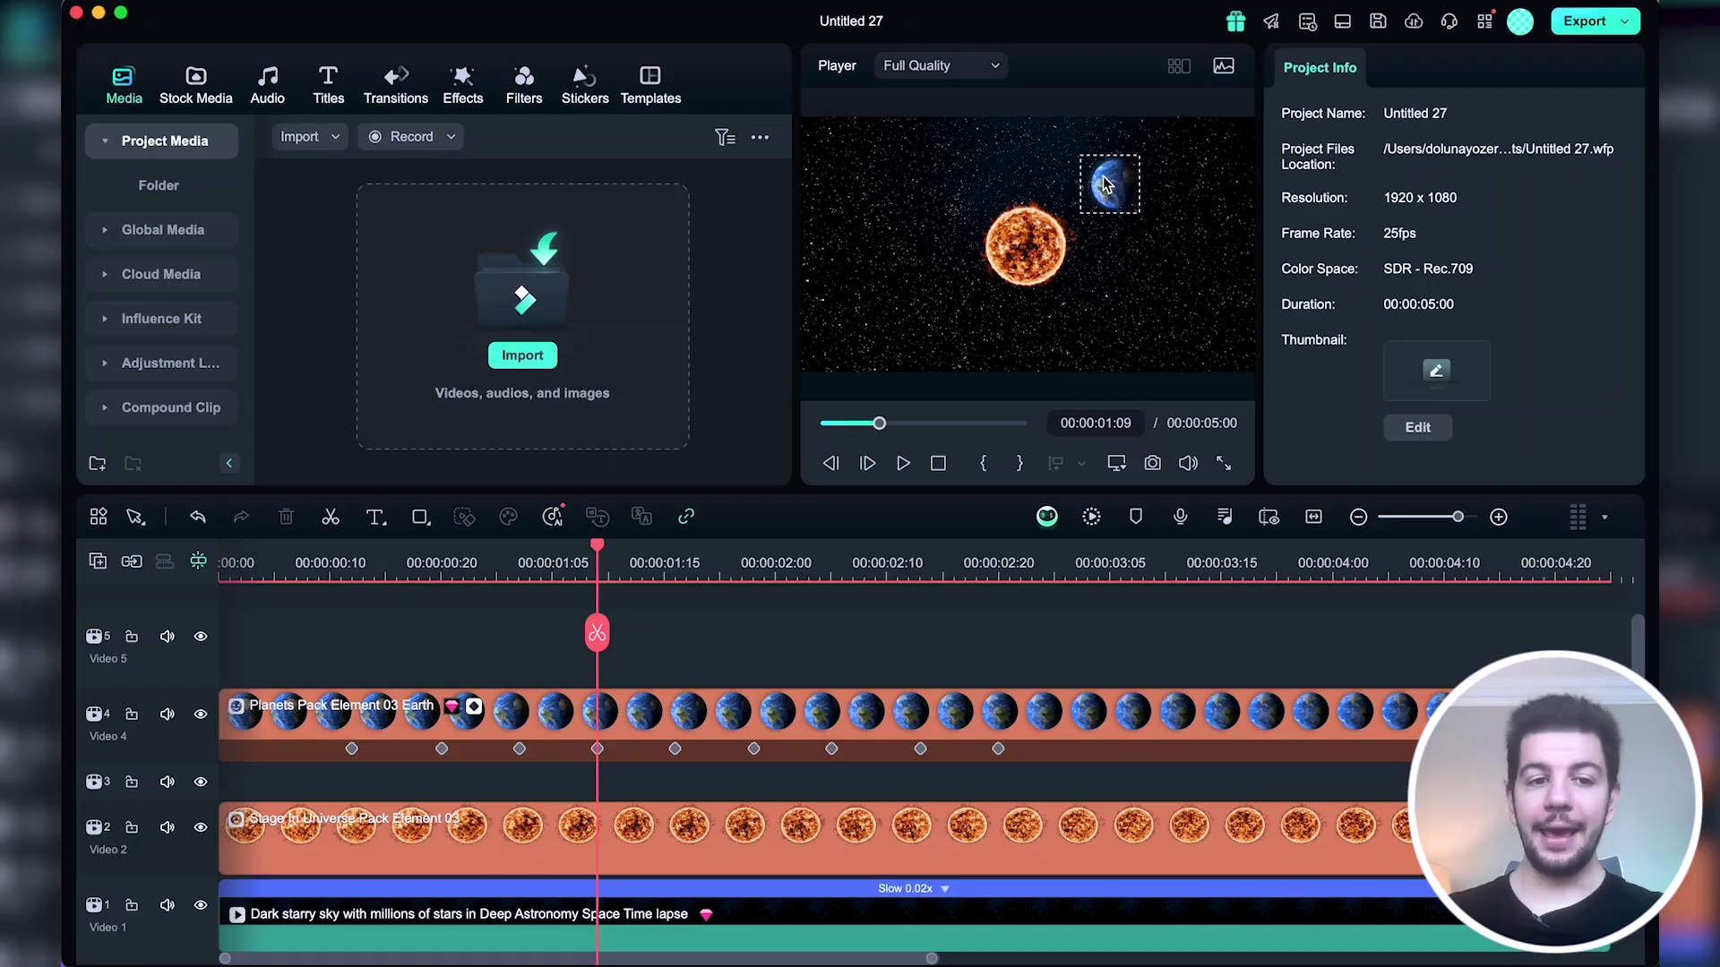
click(1104, 183)
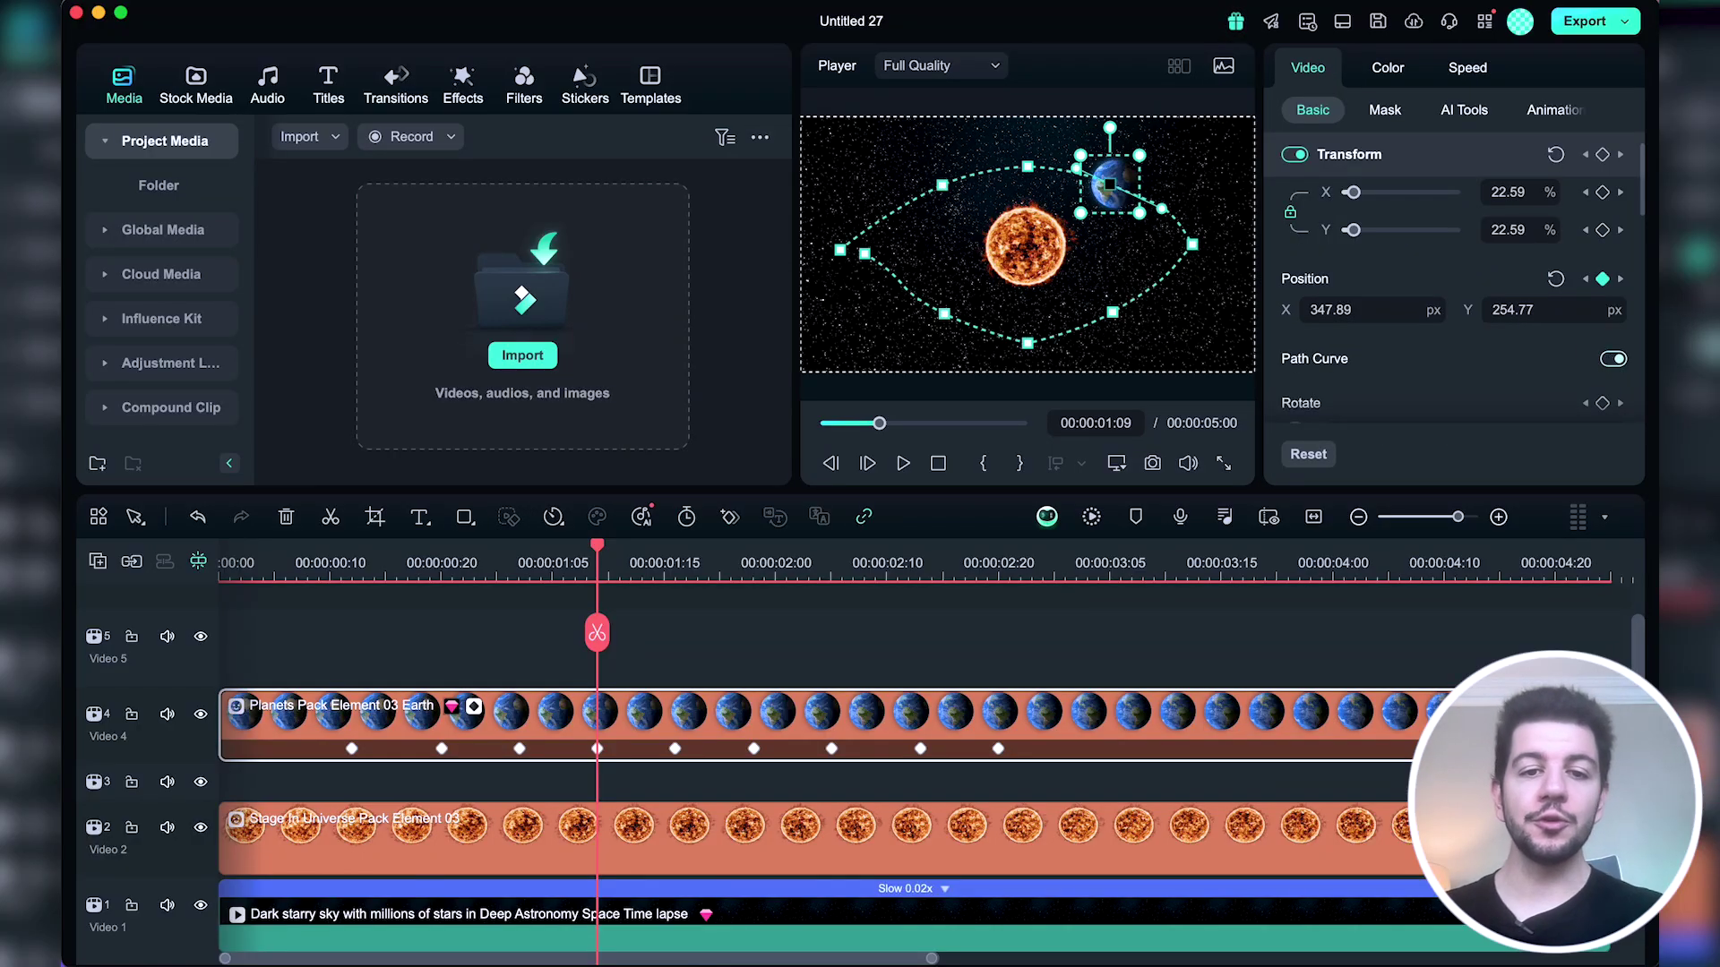
Change the Earth's path keyframe below-left of the sun to Continuous Curve.
click(864, 254)
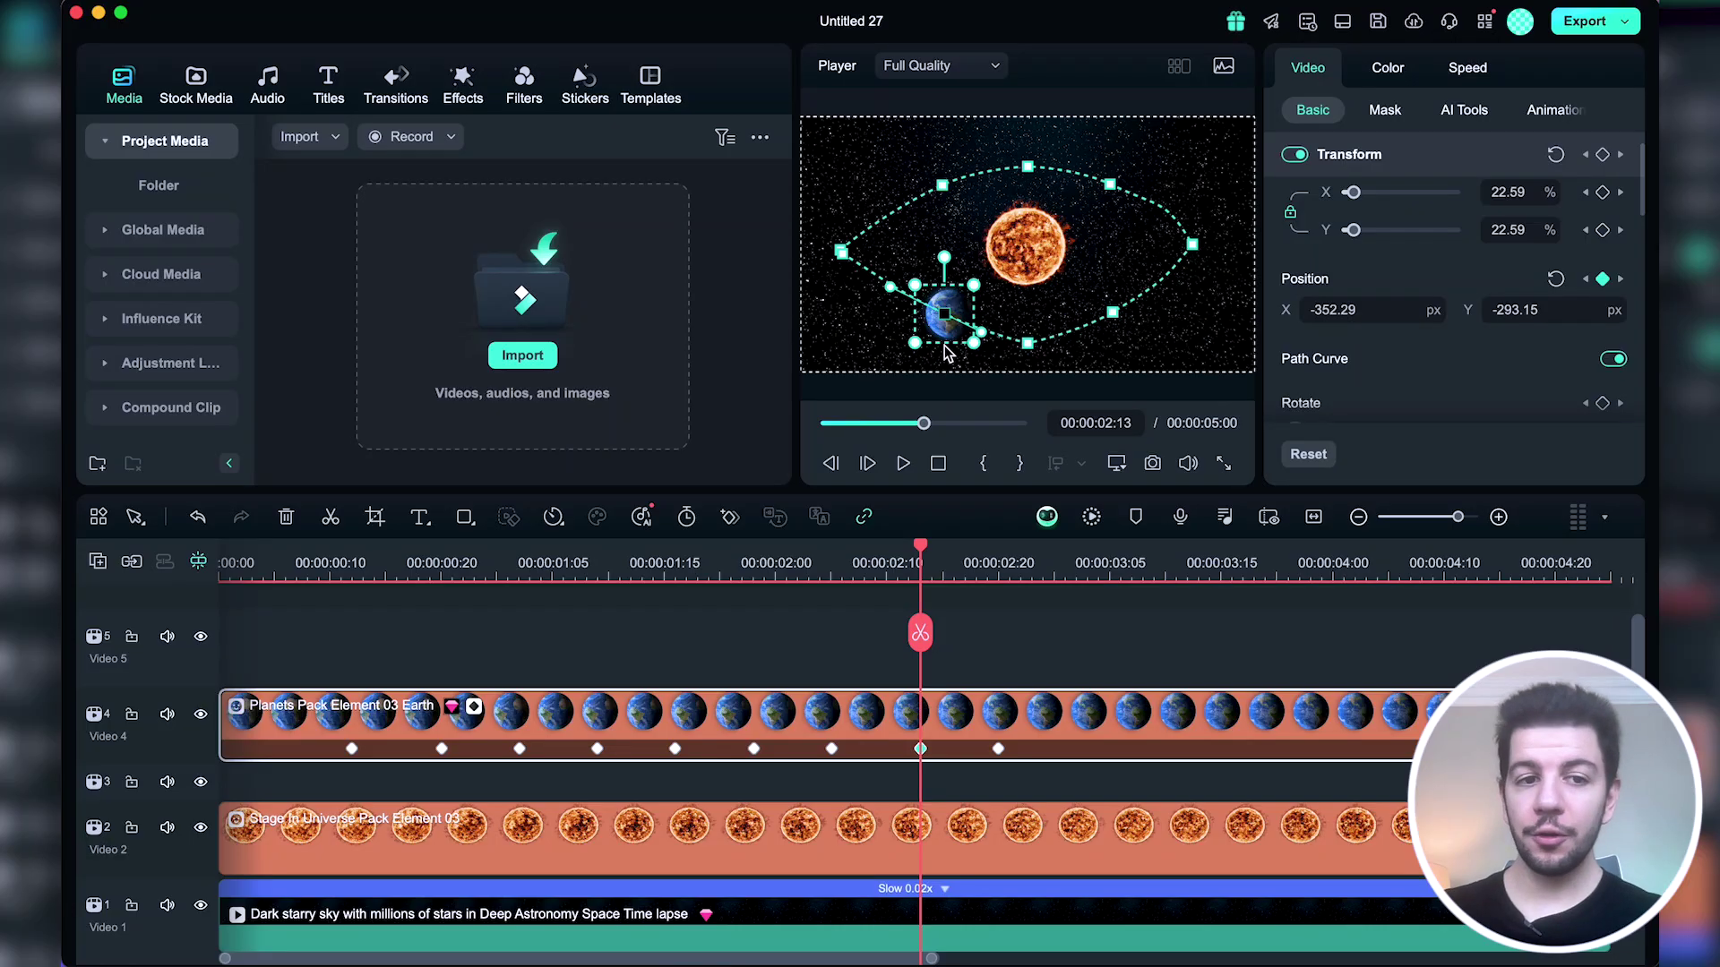
right_click(1030, 345)
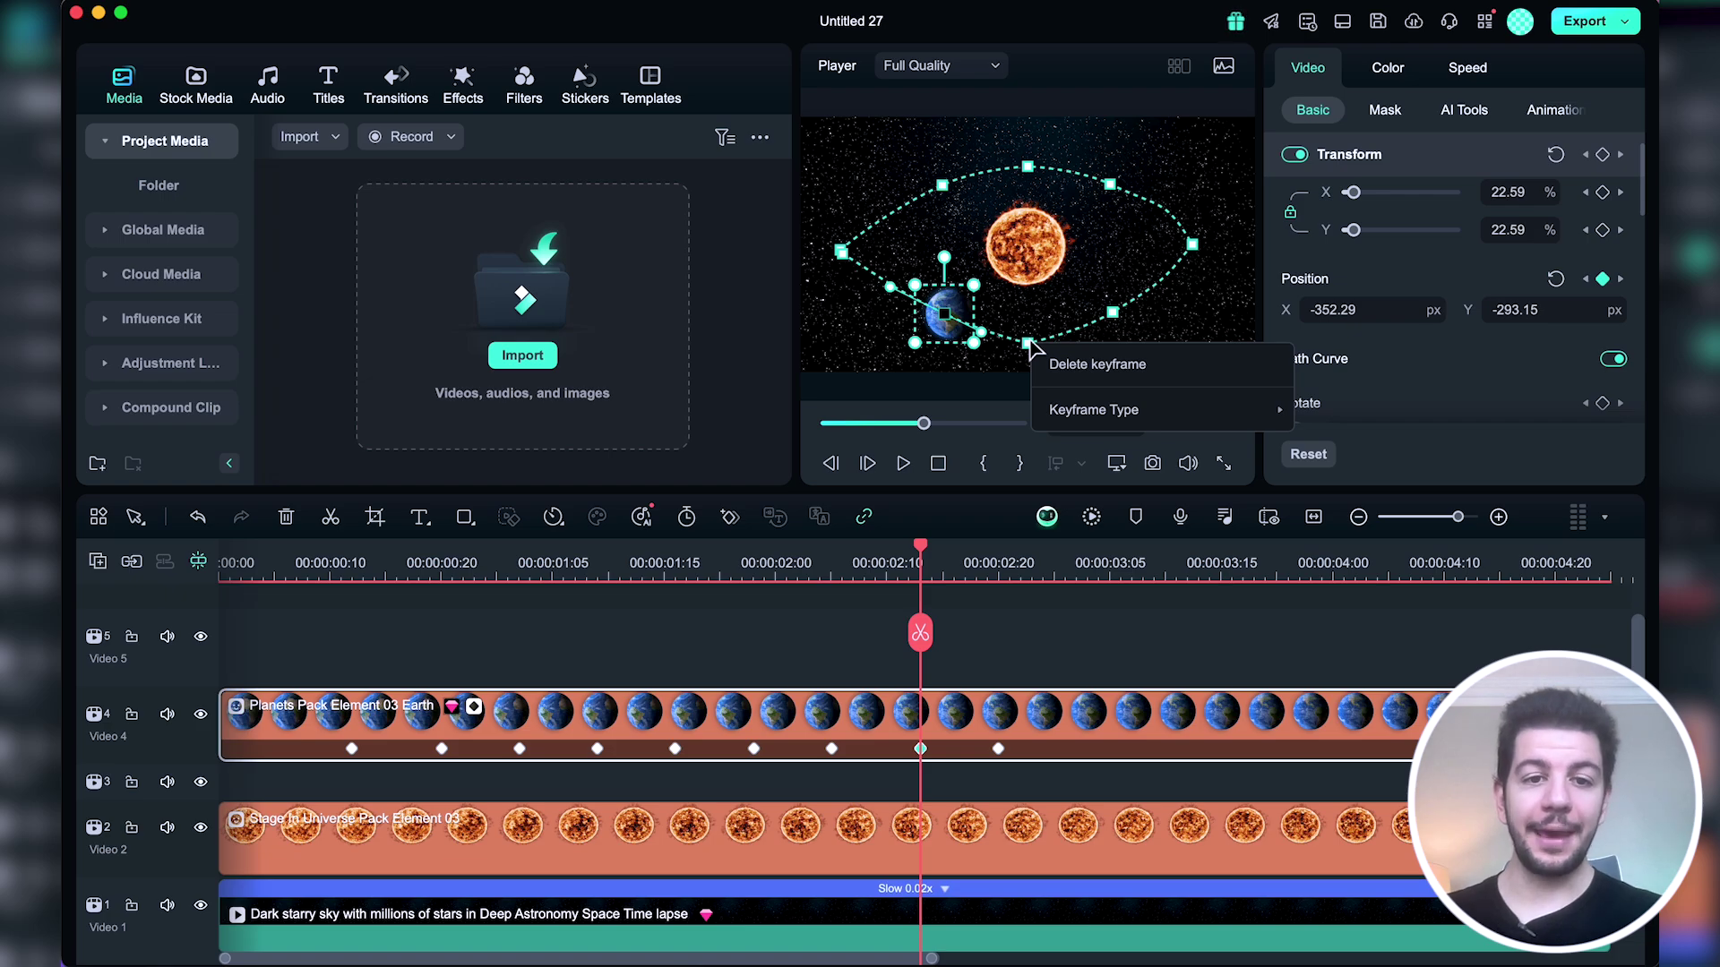
mouse_move(1093, 413)
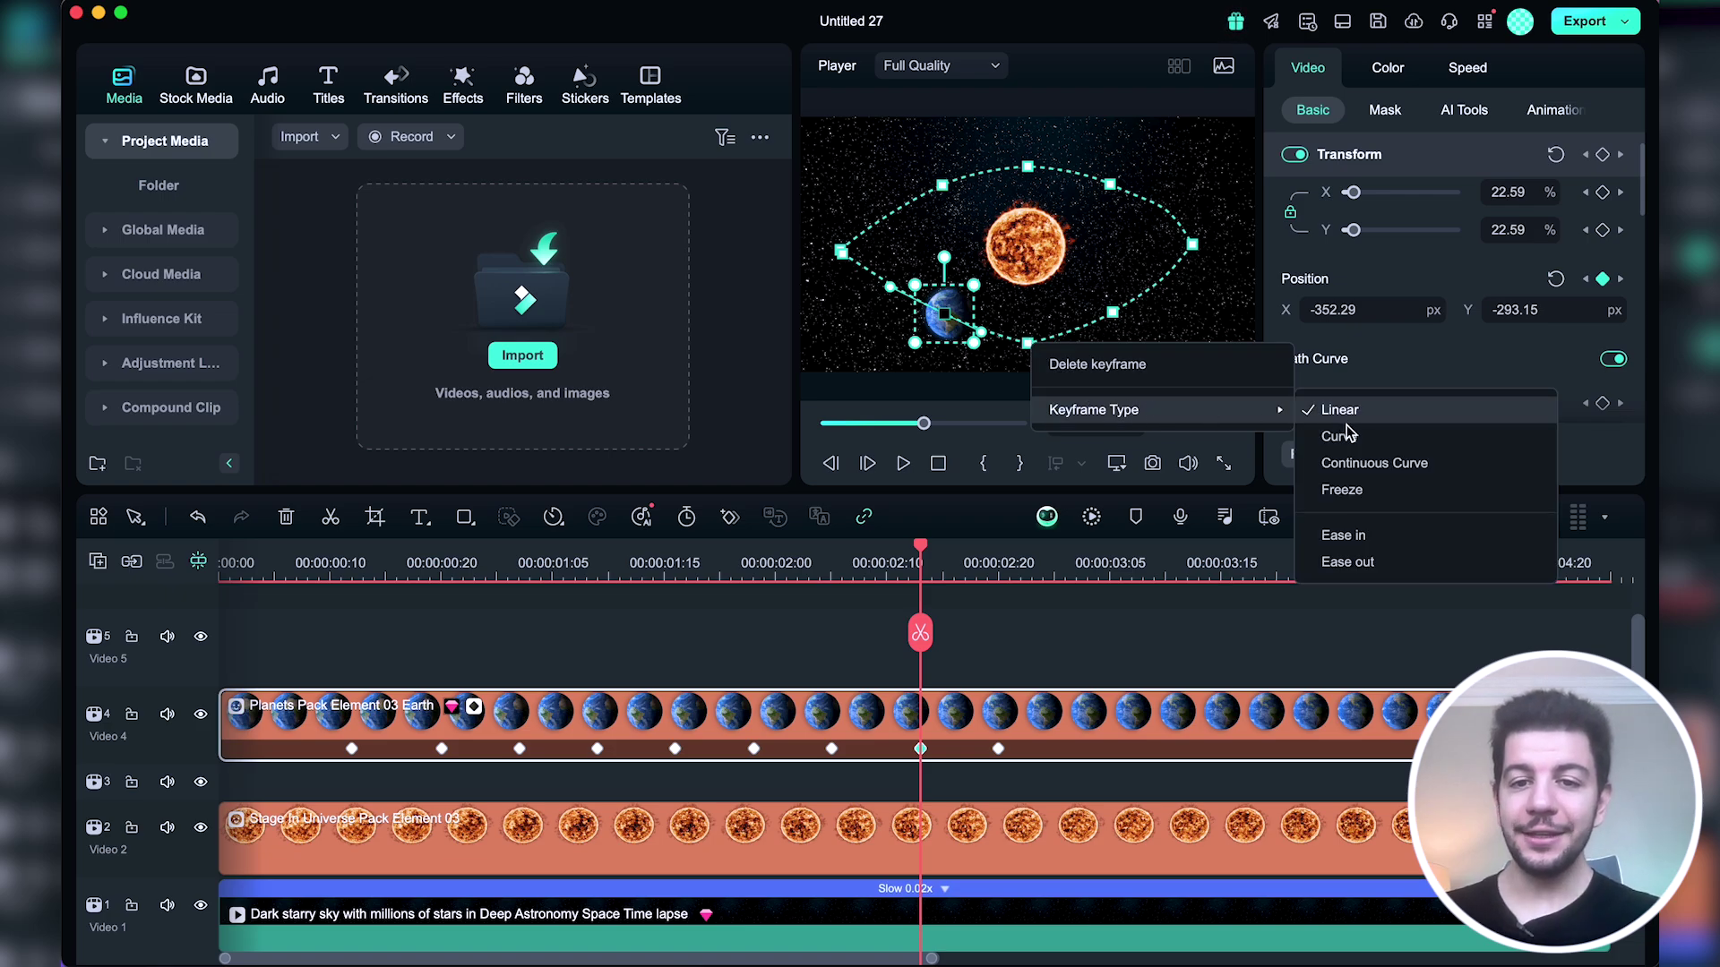
click(1370, 463)
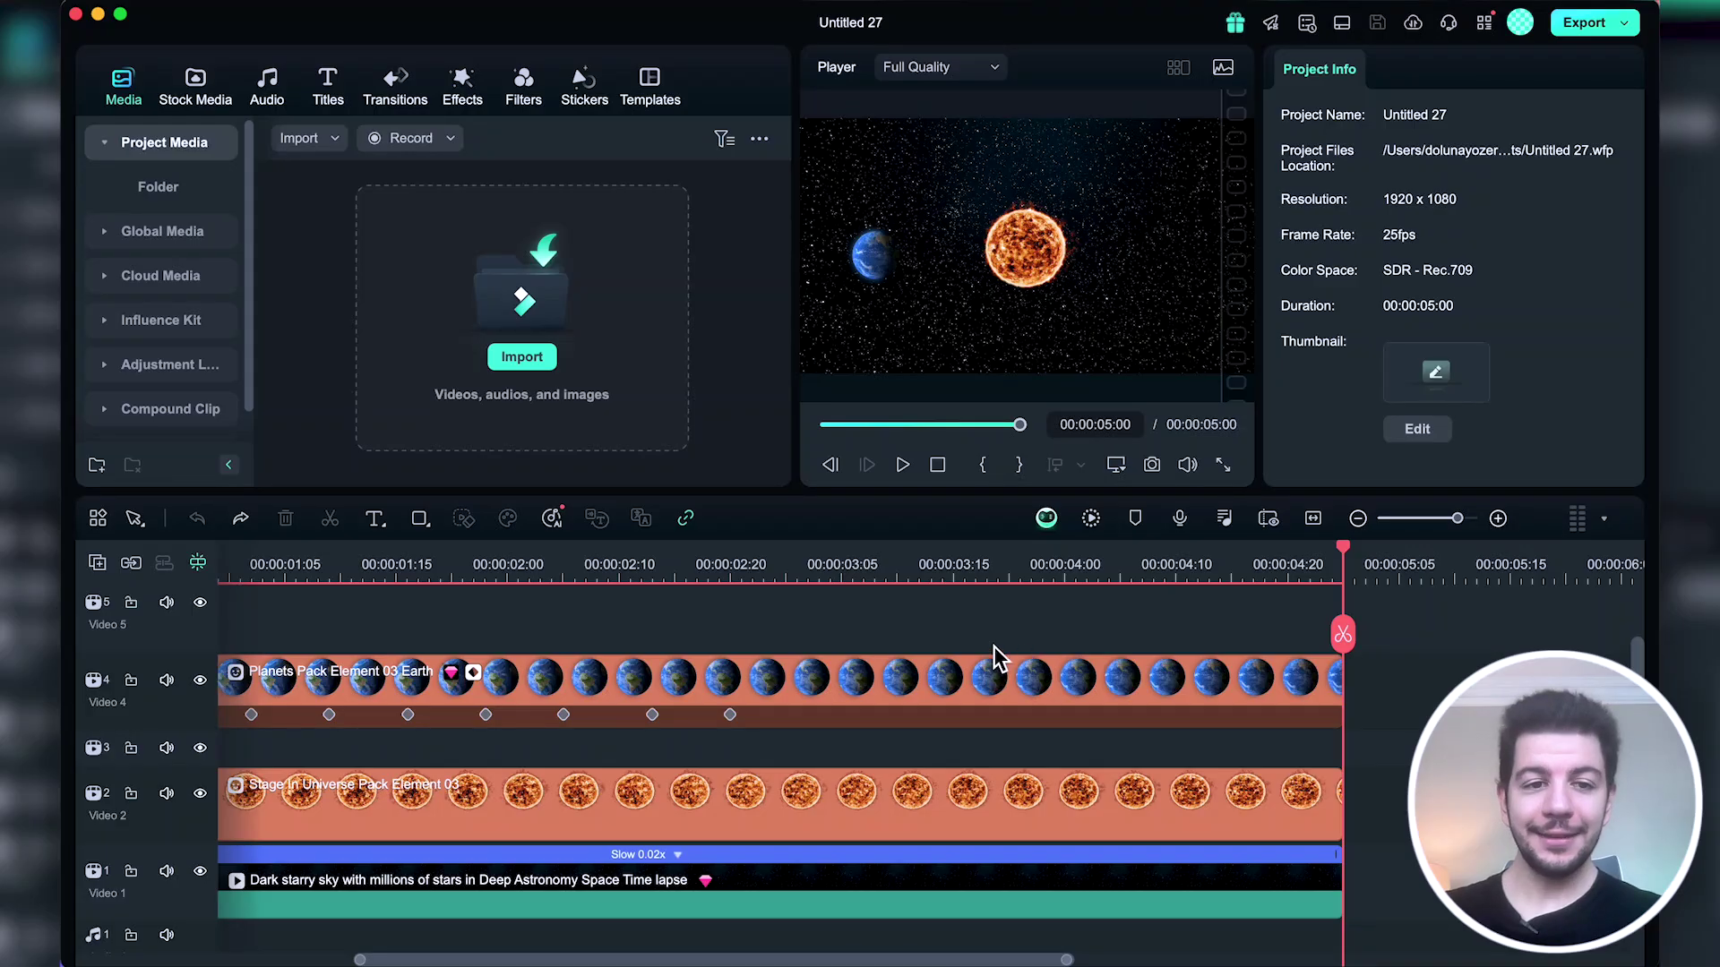
Keyframe Earth and Sun transforms at 00:00:03:06 and 00:00:03:18, then move Earth top-left.
click(858, 570)
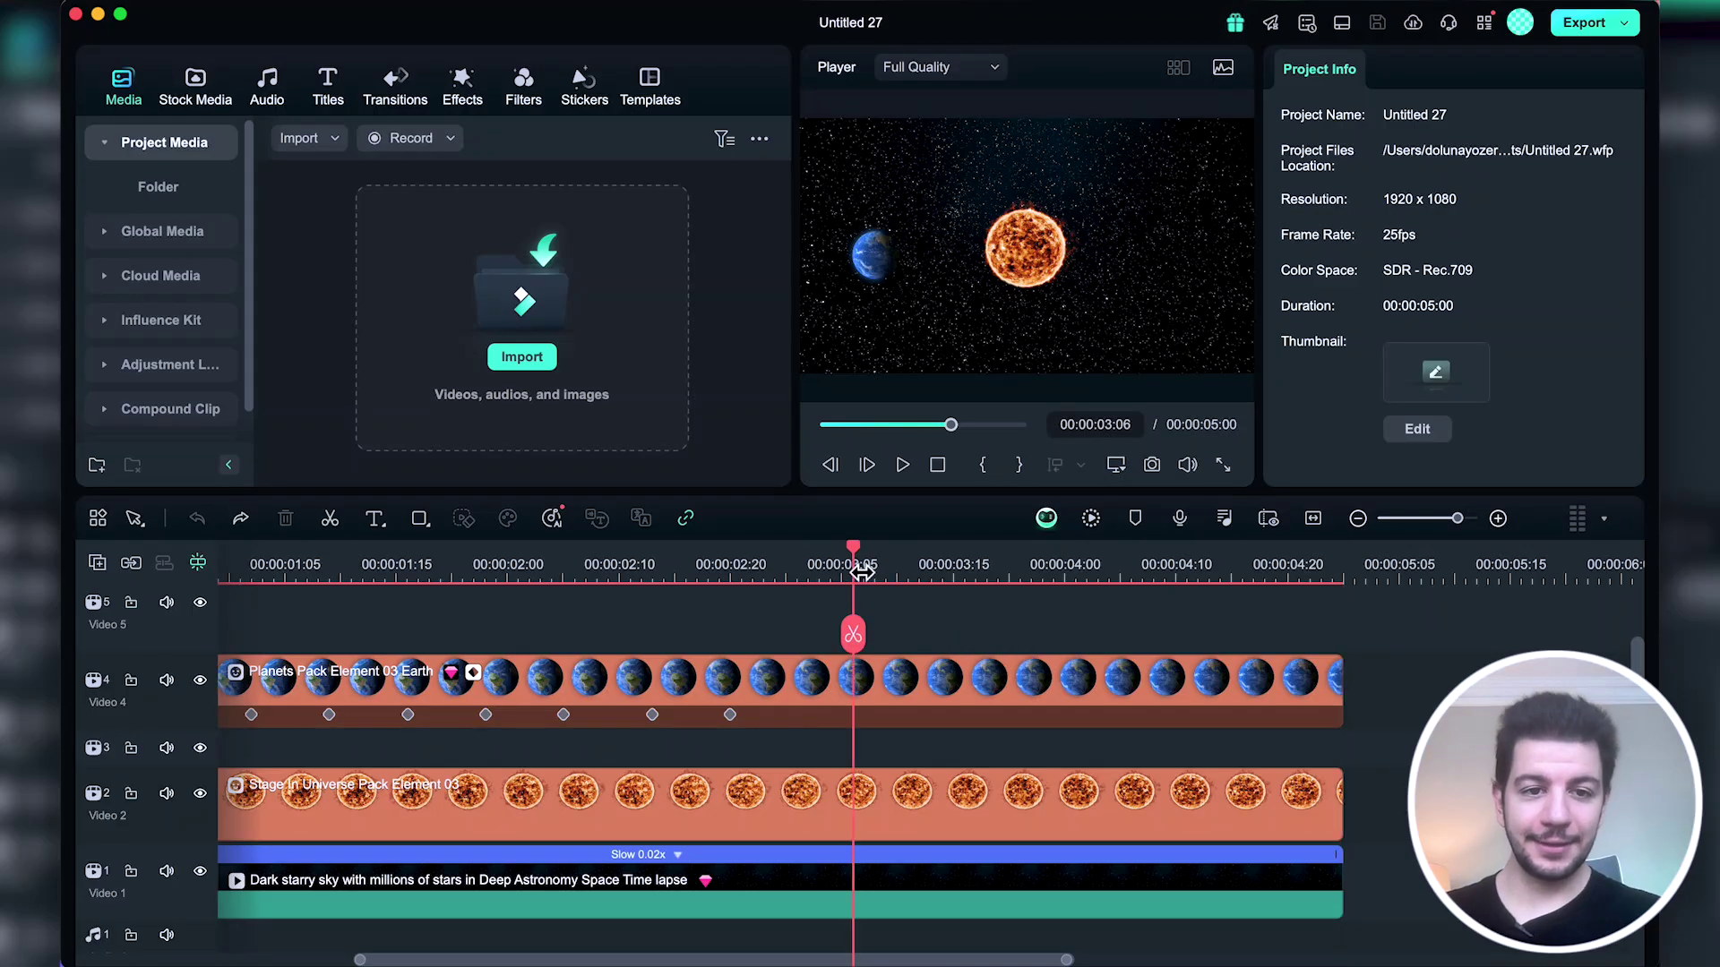
click(900, 678)
super+click(910, 792)
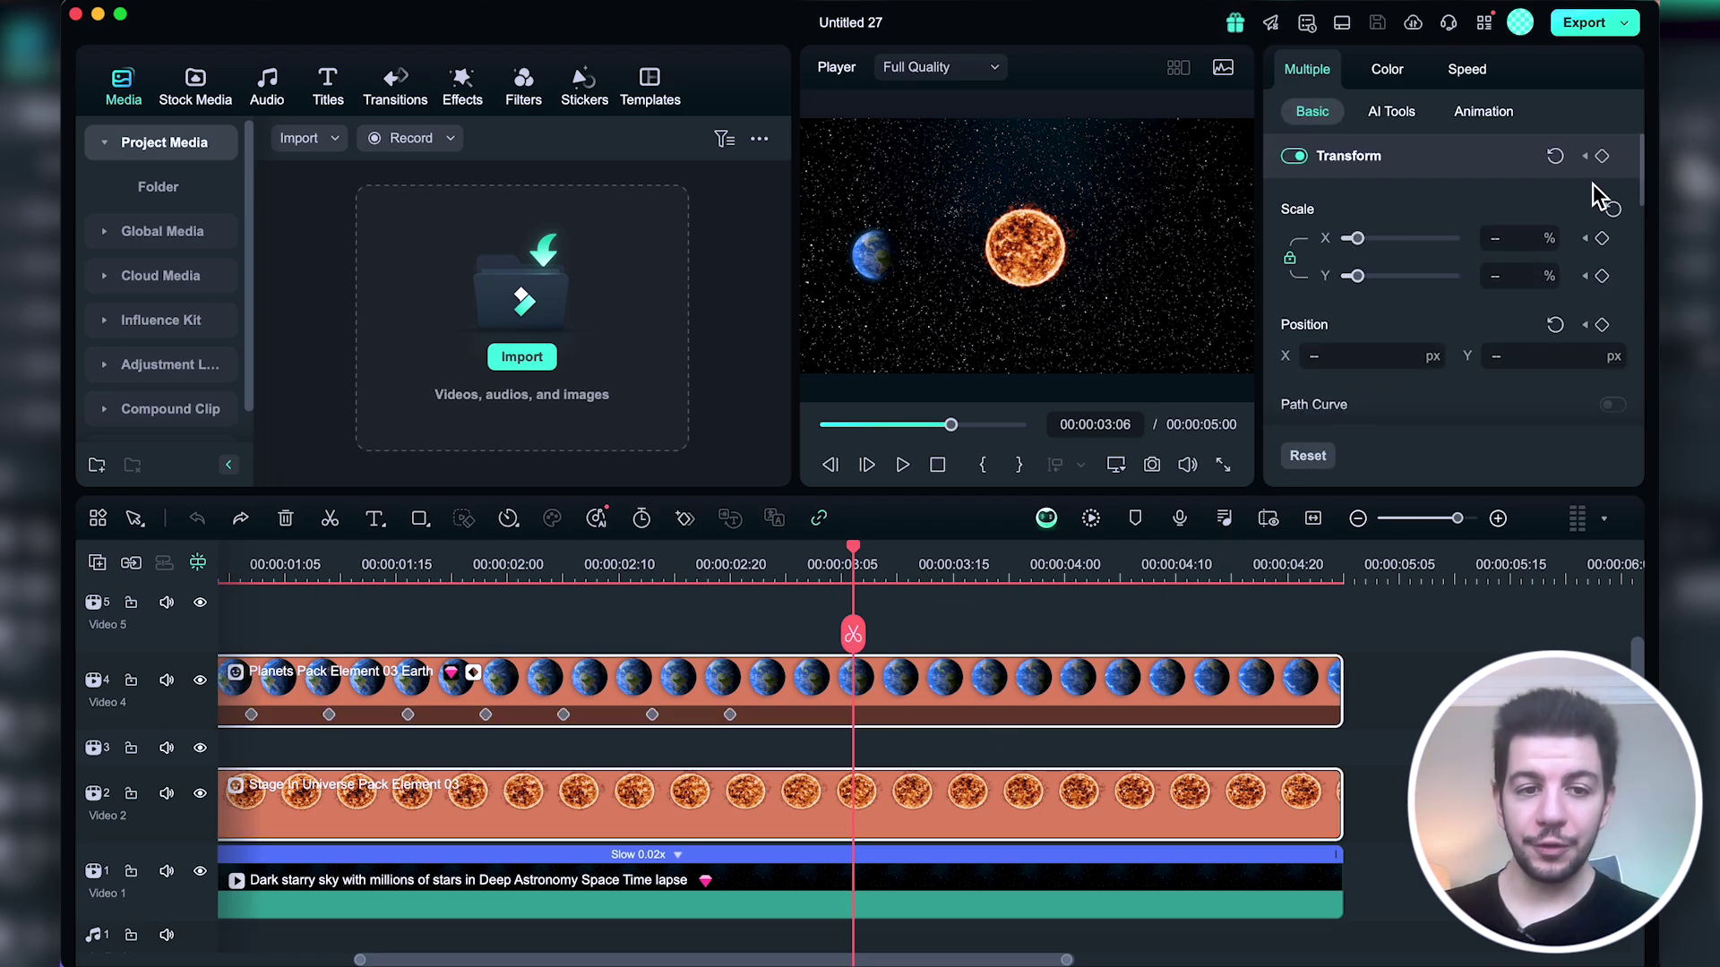
click(1603, 158)
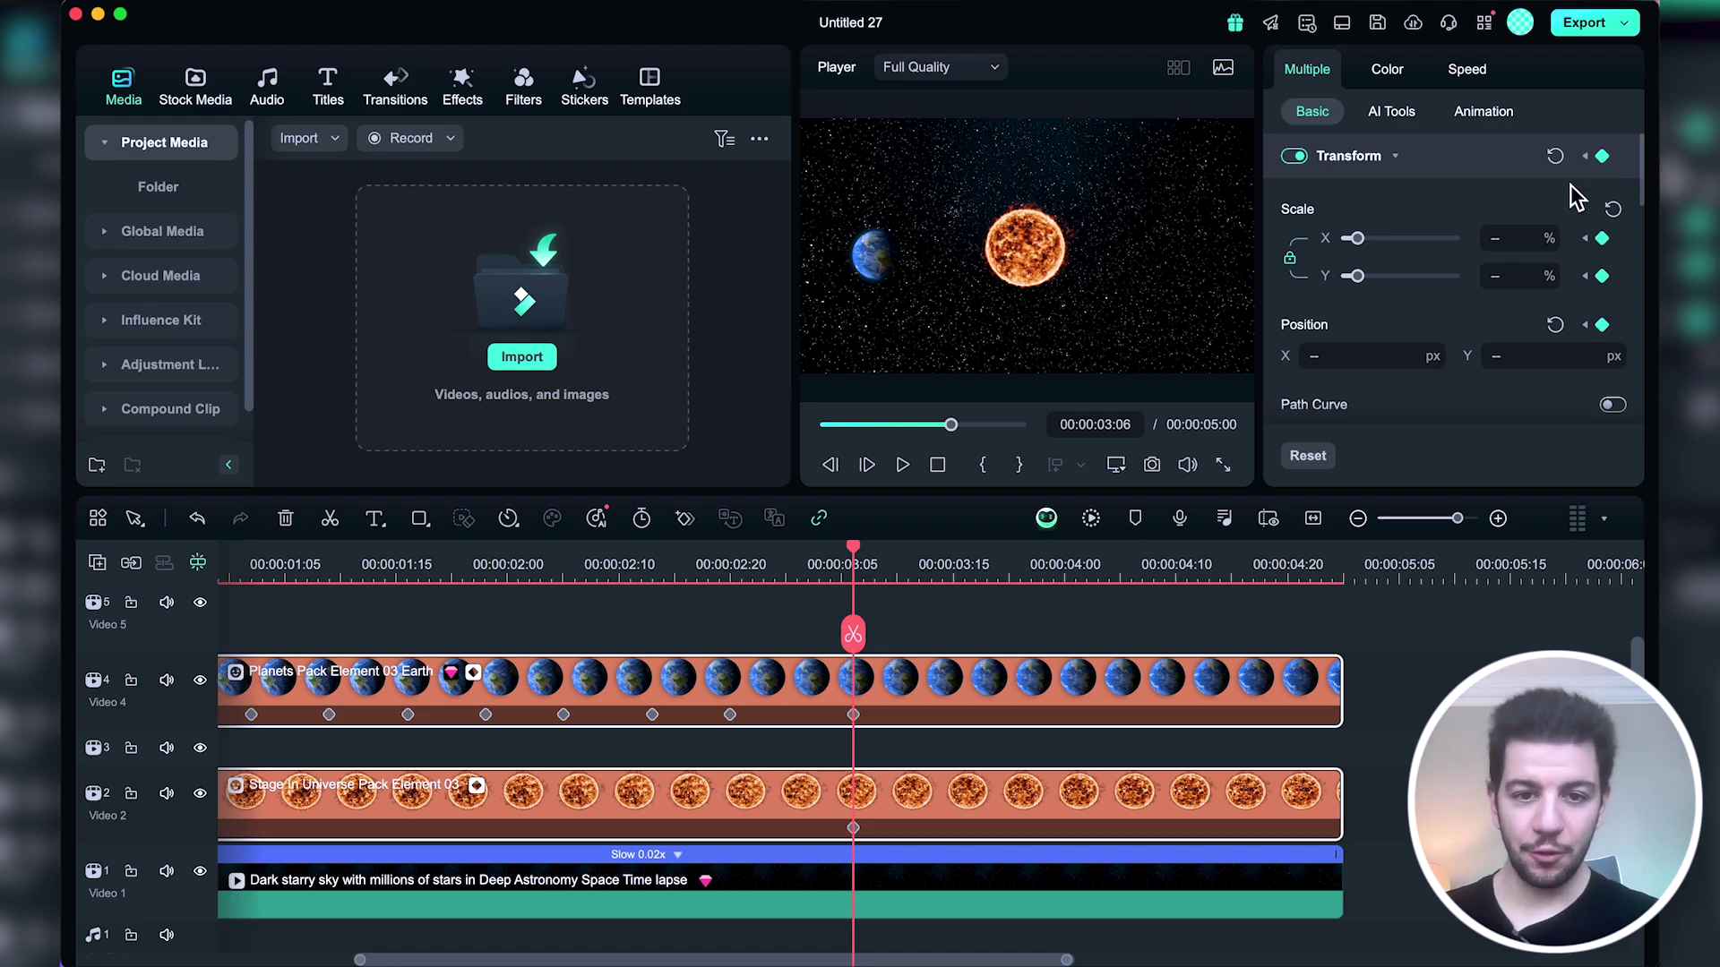
click(986, 567)
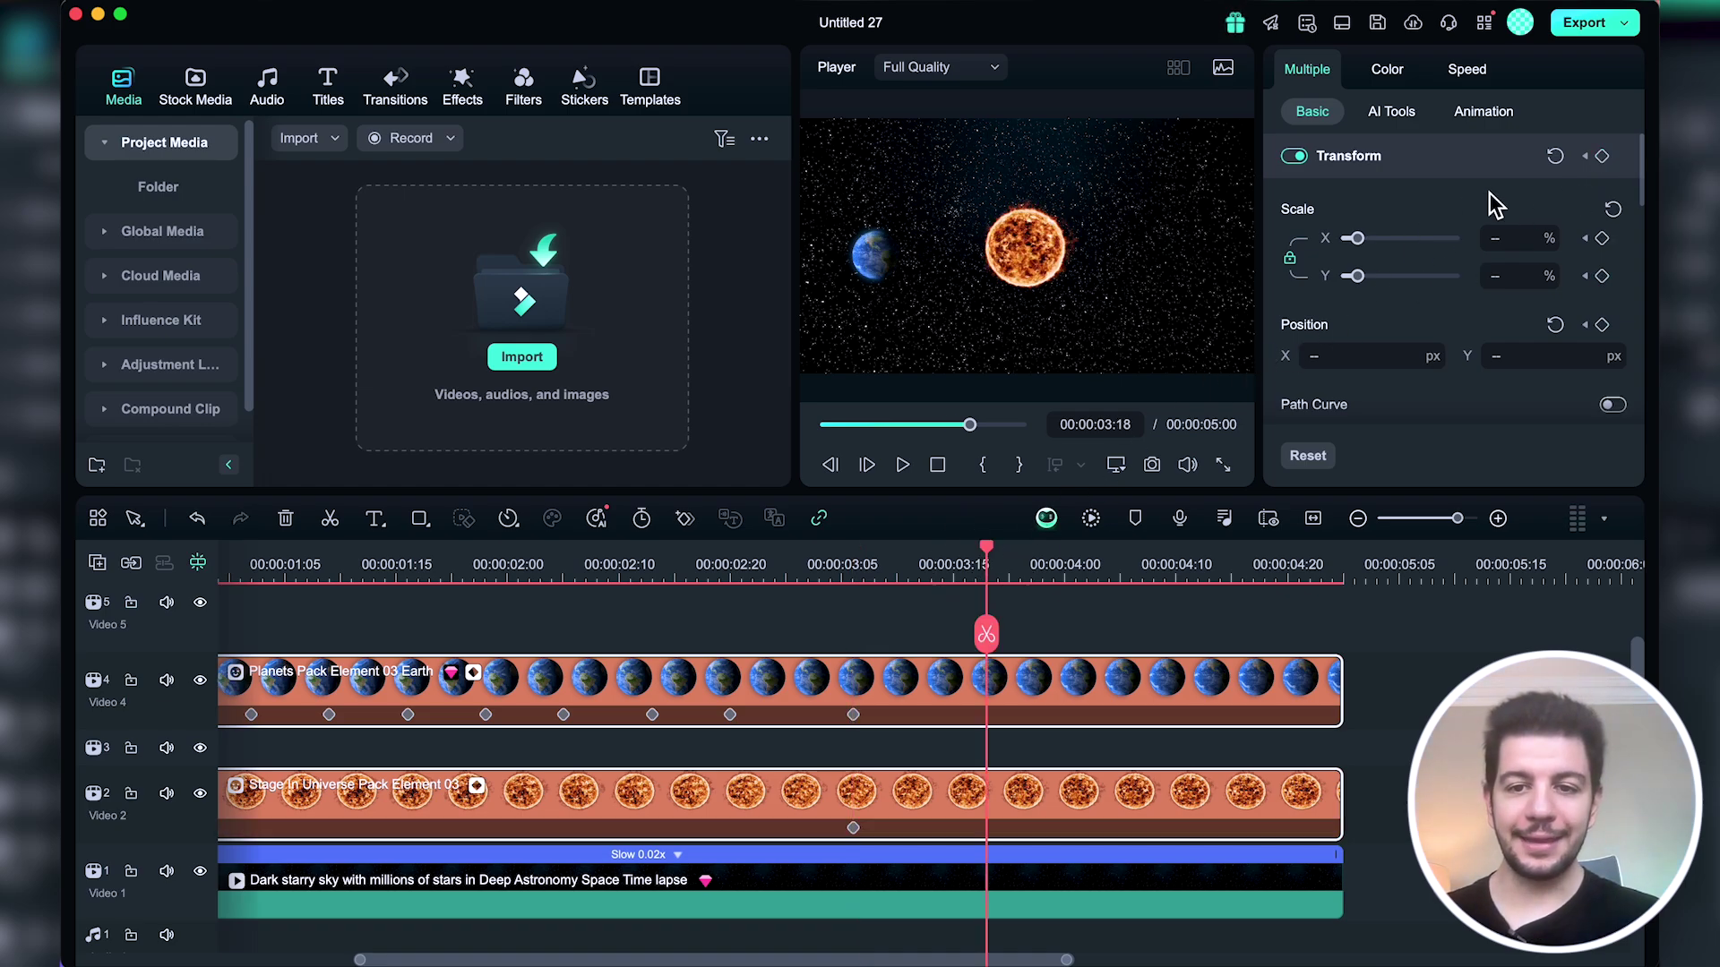
click(1603, 157)
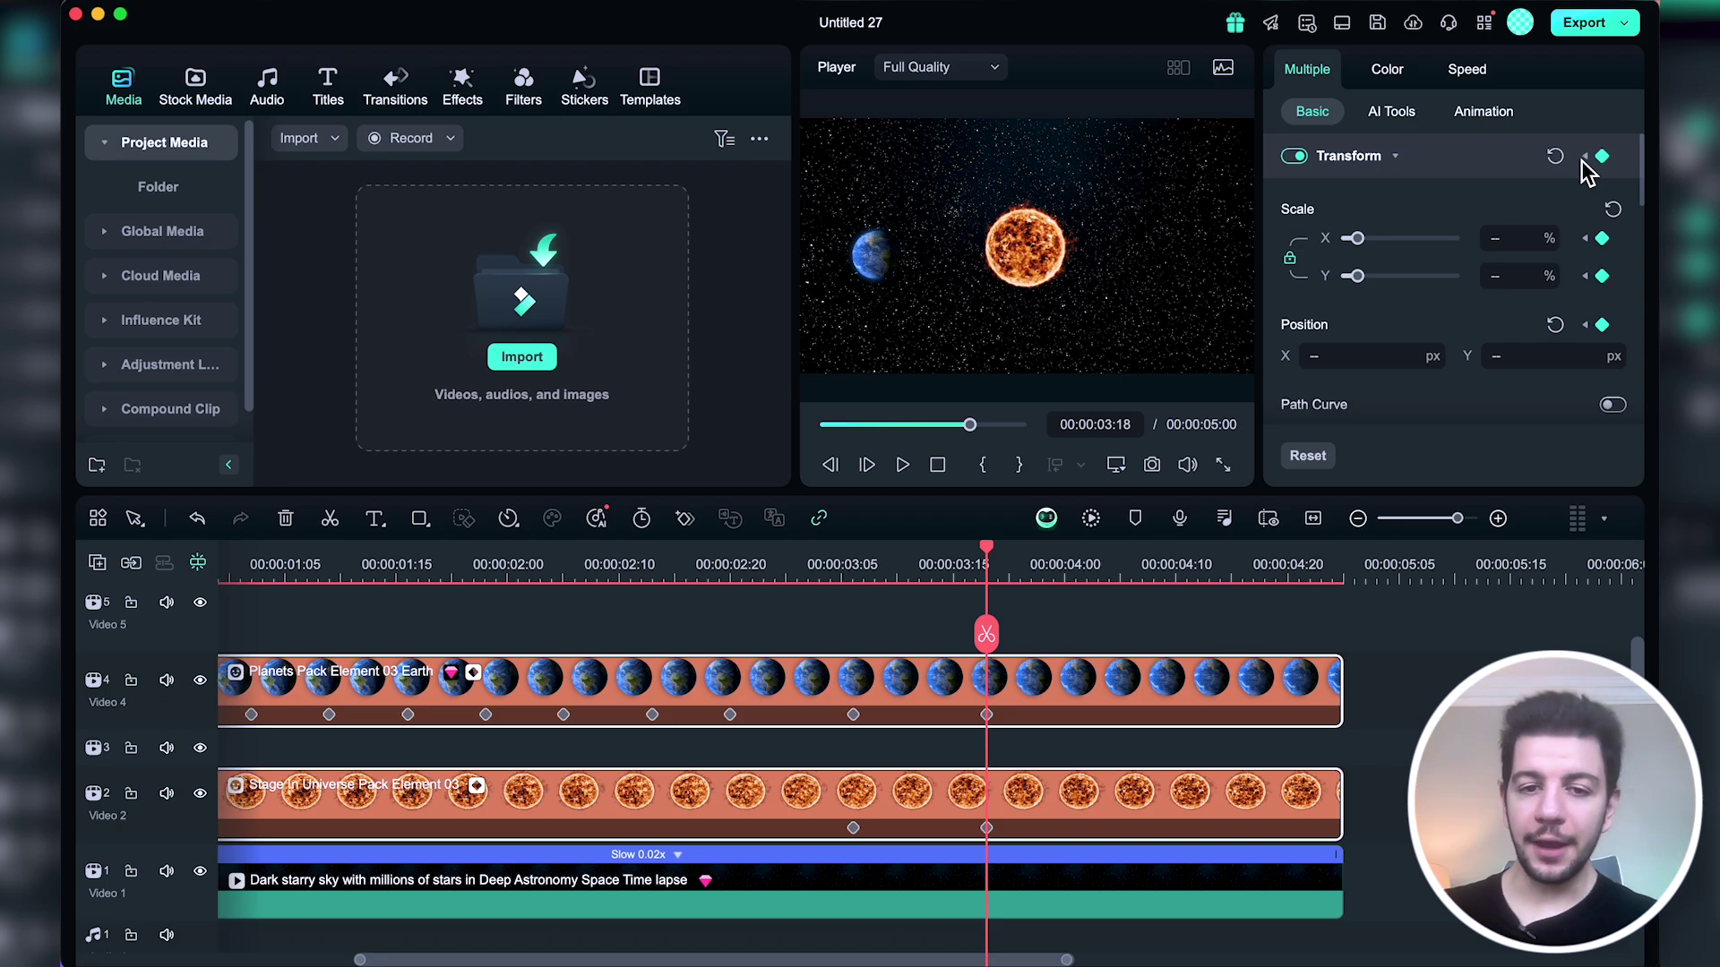
drag(871, 255, 845, 183)
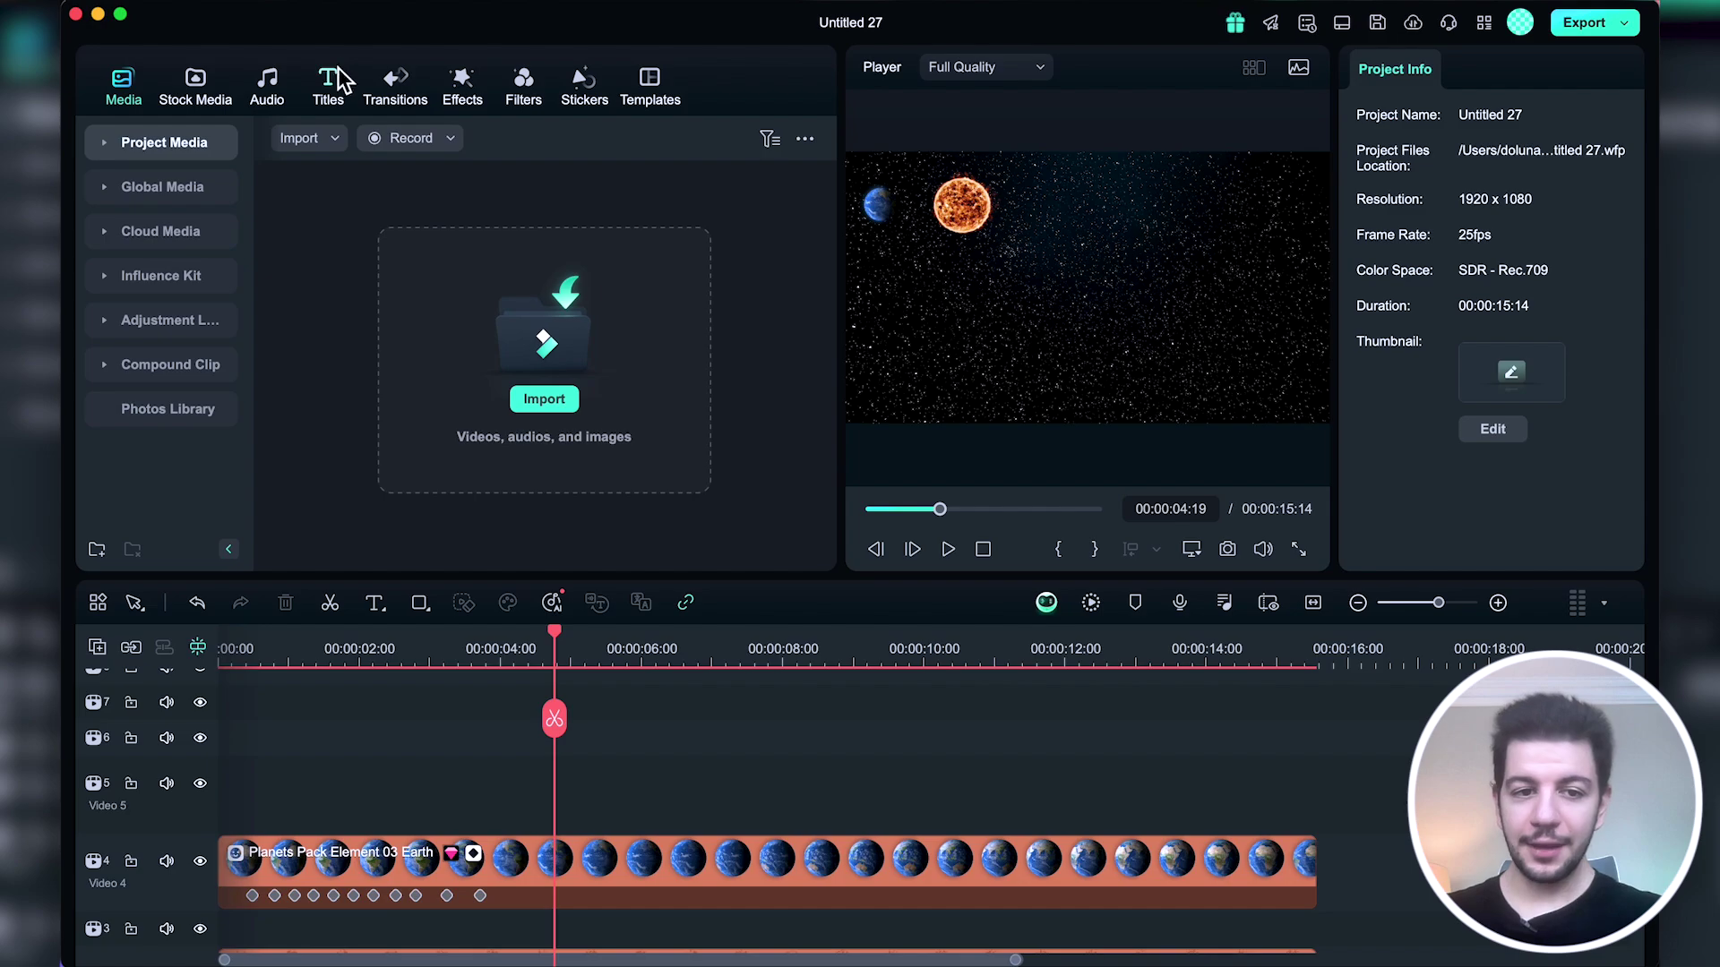
Add a Cartoon Title 05 'Heliocentrism' on Video 5, position it, and keyframe its transform.
click(332, 82)
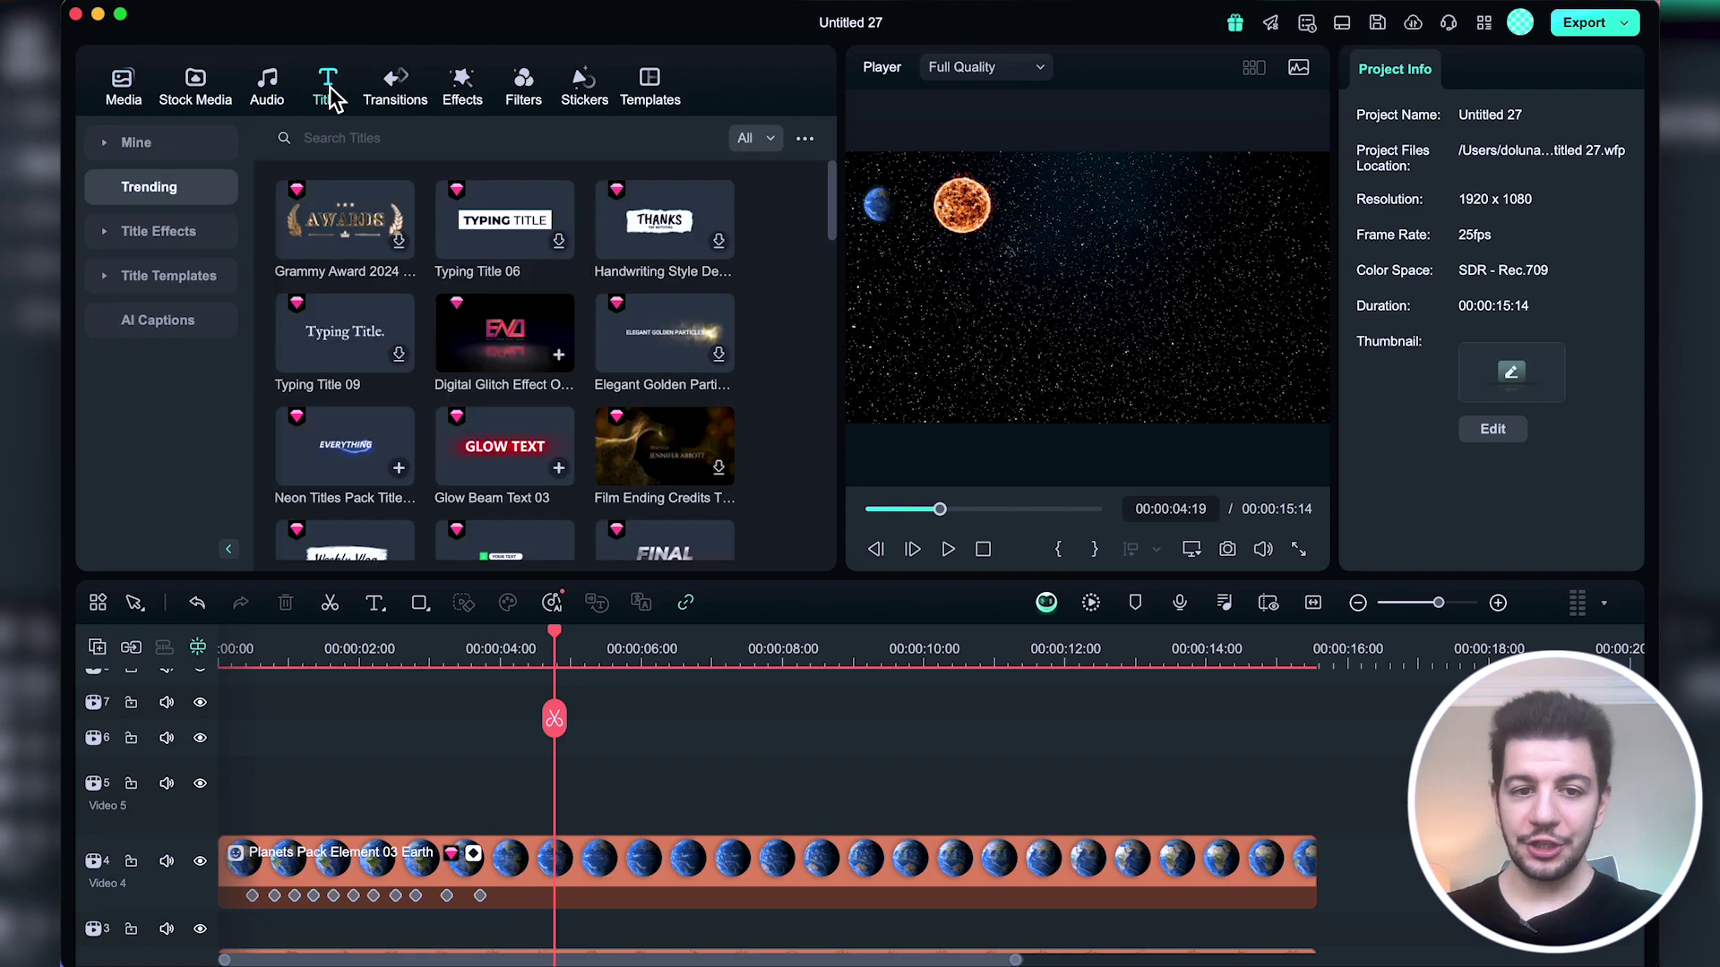
scroll(502, 359, down, 5)
drag(505, 488, 561, 826)
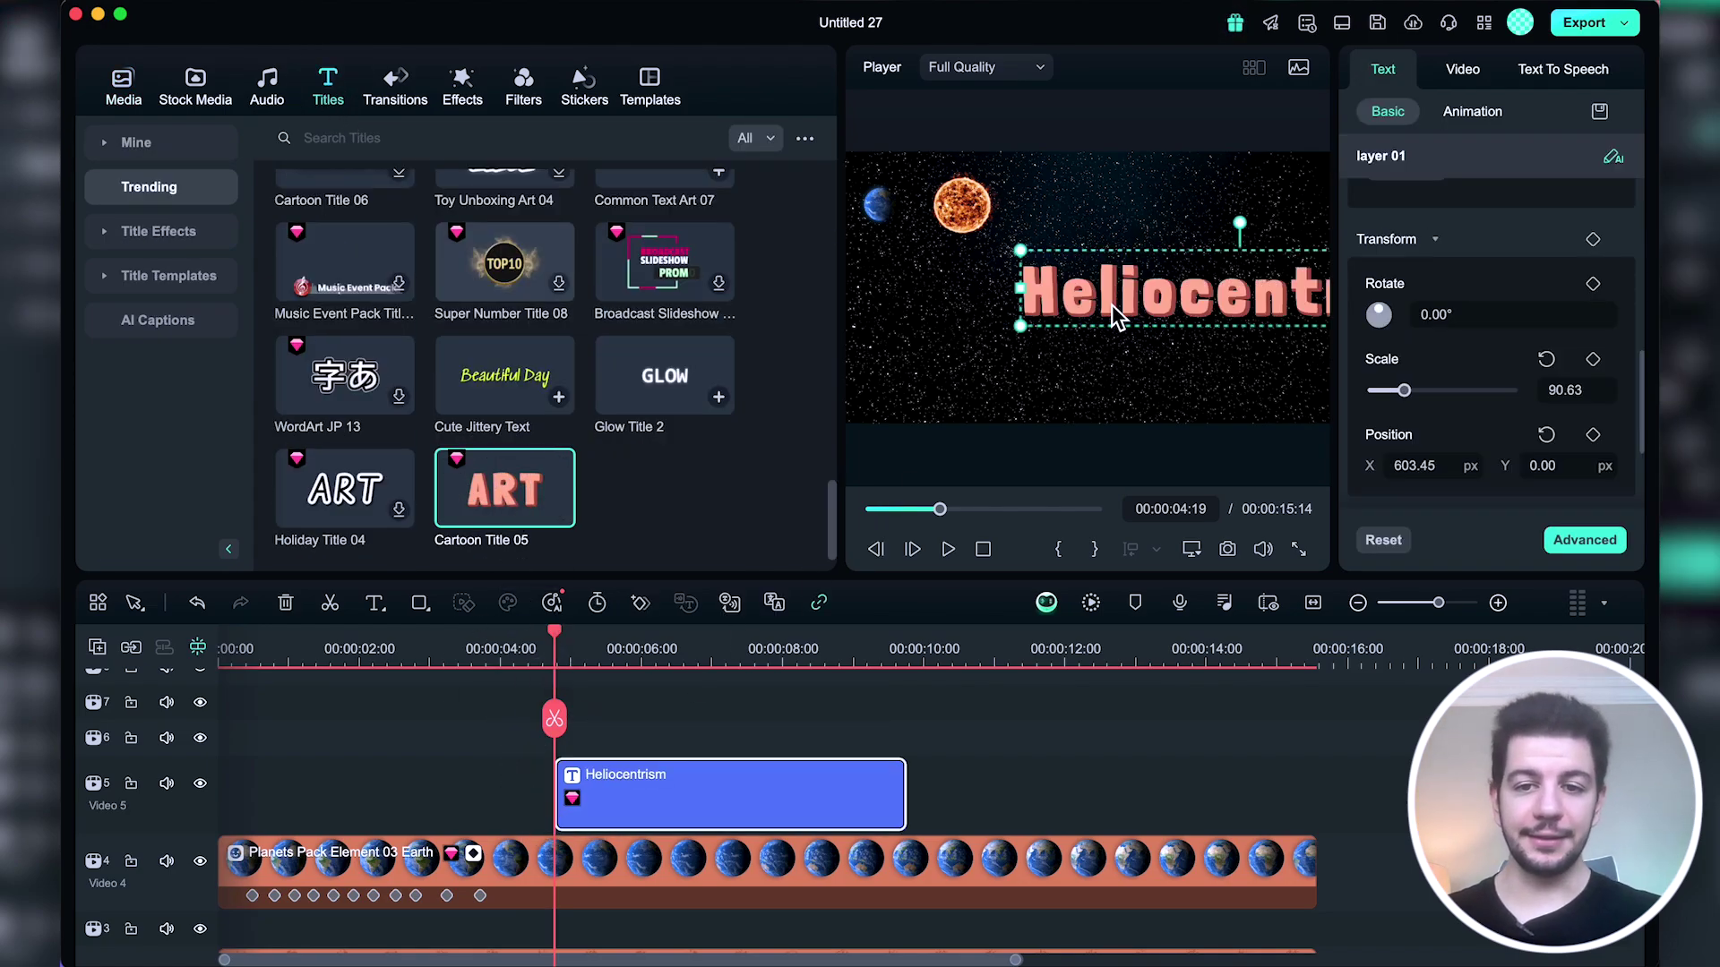
click(1152, 349)
click(1219, 294)
drag(1219, 294, 1080, 335)
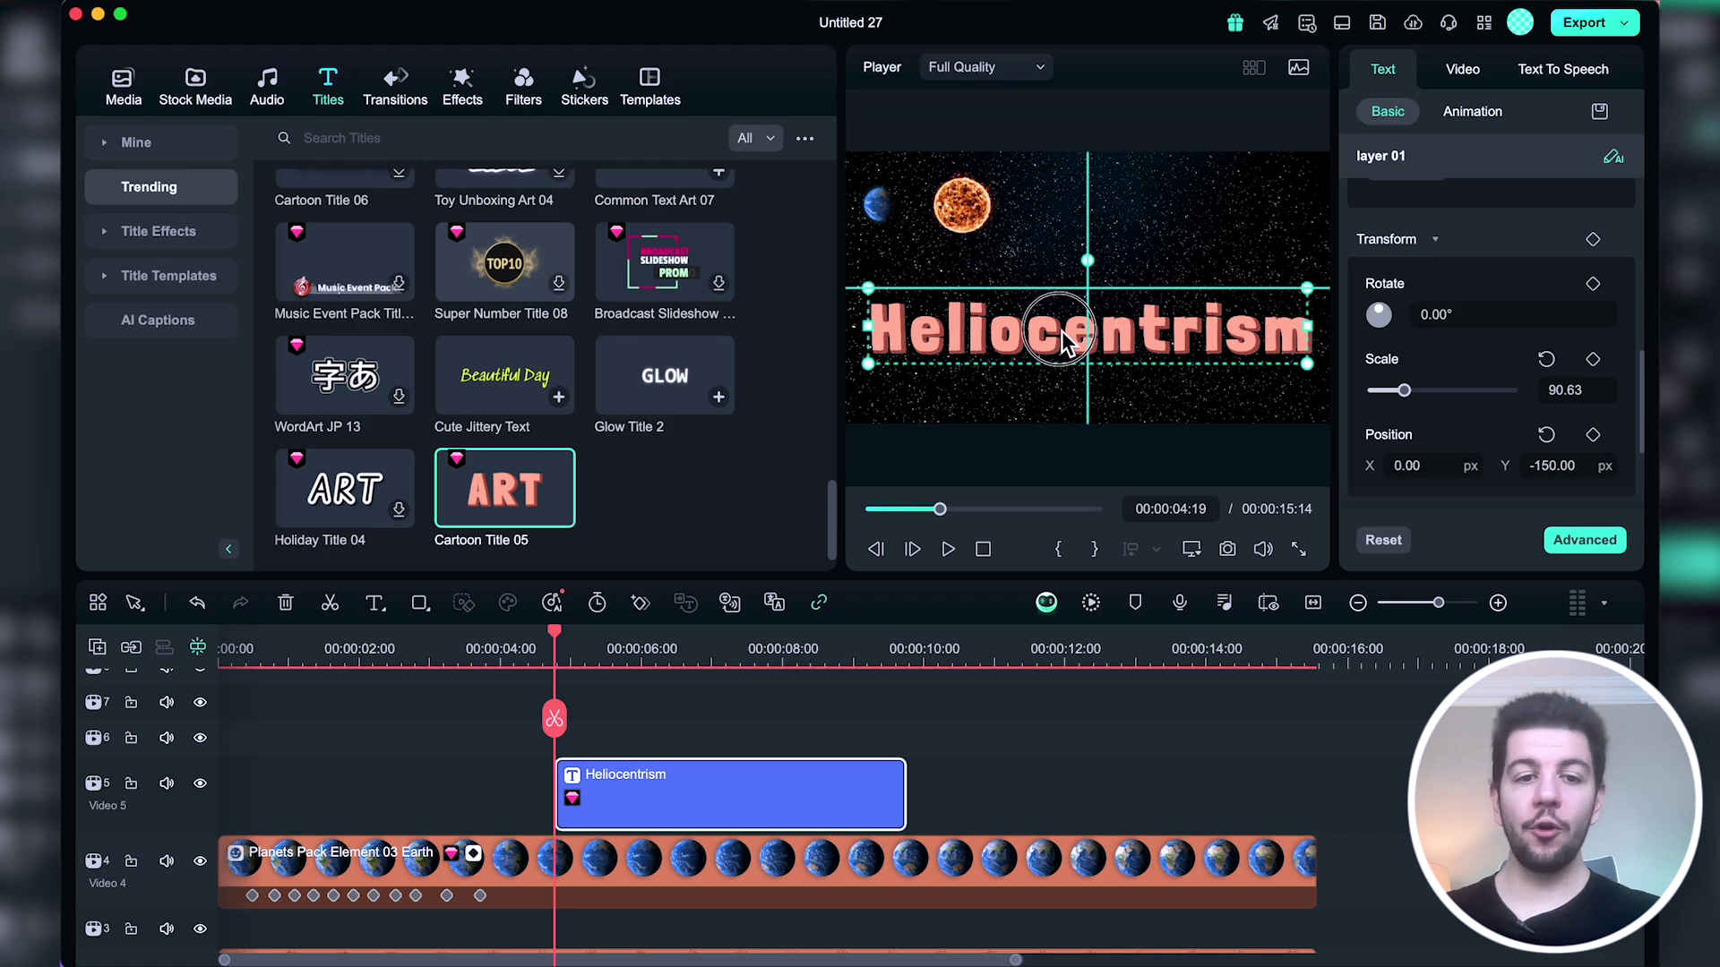
click(1594, 240)
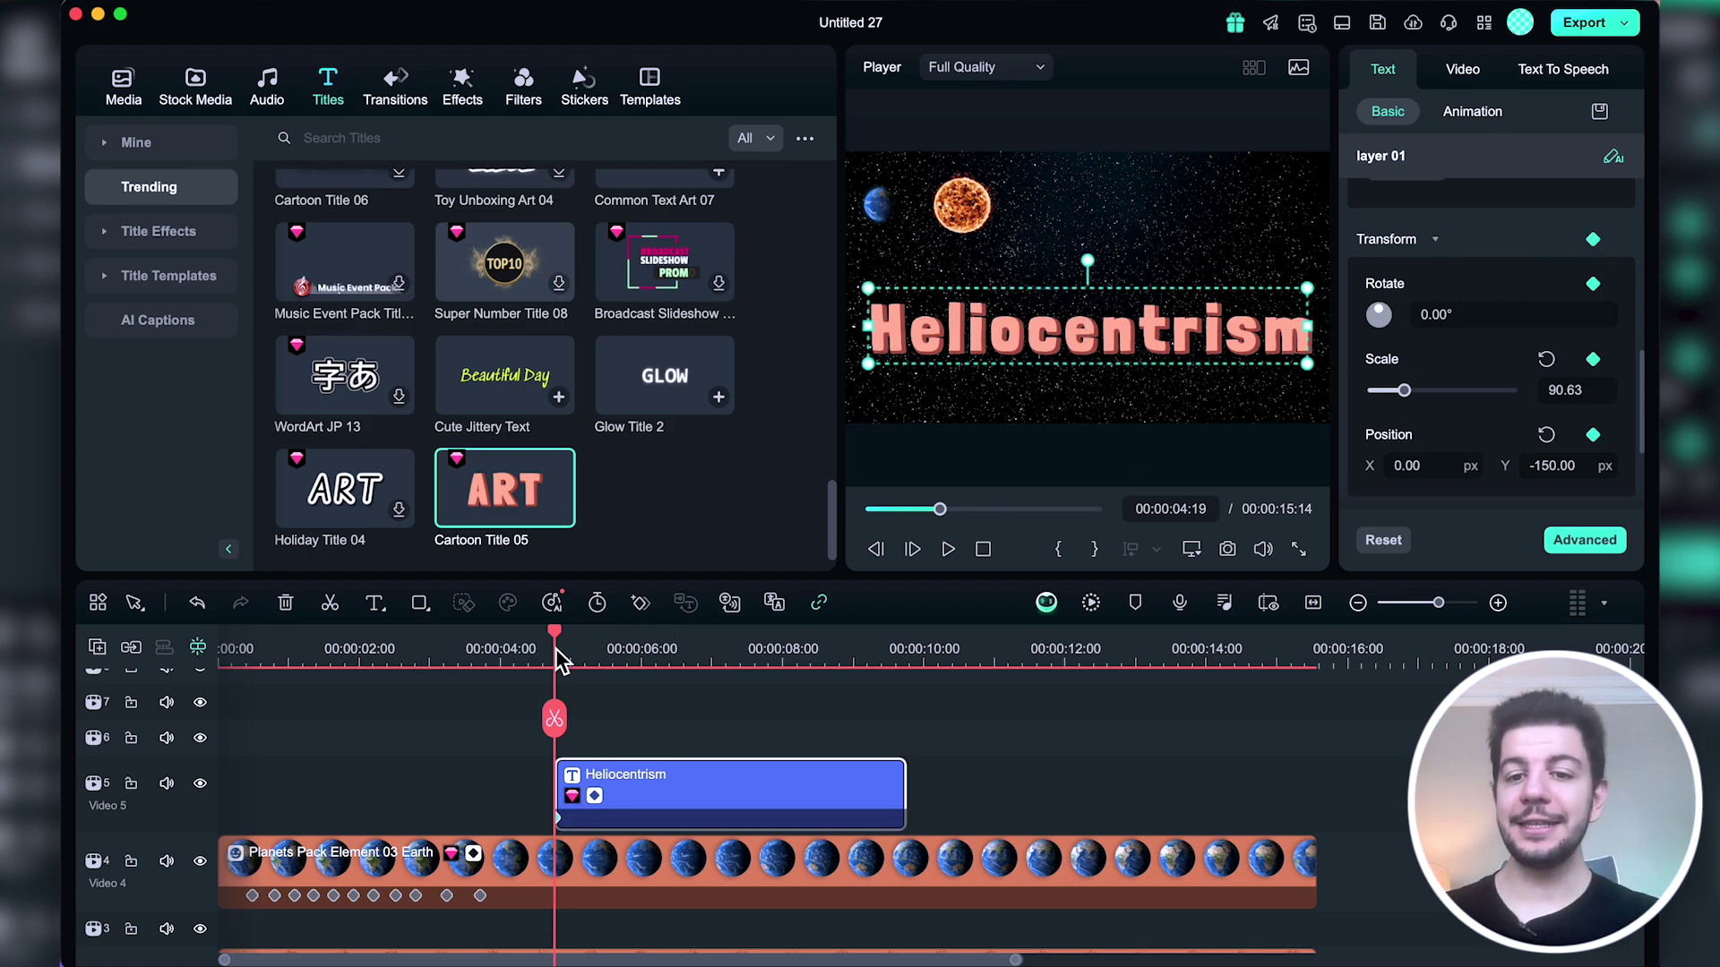
drag(556, 658, 628, 661)
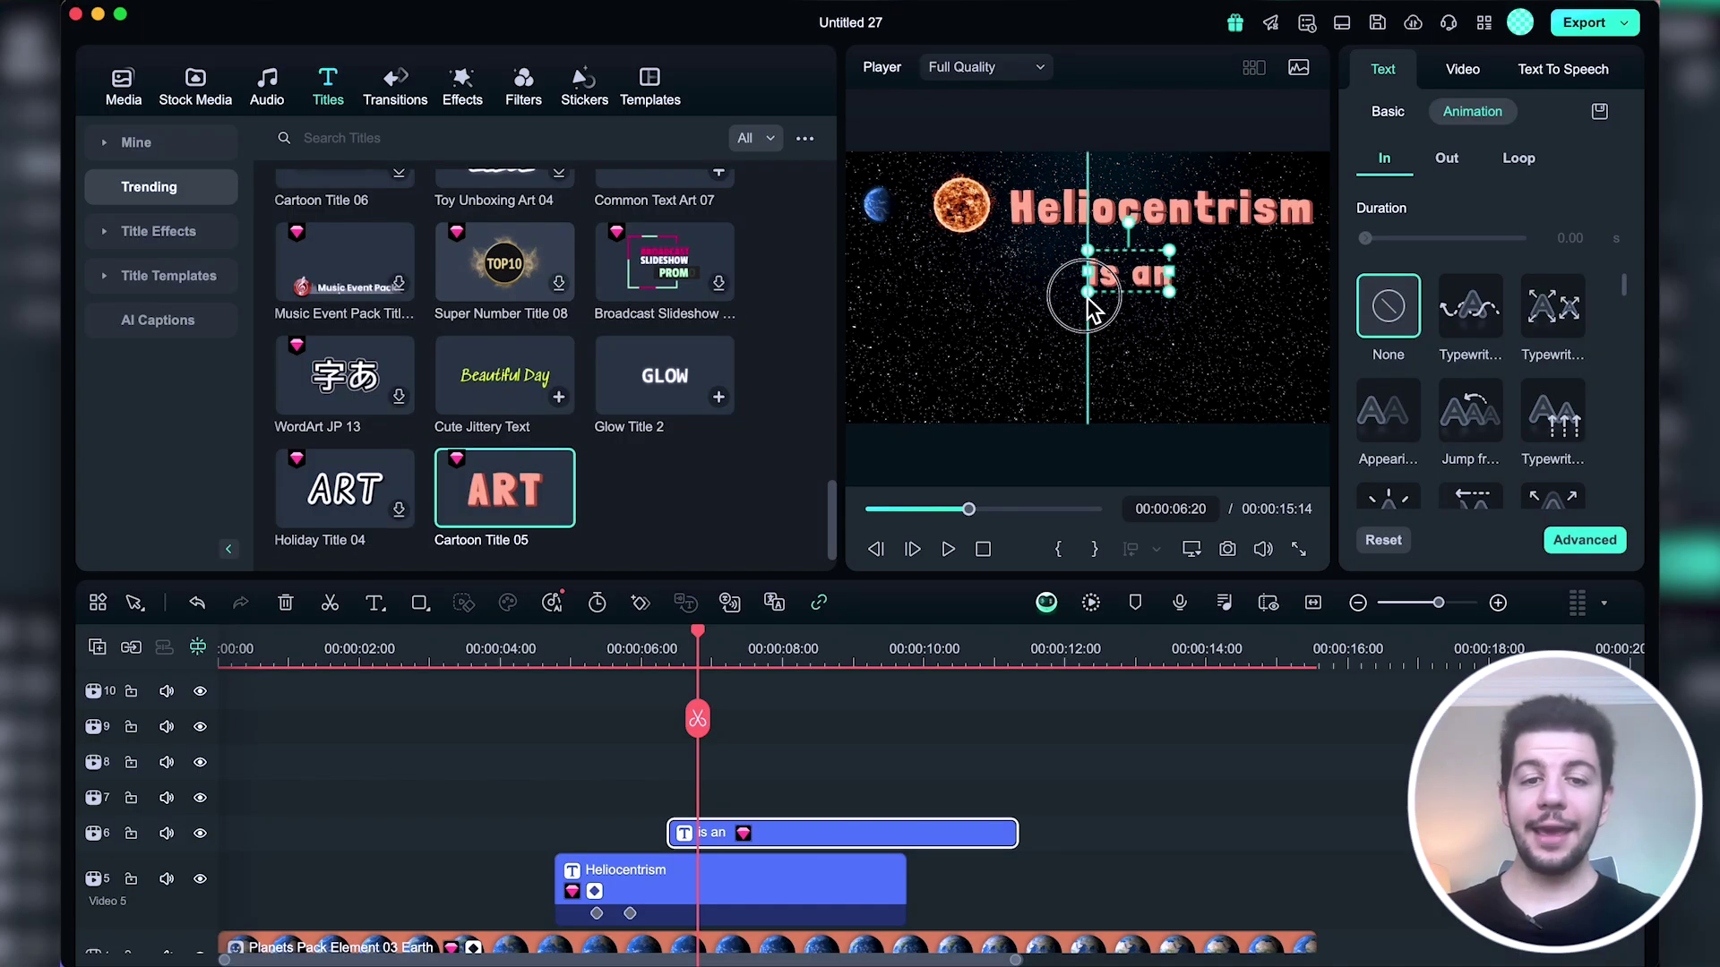
Position the 'is an' title, then add and place the 'astronomical' title and another title on tracks 7-8.
drag(1093, 309, 865, 311)
click(841, 769)
drag(505, 474, 753, 797)
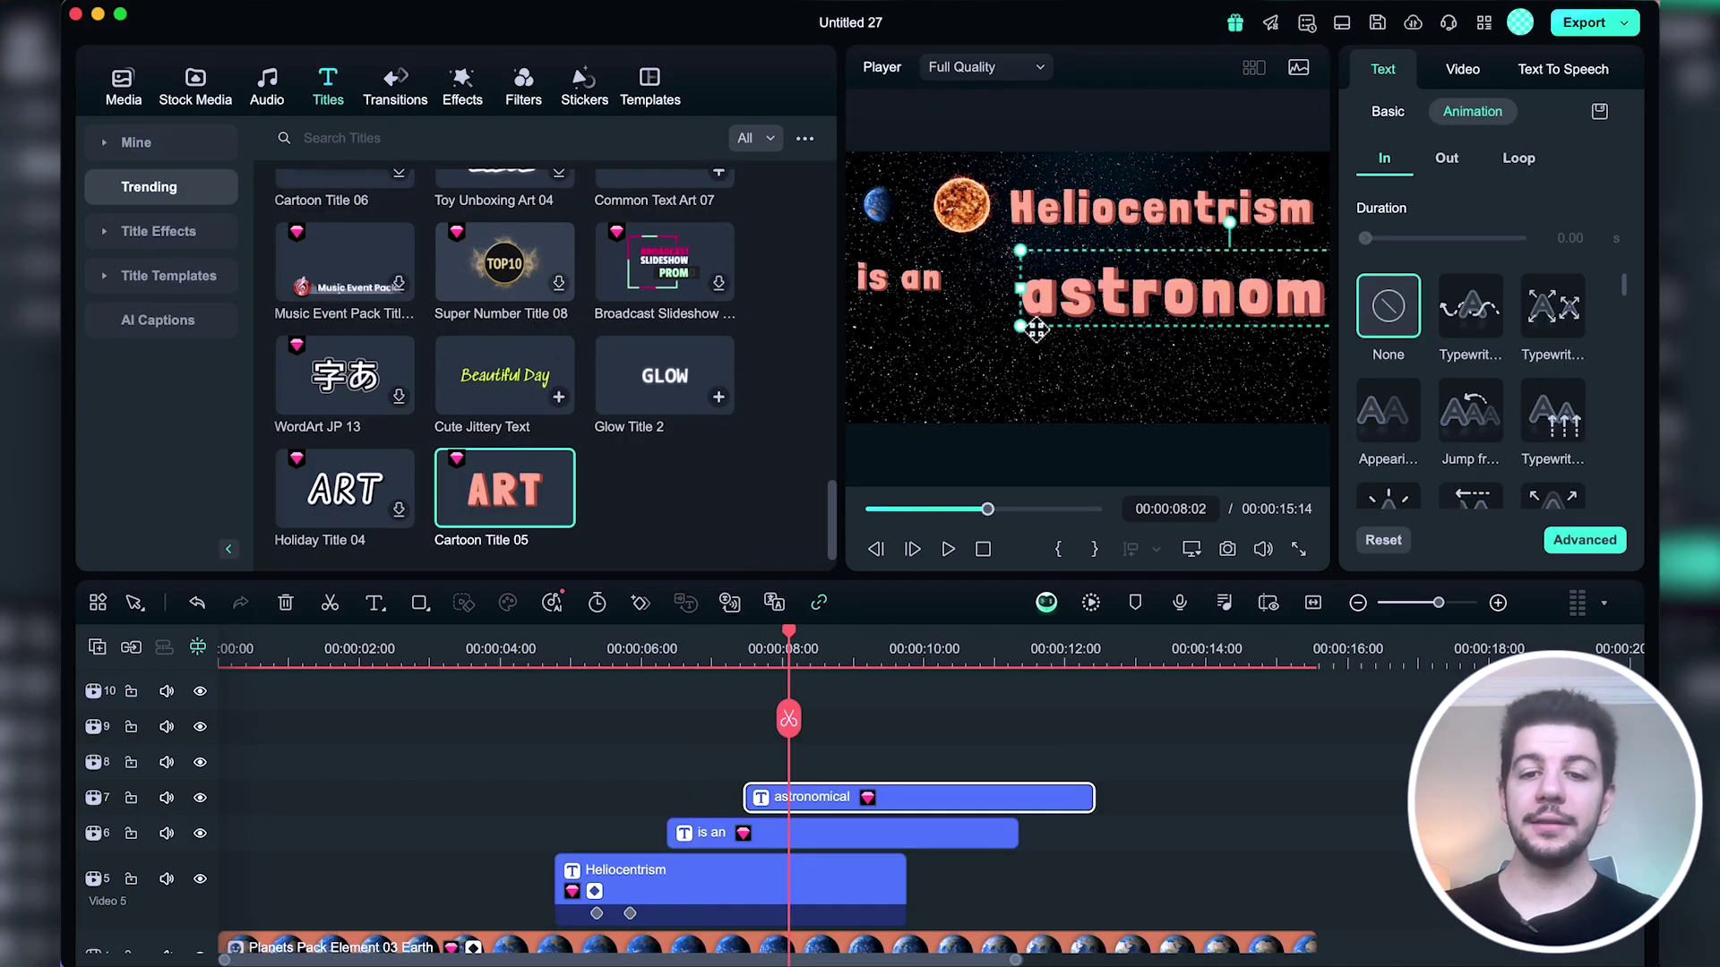
drag(1093, 327, 932, 327)
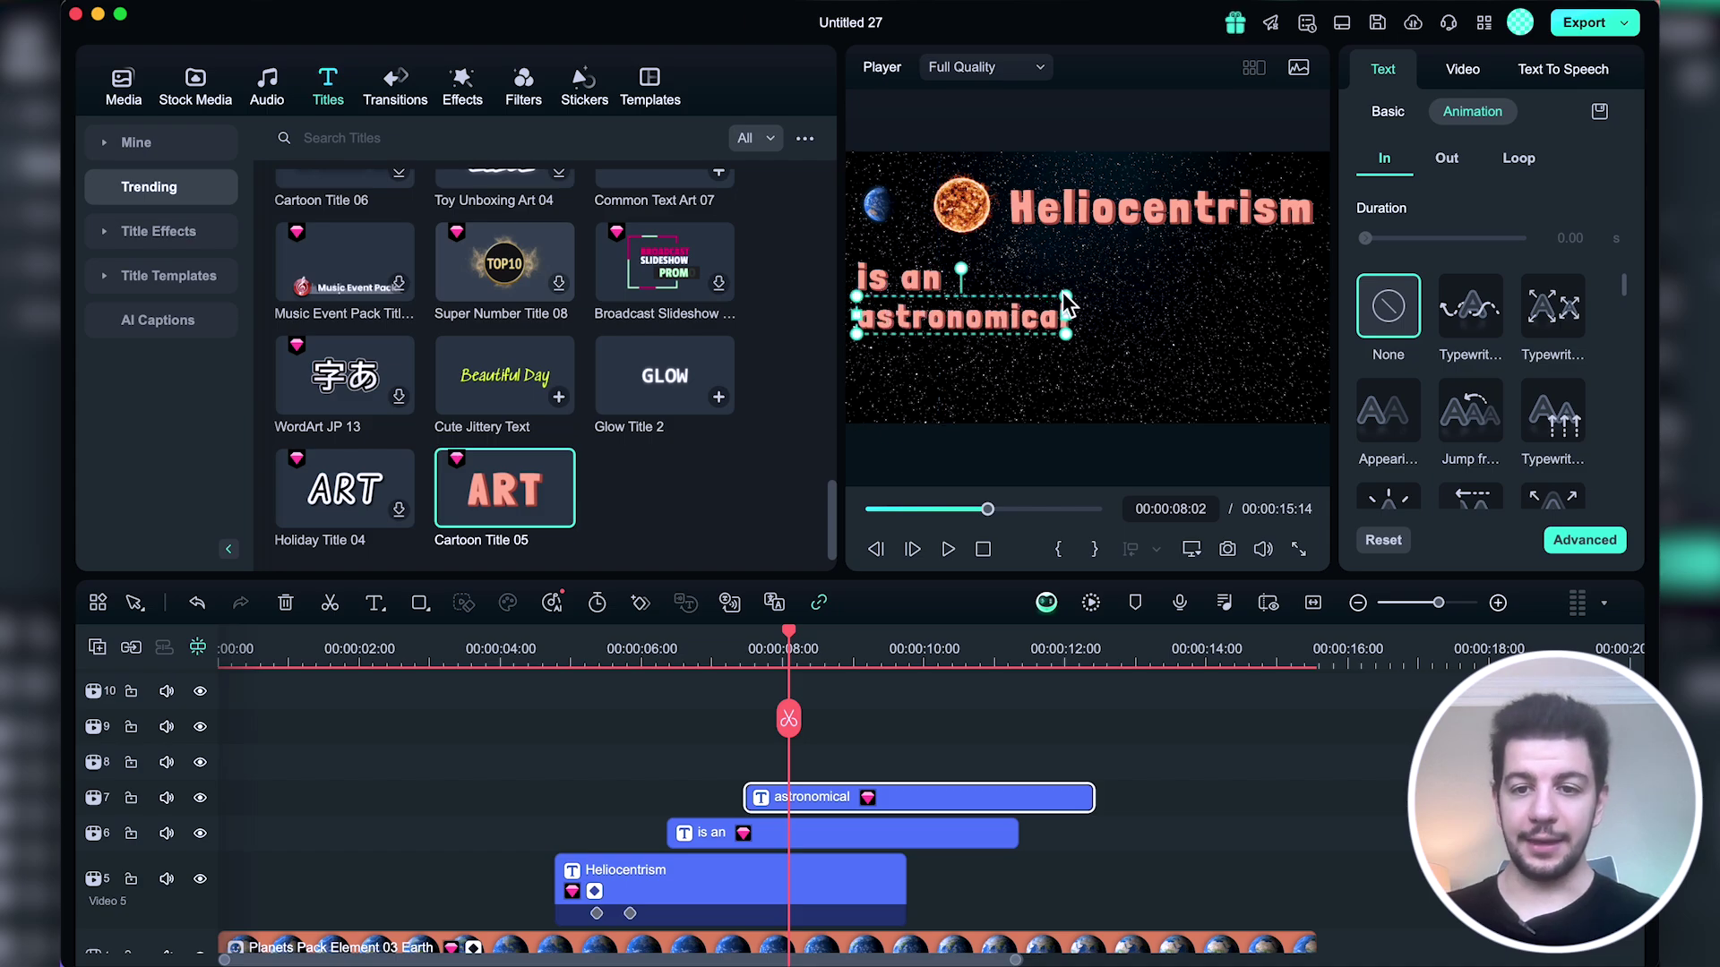
drag(504, 488, 864, 795)
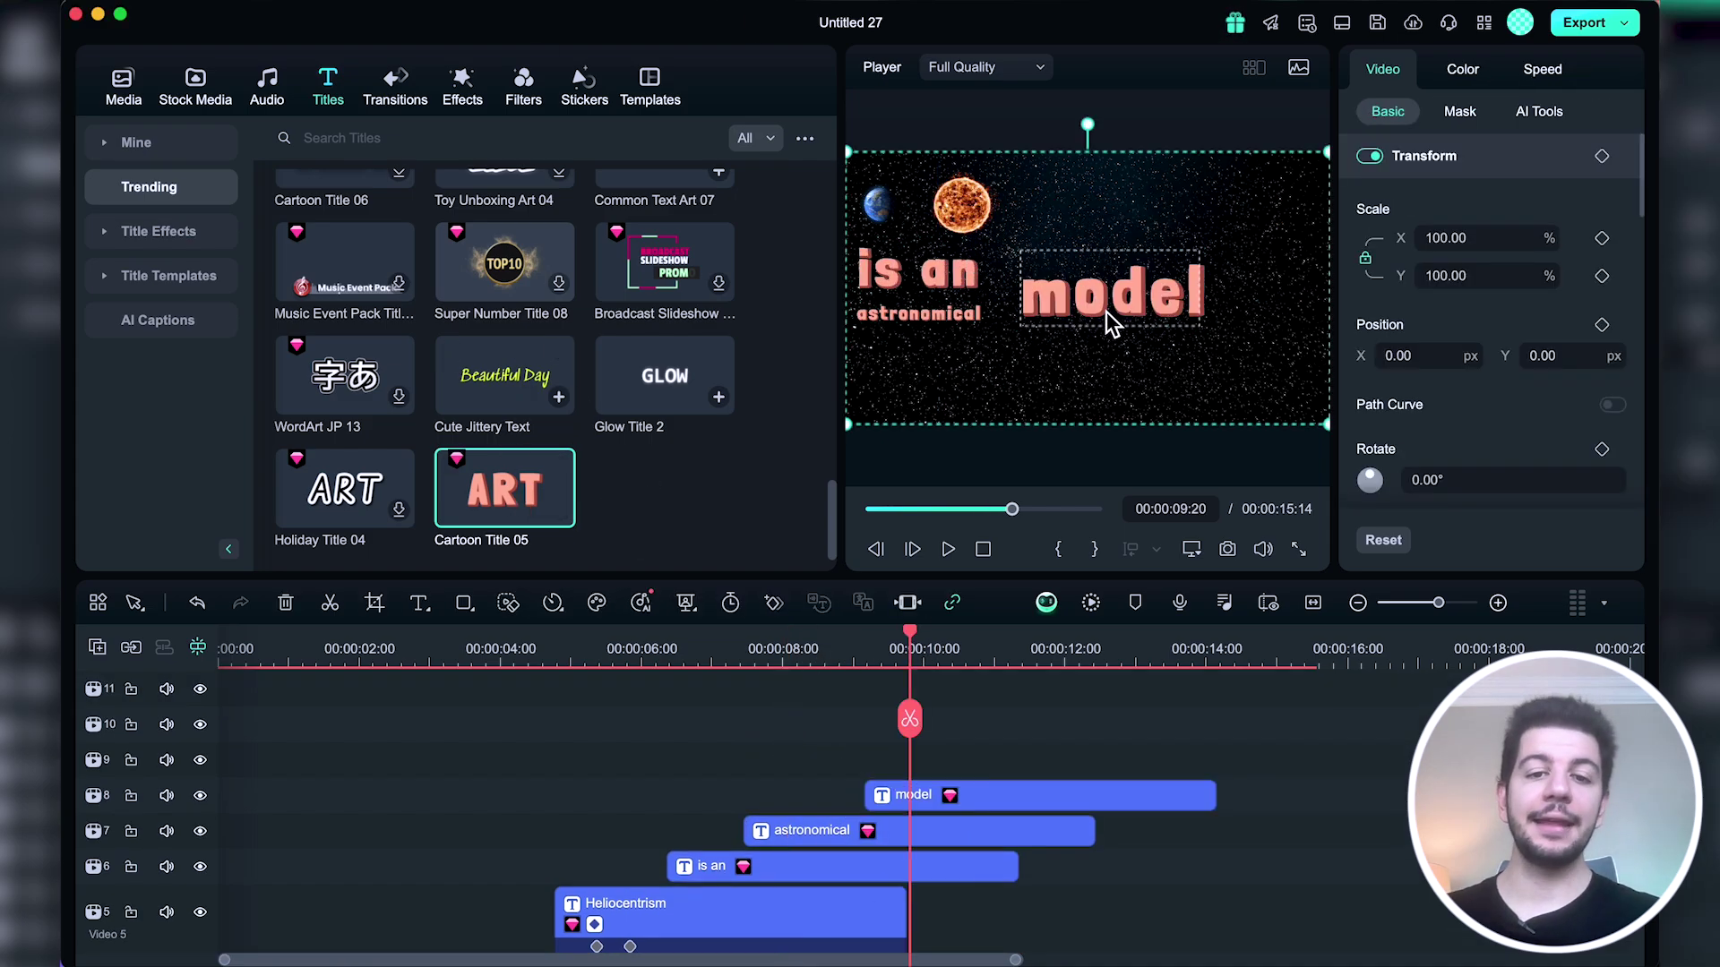
Give the 'astronomical' title an In animation and marquee-select all the title clips.
click(918, 314)
scroll(1547, 427, down, 5)
click(1388, 463)
click(708, 866)
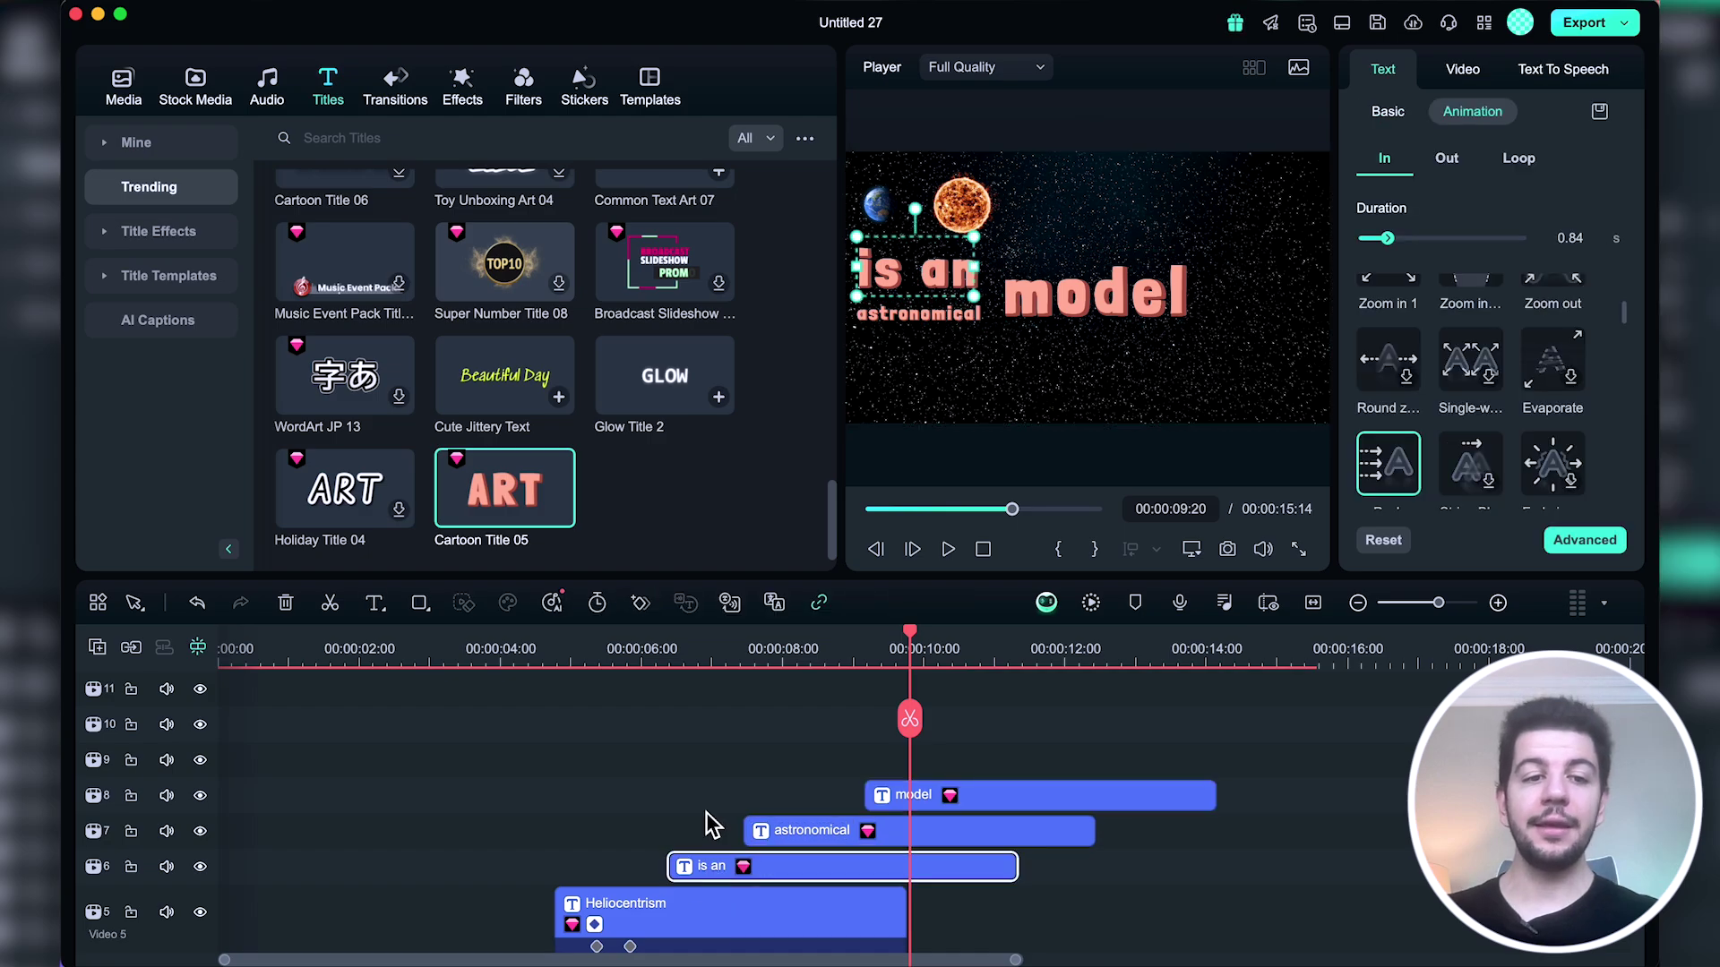
scroll(936, 717, down, 2)
shift+click(936, 726)
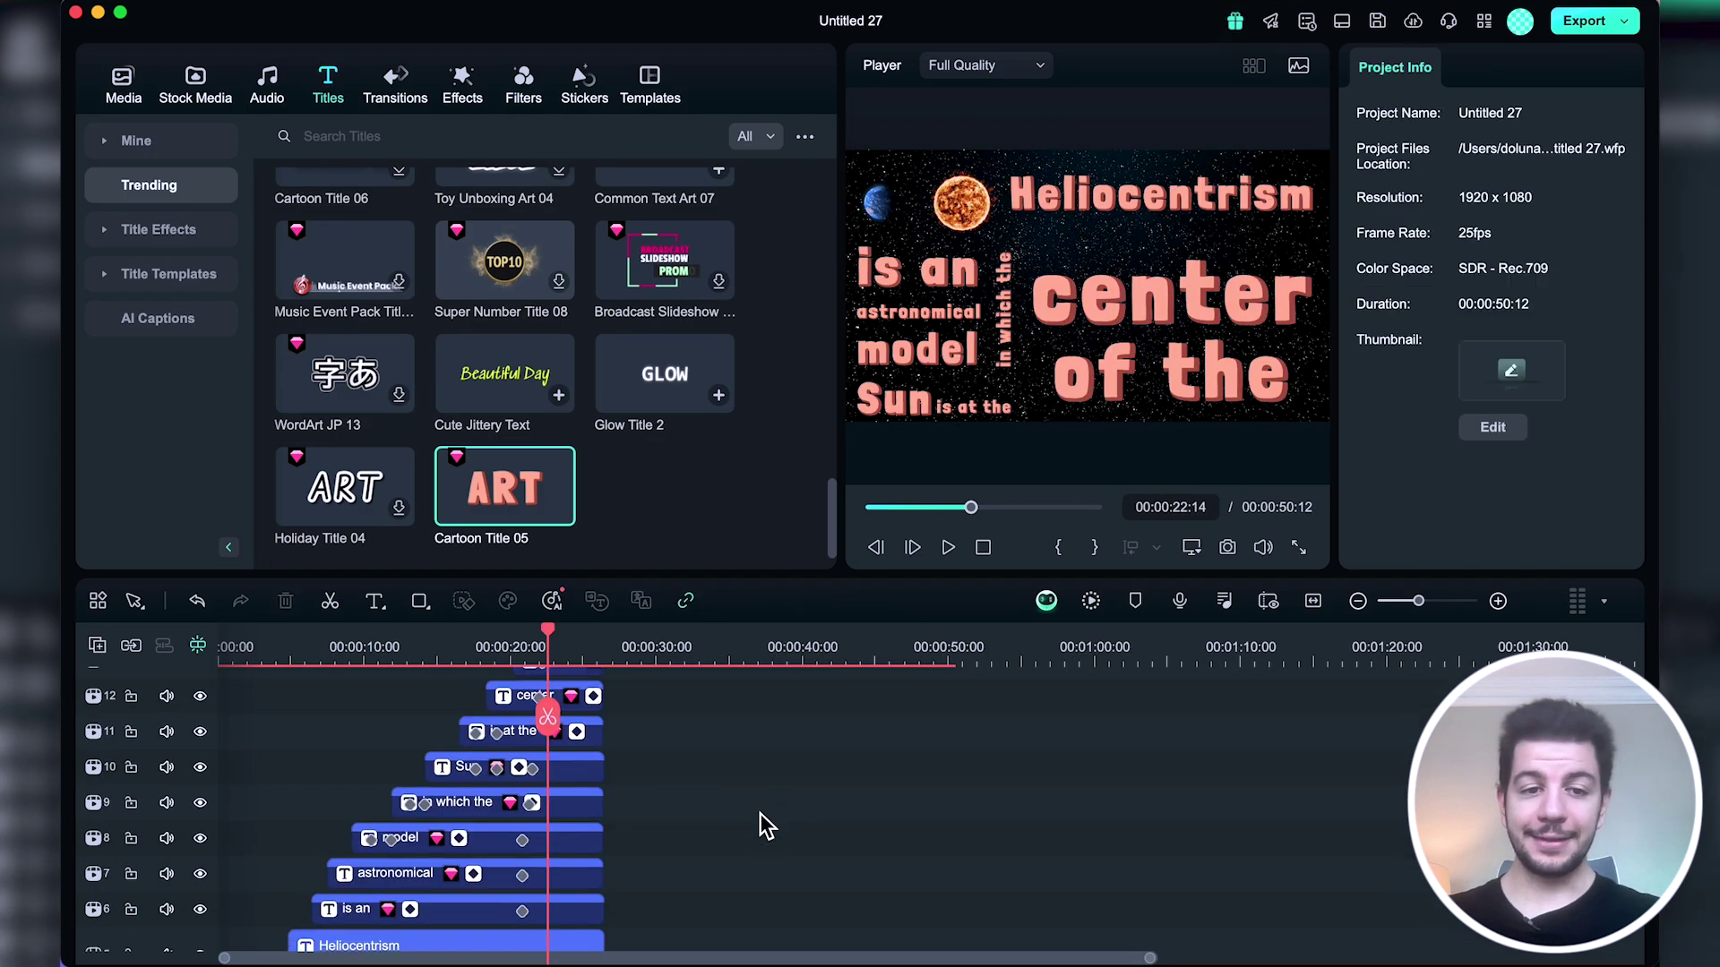
scroll(760, 813, down, 1)
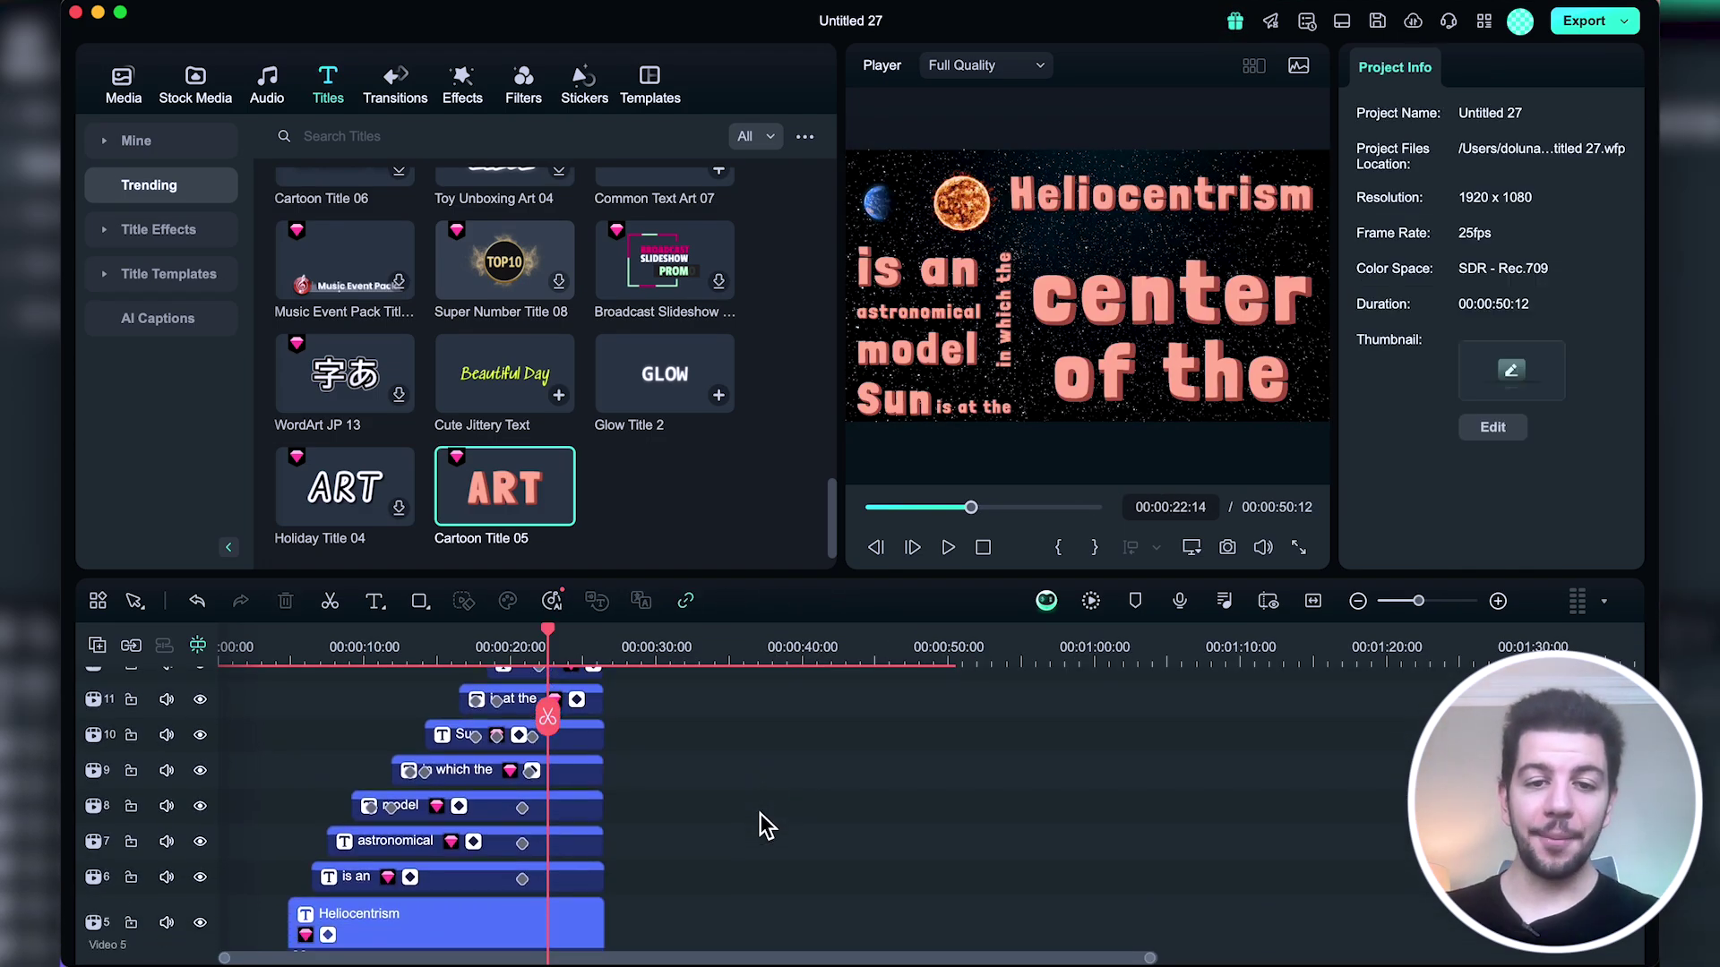
drag(656, 815, 581, 713)
Group the selected title clips into a compound clip named 'Compound Clip 1' and select it on the timeline.
right_click(567, 930)
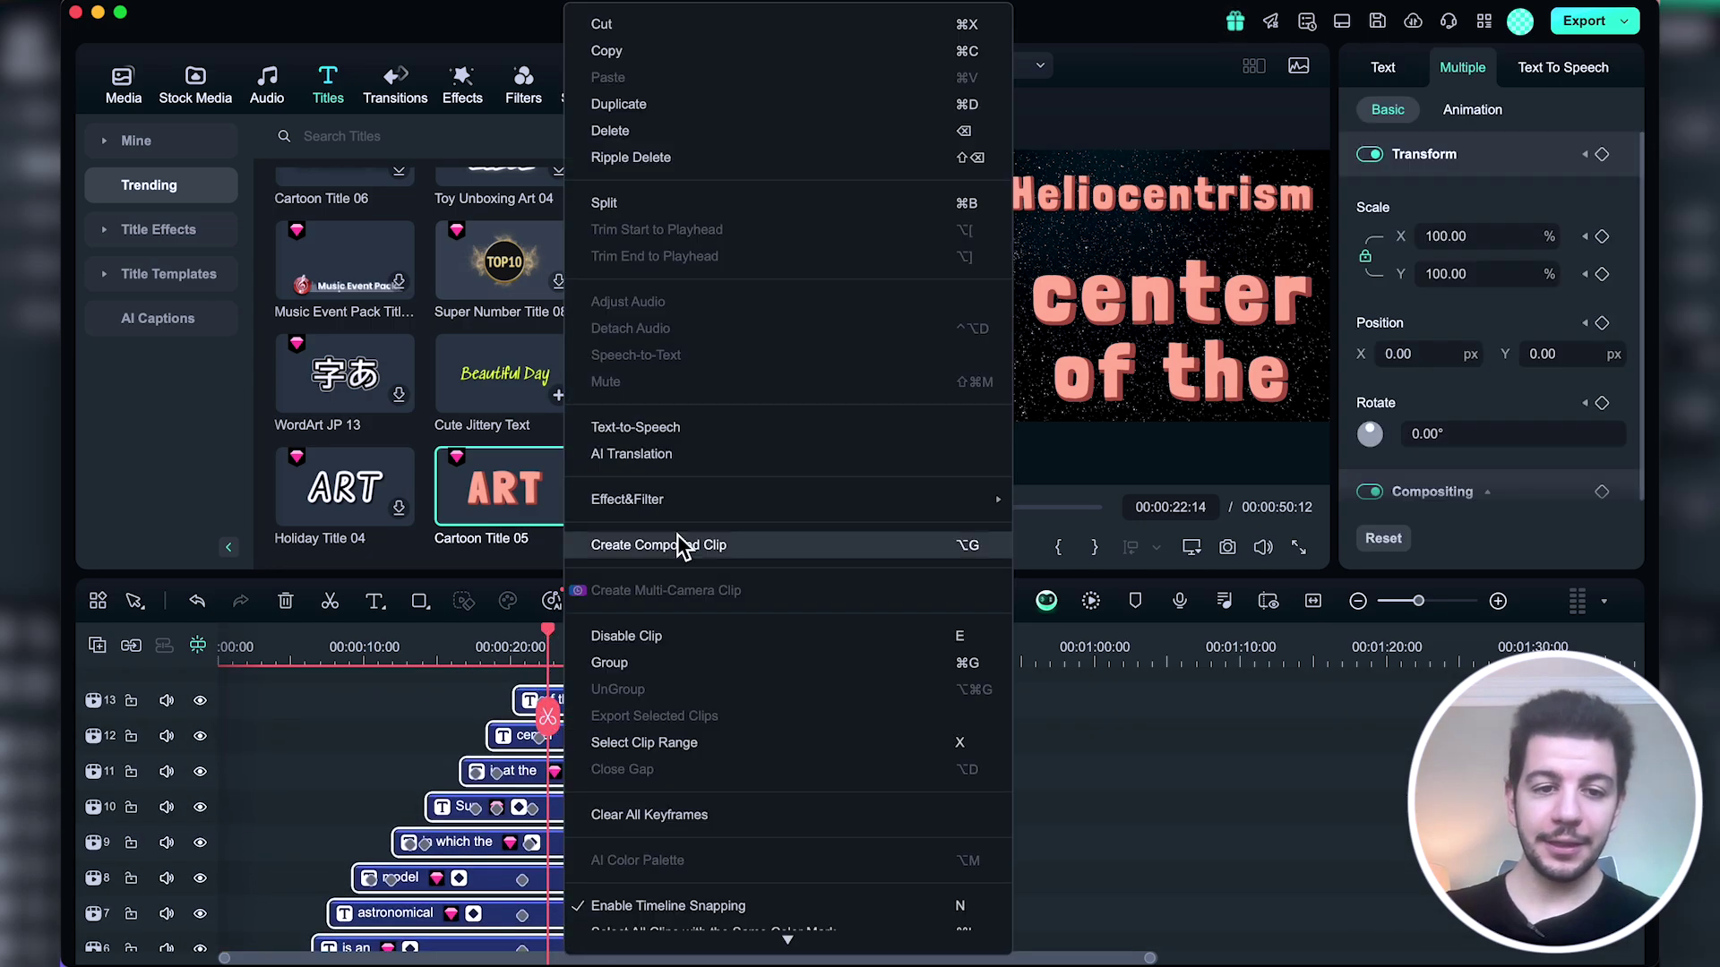
click(686, 546)
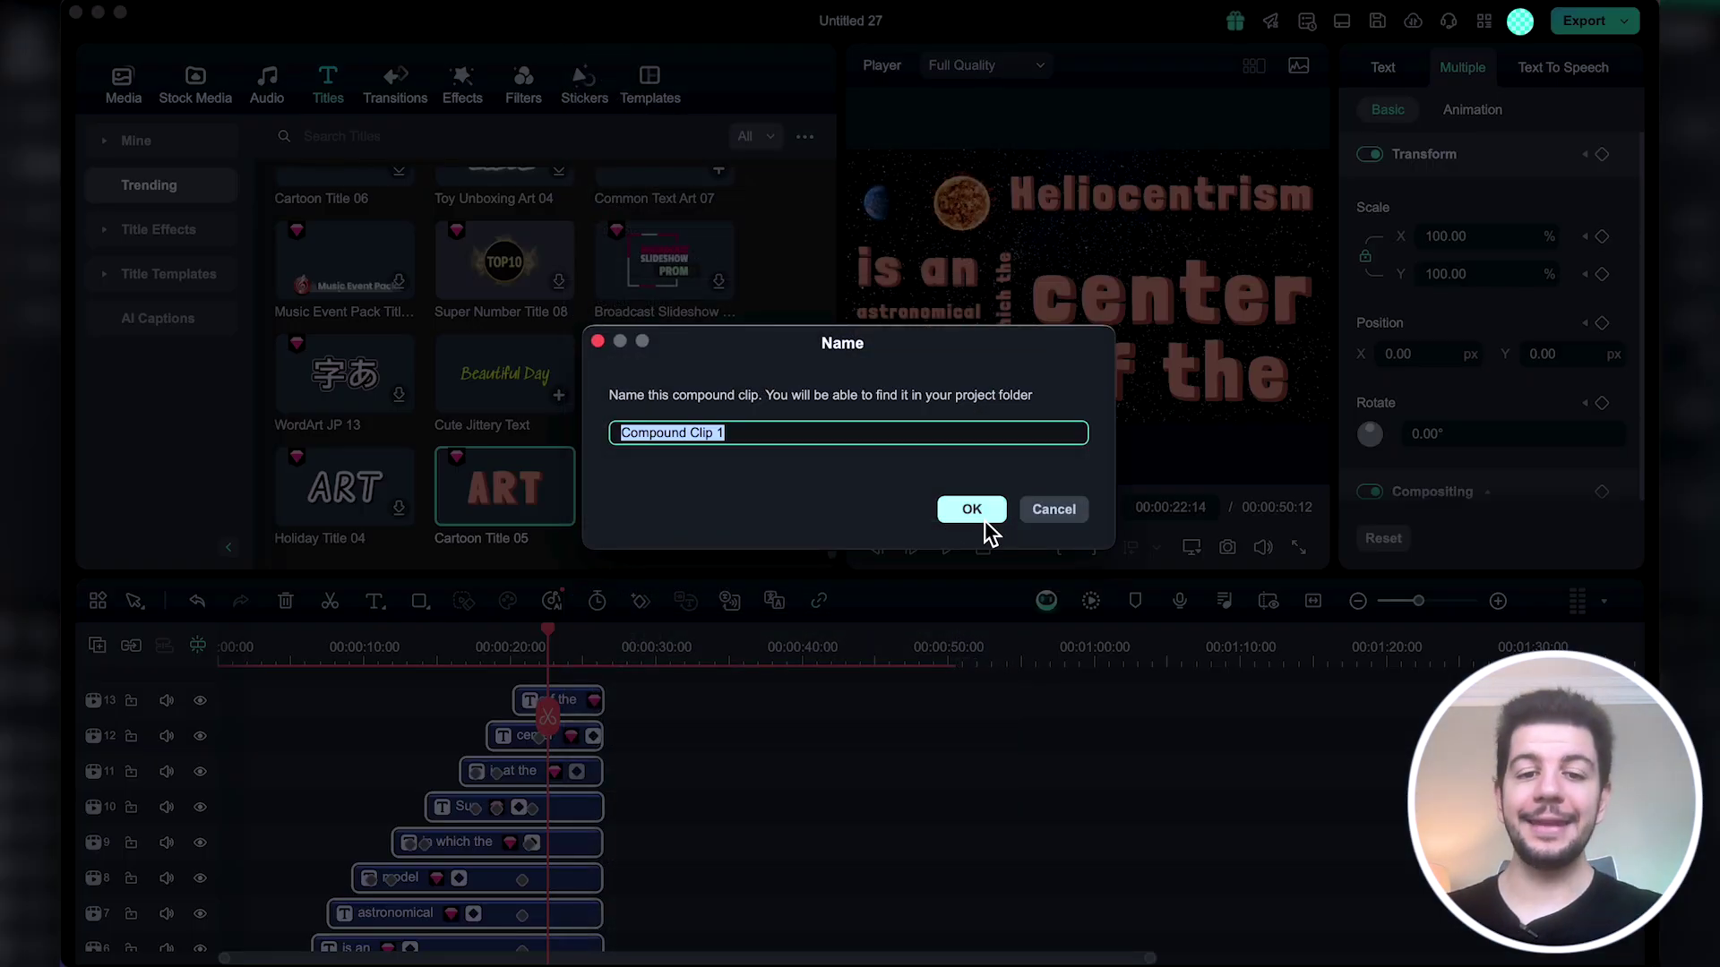
click(983, 523)
scroll(814, 776, down, 5)
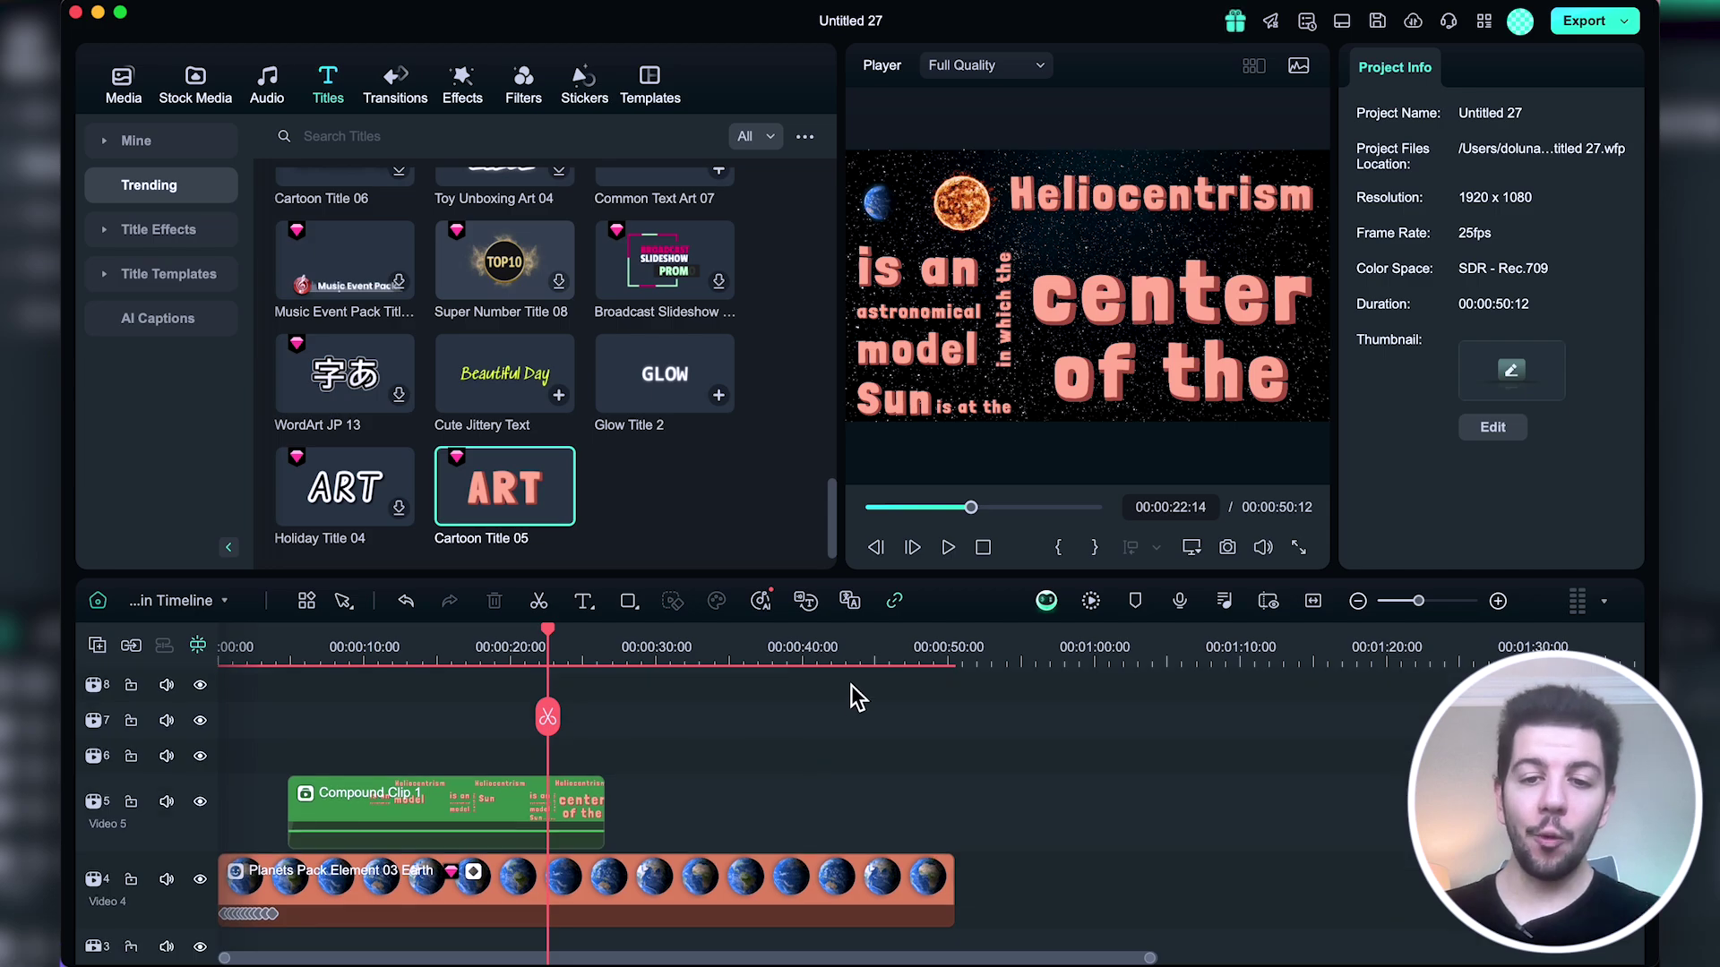
click(1058, 315)
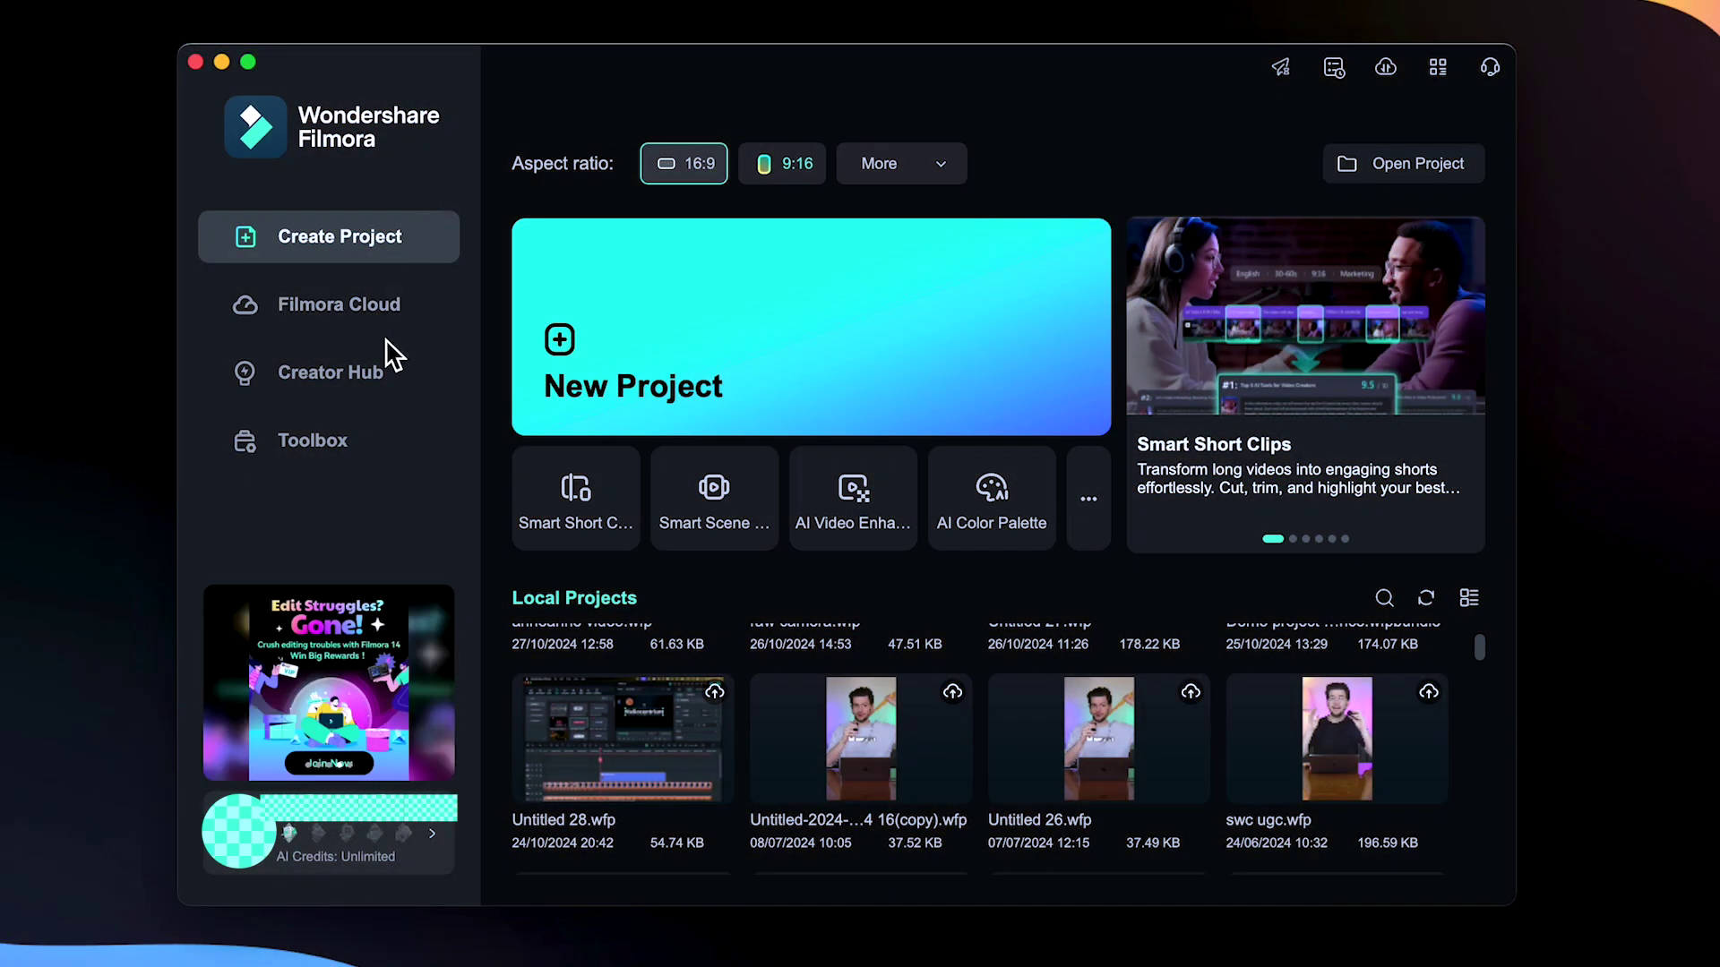
Switch the Filmora start window to the Creator Hub page from the left sidebar.
click(393, 384)
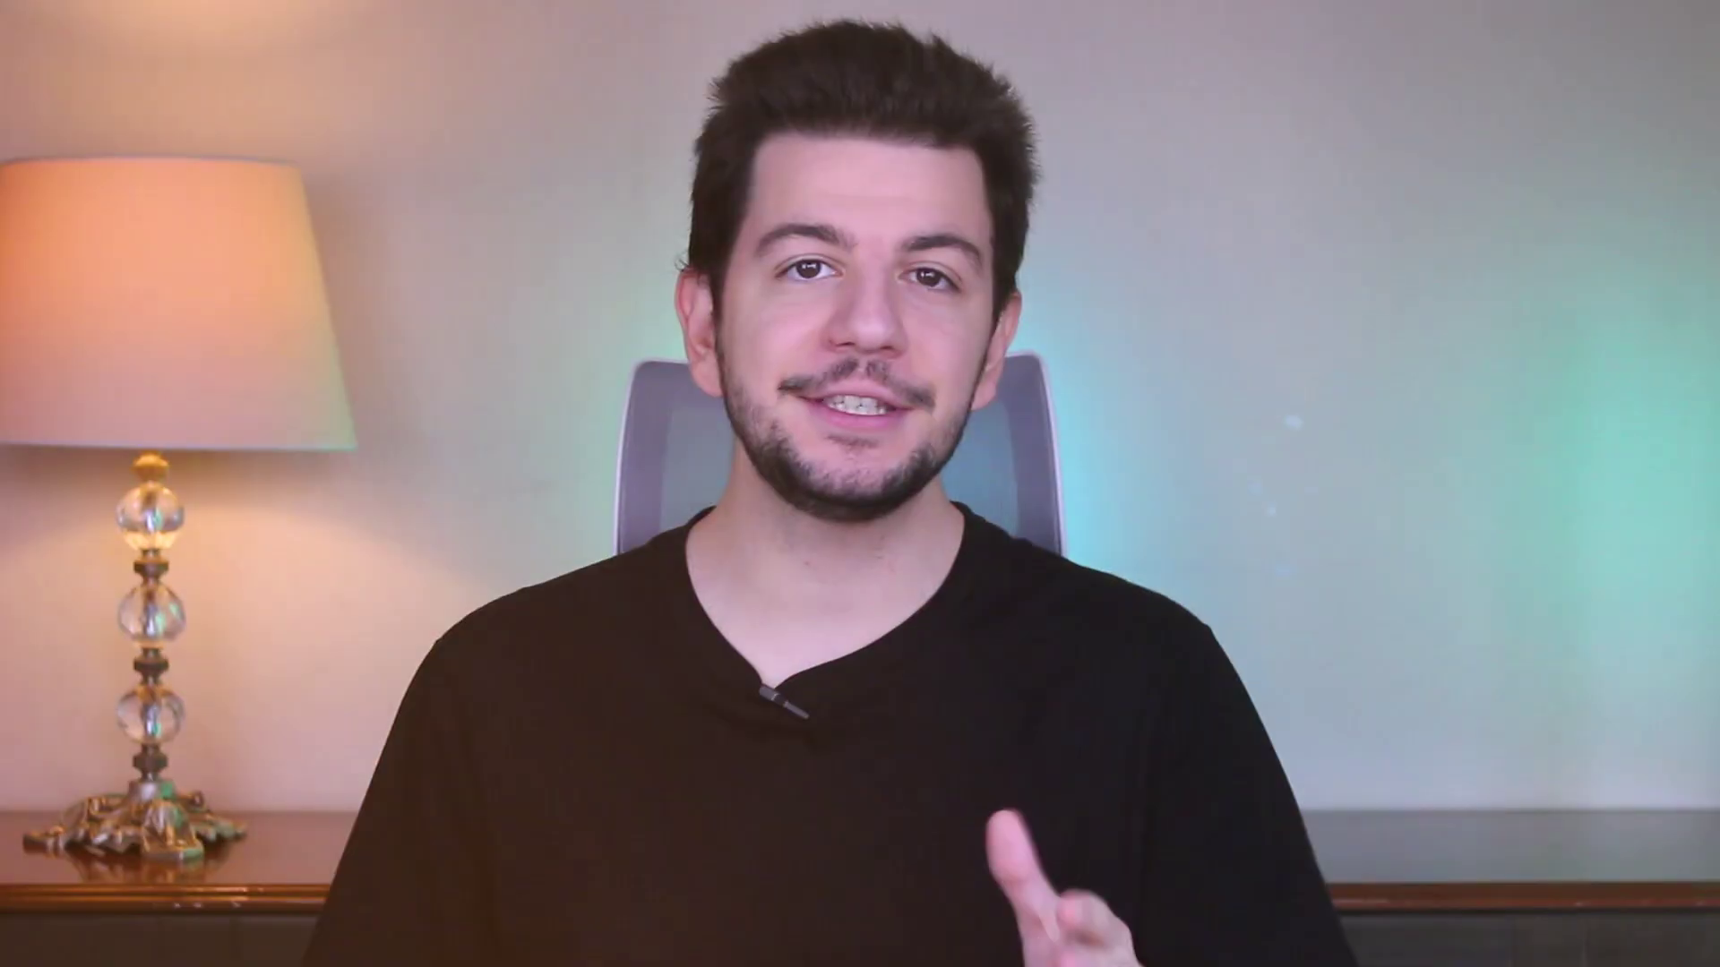